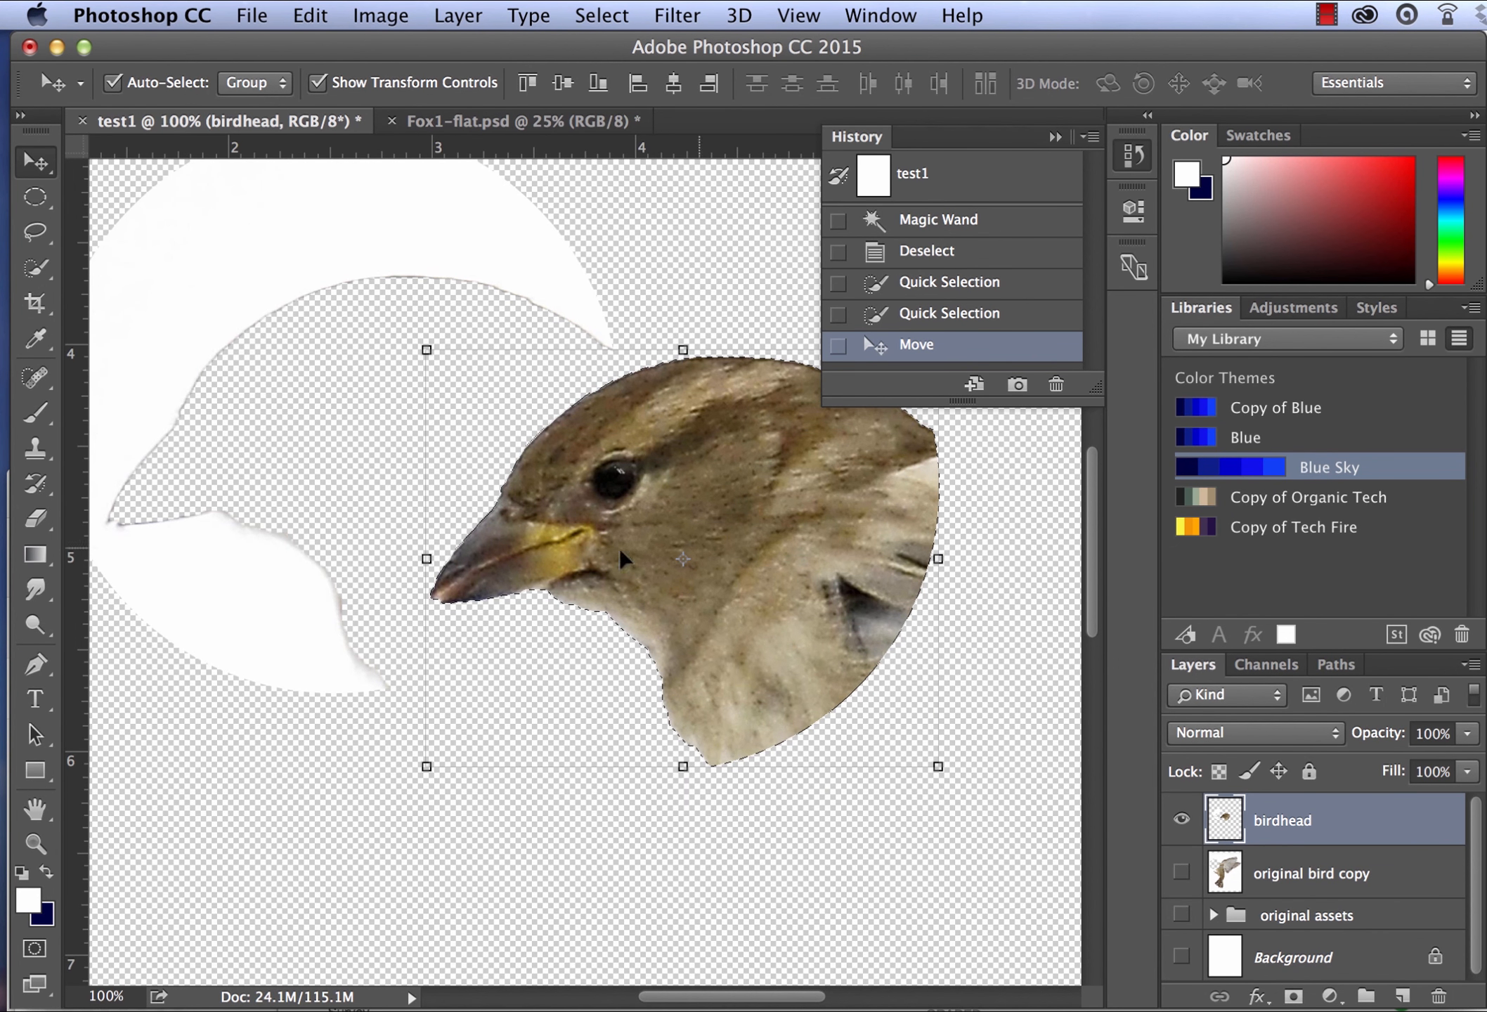
- Move the bird head together with its surrounding white circle closer to the middle of the canvas
left_click_drag(621, 552, 603, 653)
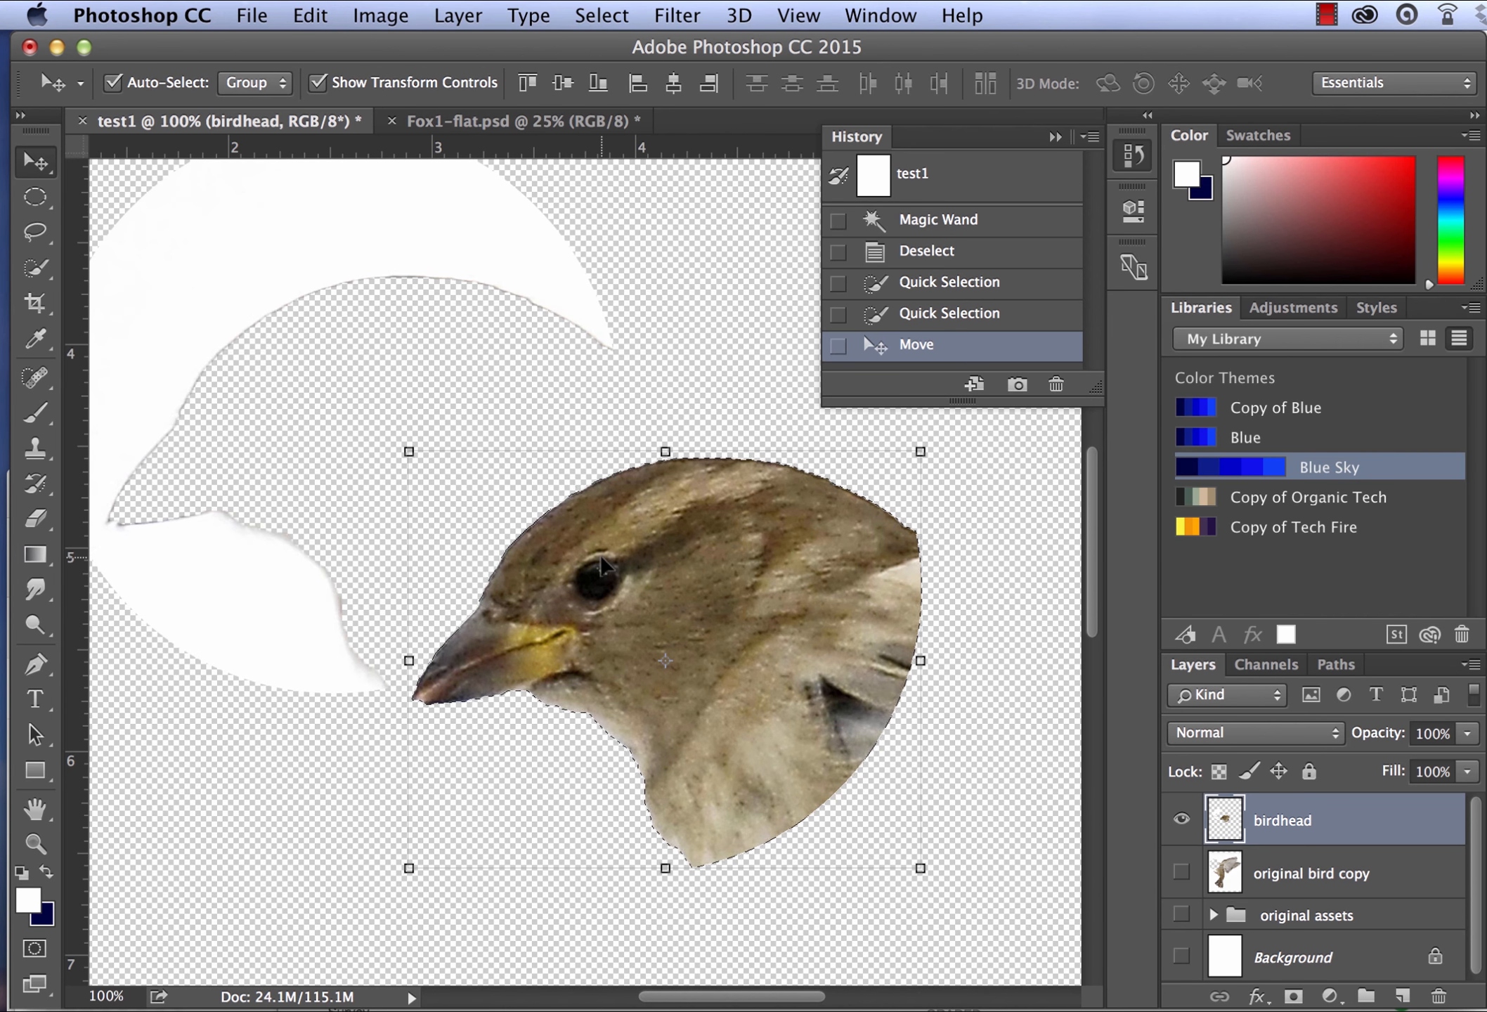
key("super+z")
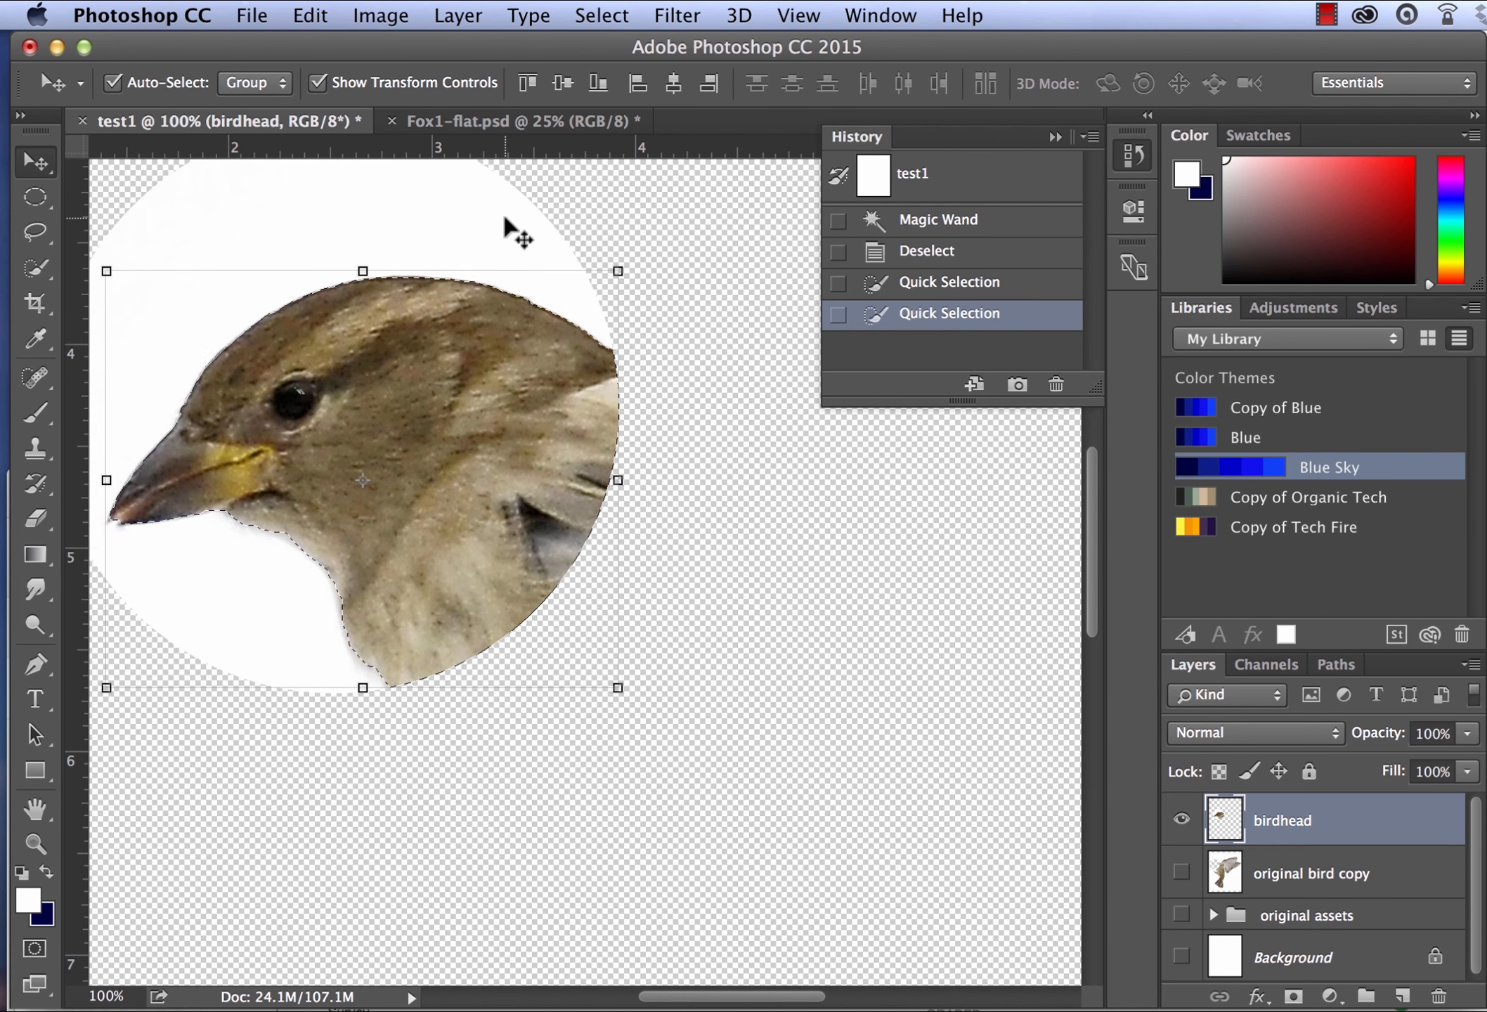
left_click_drag(515, 232, 634, 311)
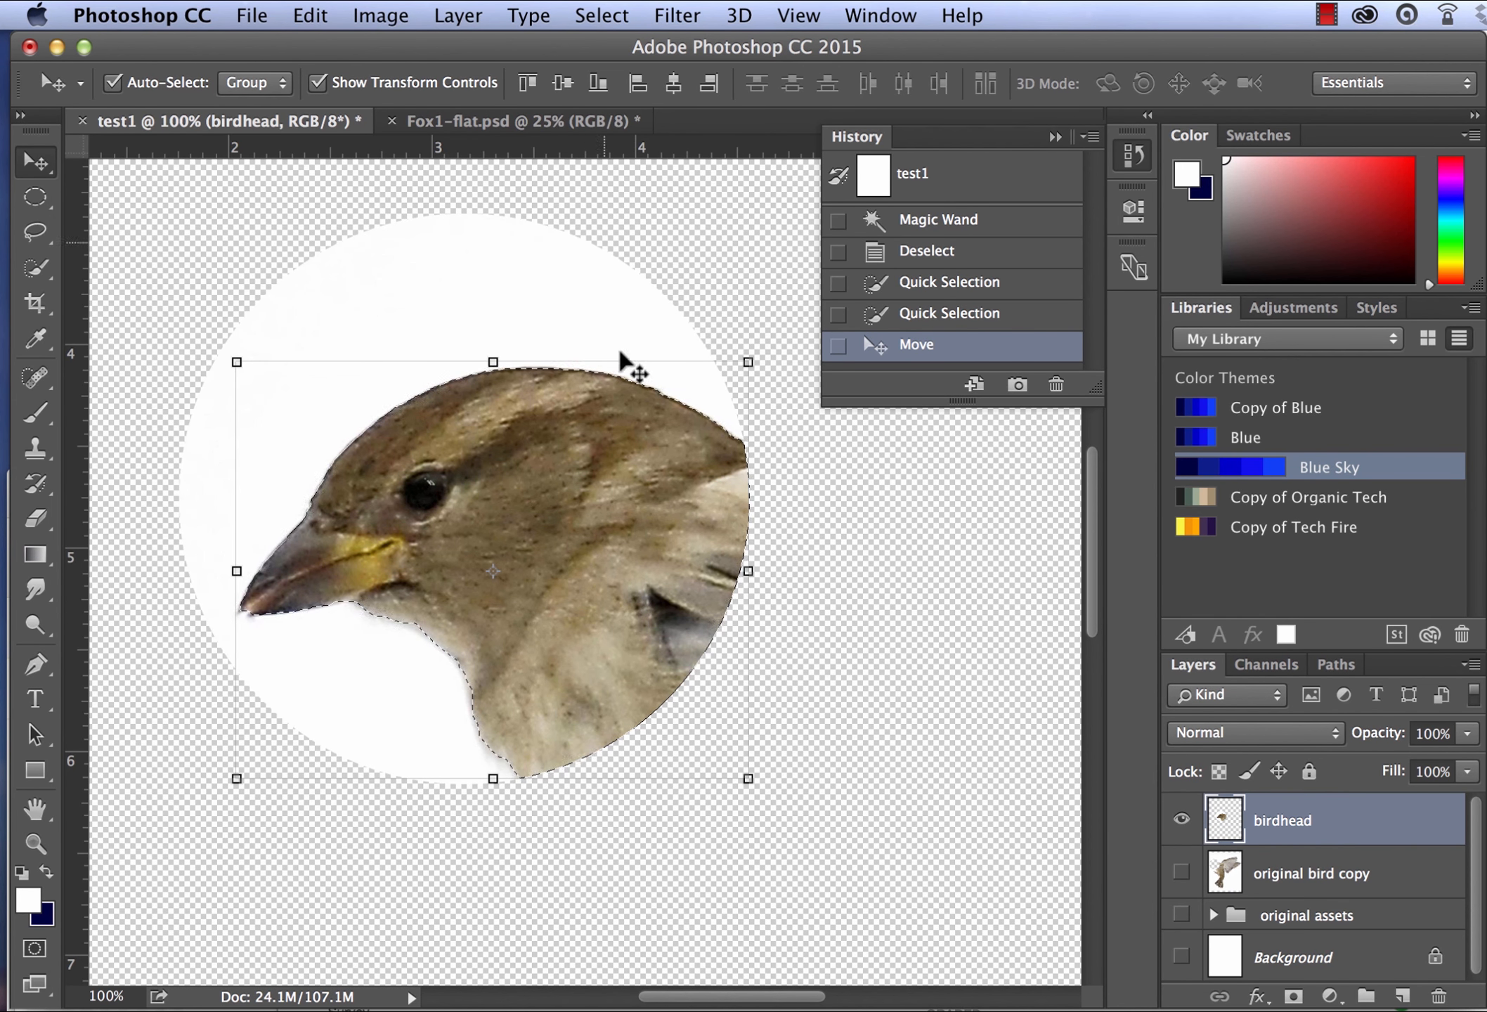
left_click_drag(267, 334, 380, 320)
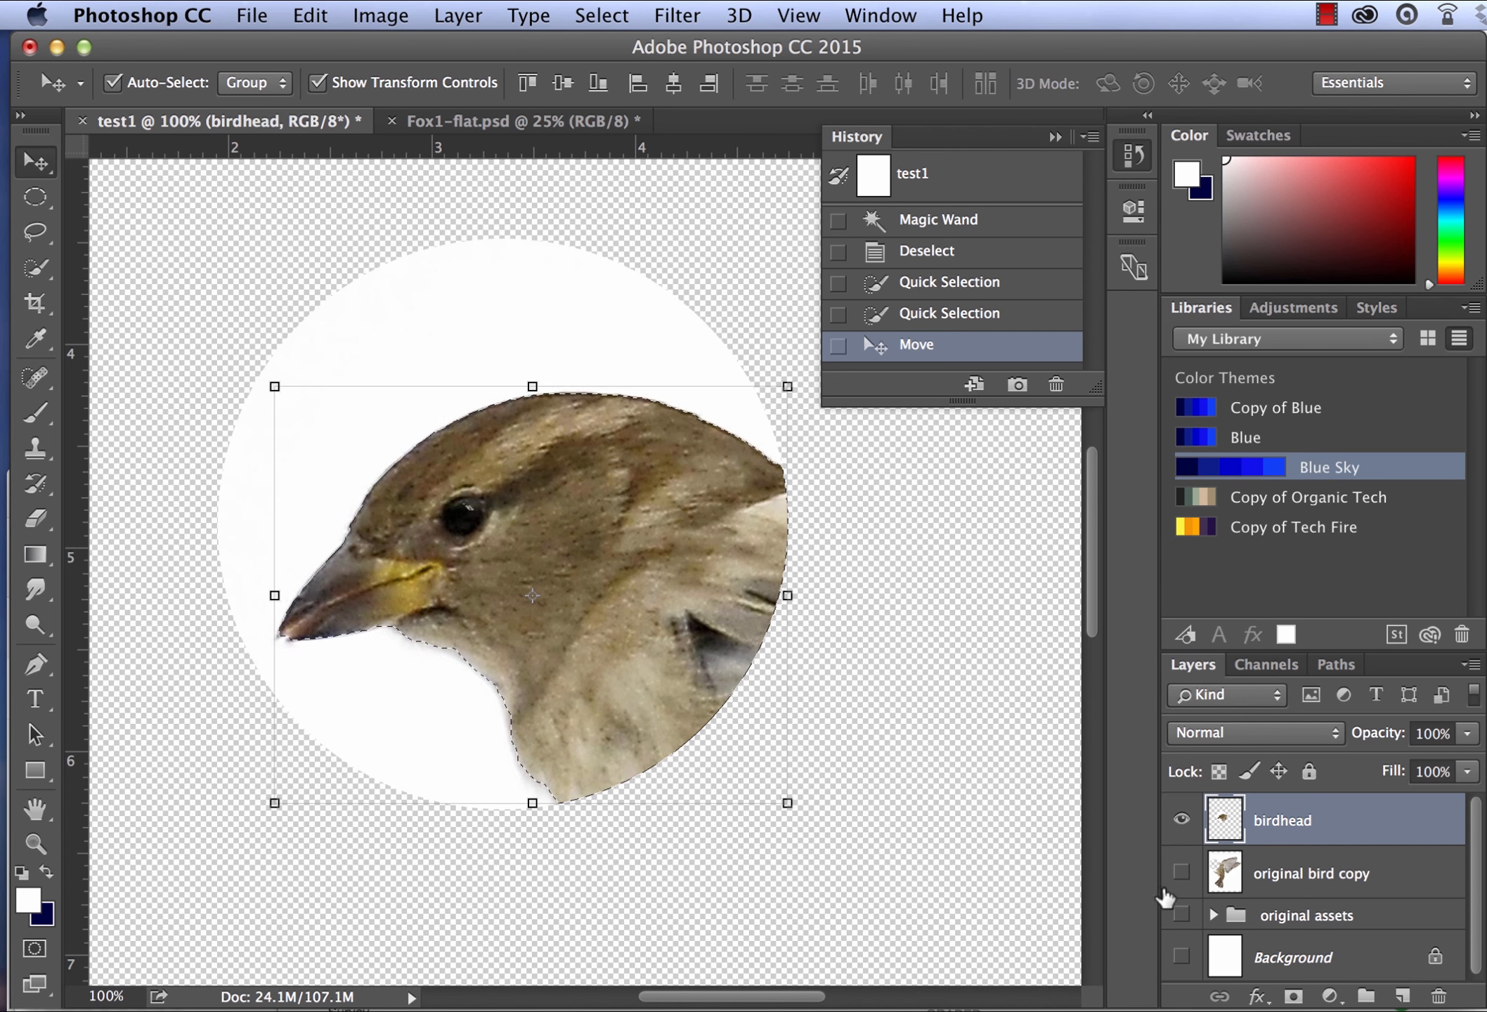
- Try a Reveal Selection layer mask on the birdhead layer, and undo it
left_click(468, 21)
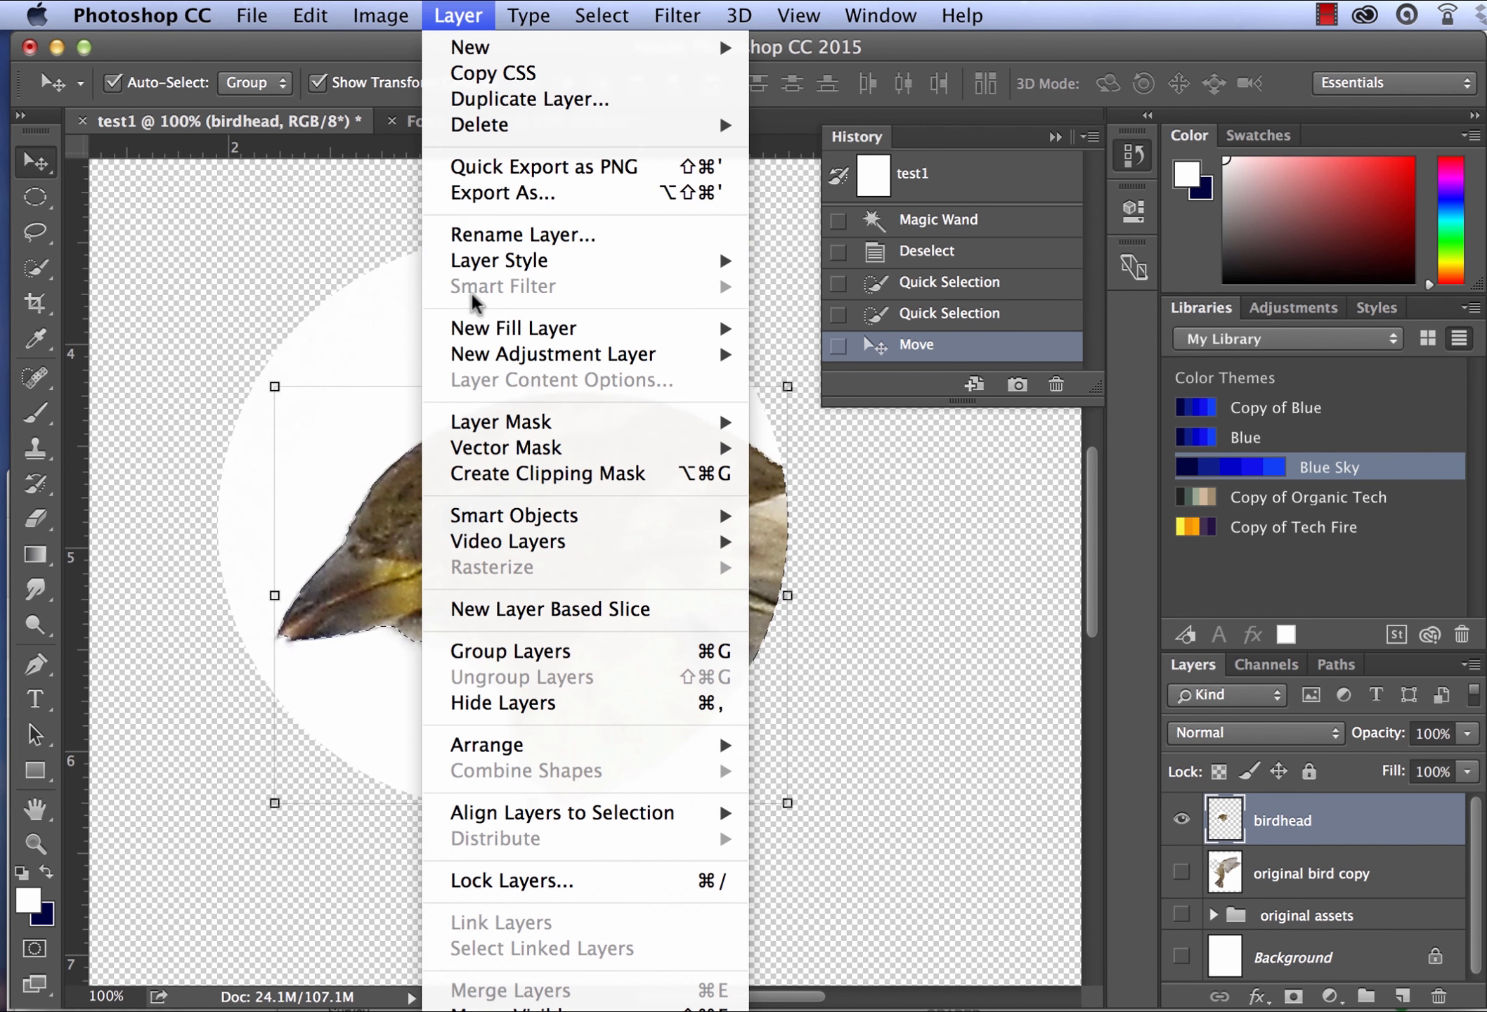
mouse_move(739, 444)
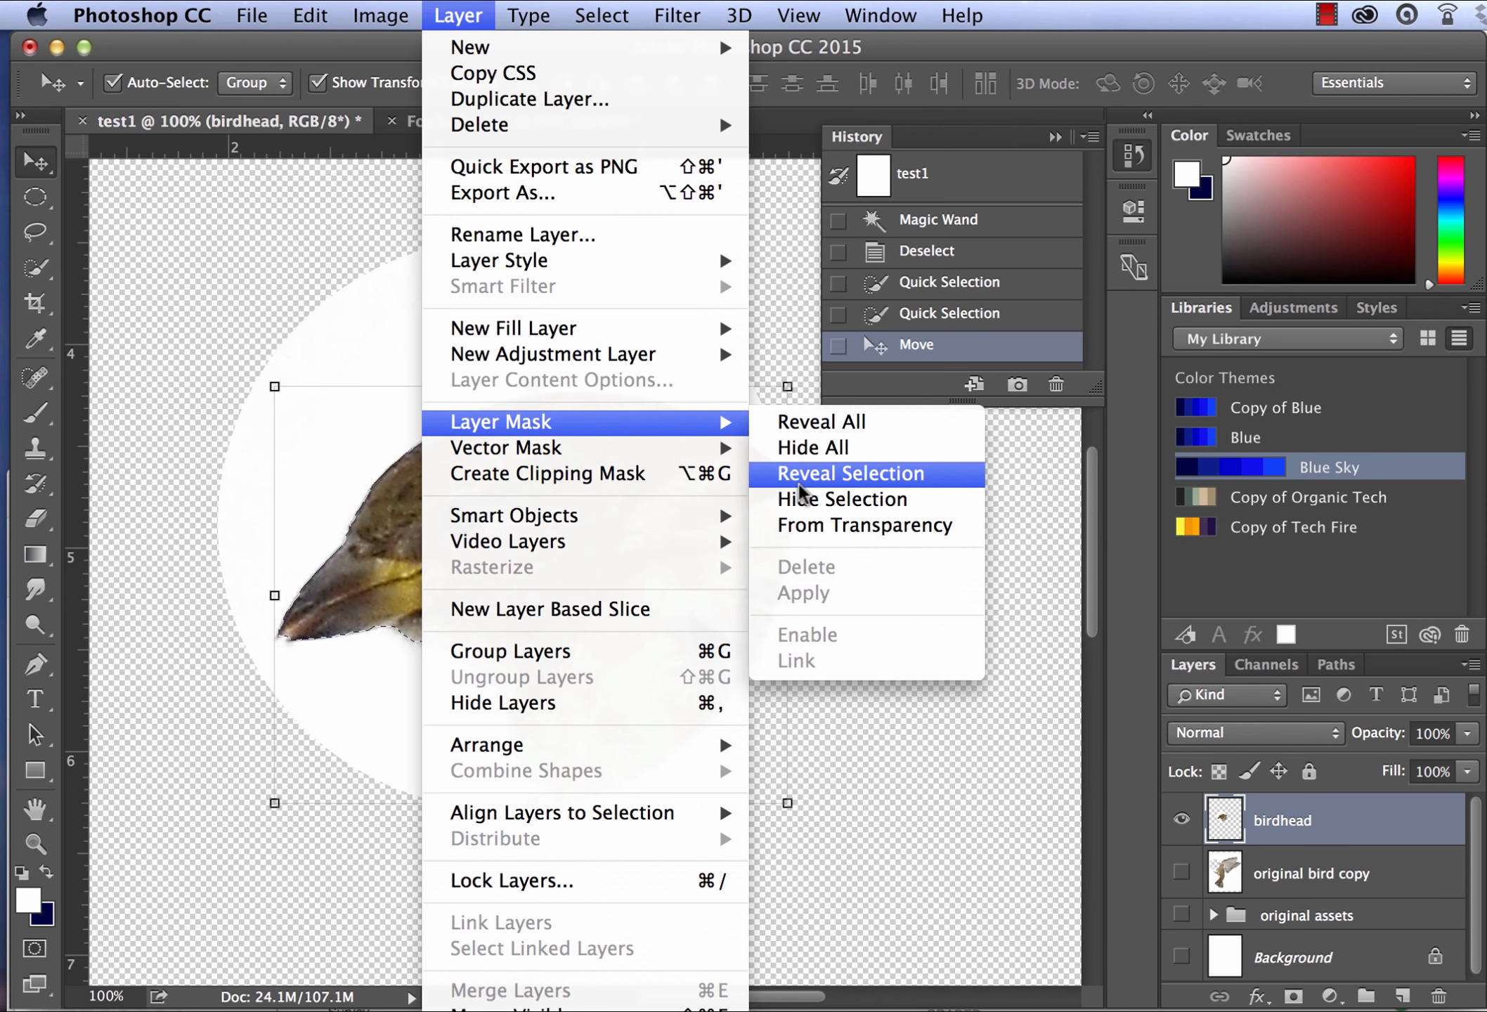
left_click(800, 482)
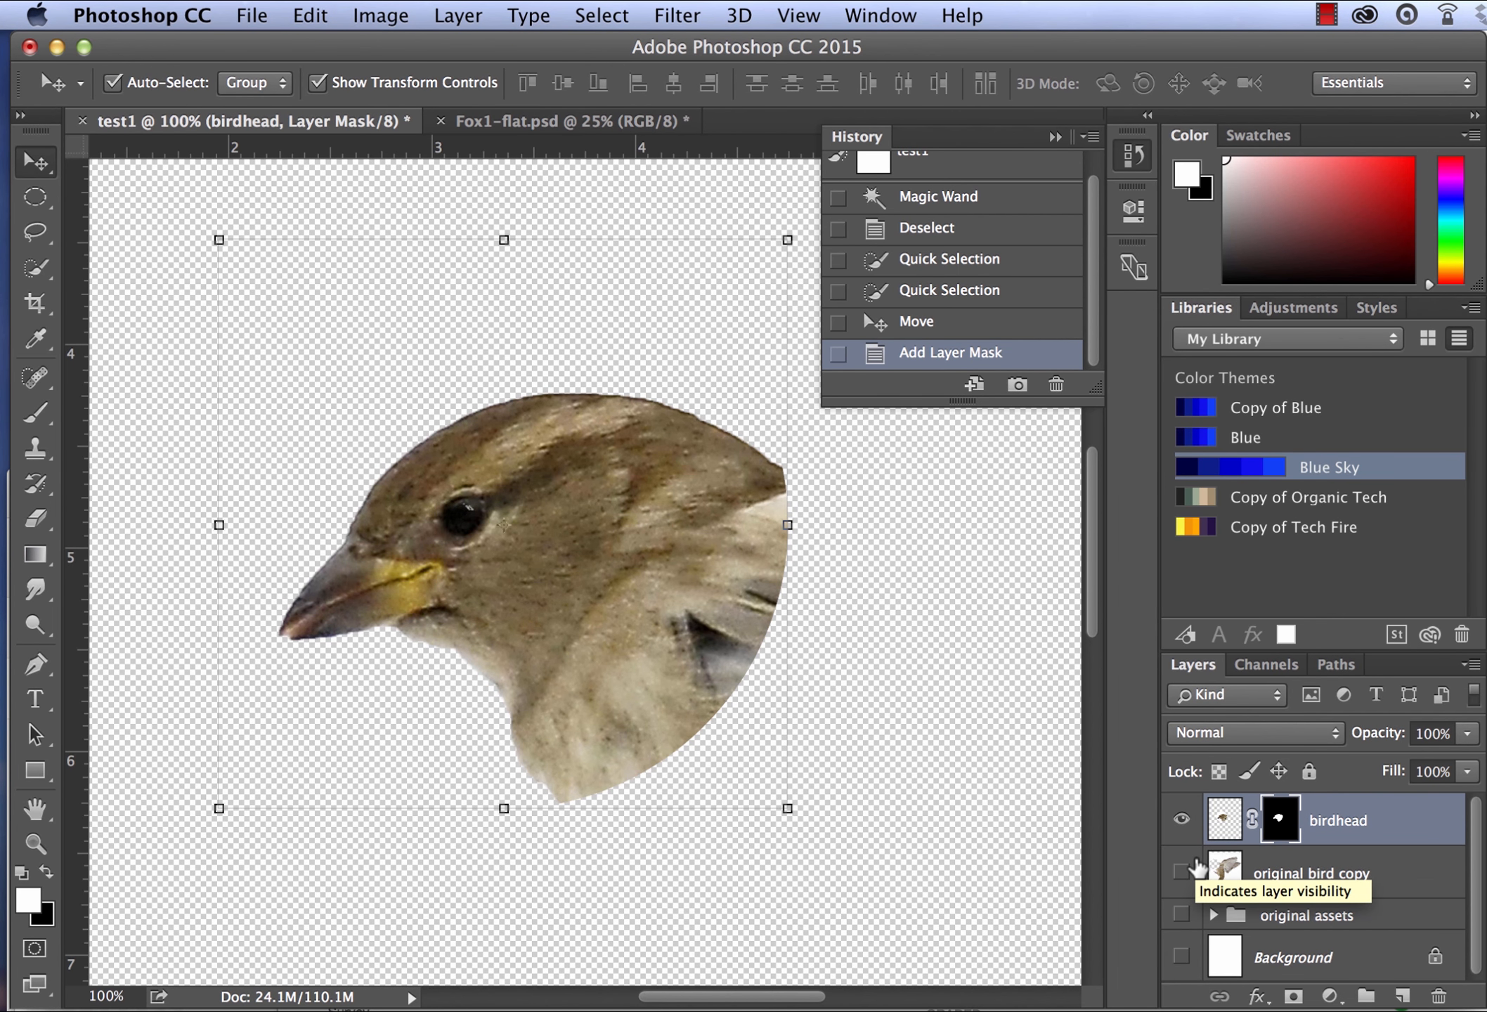
key("super+z")
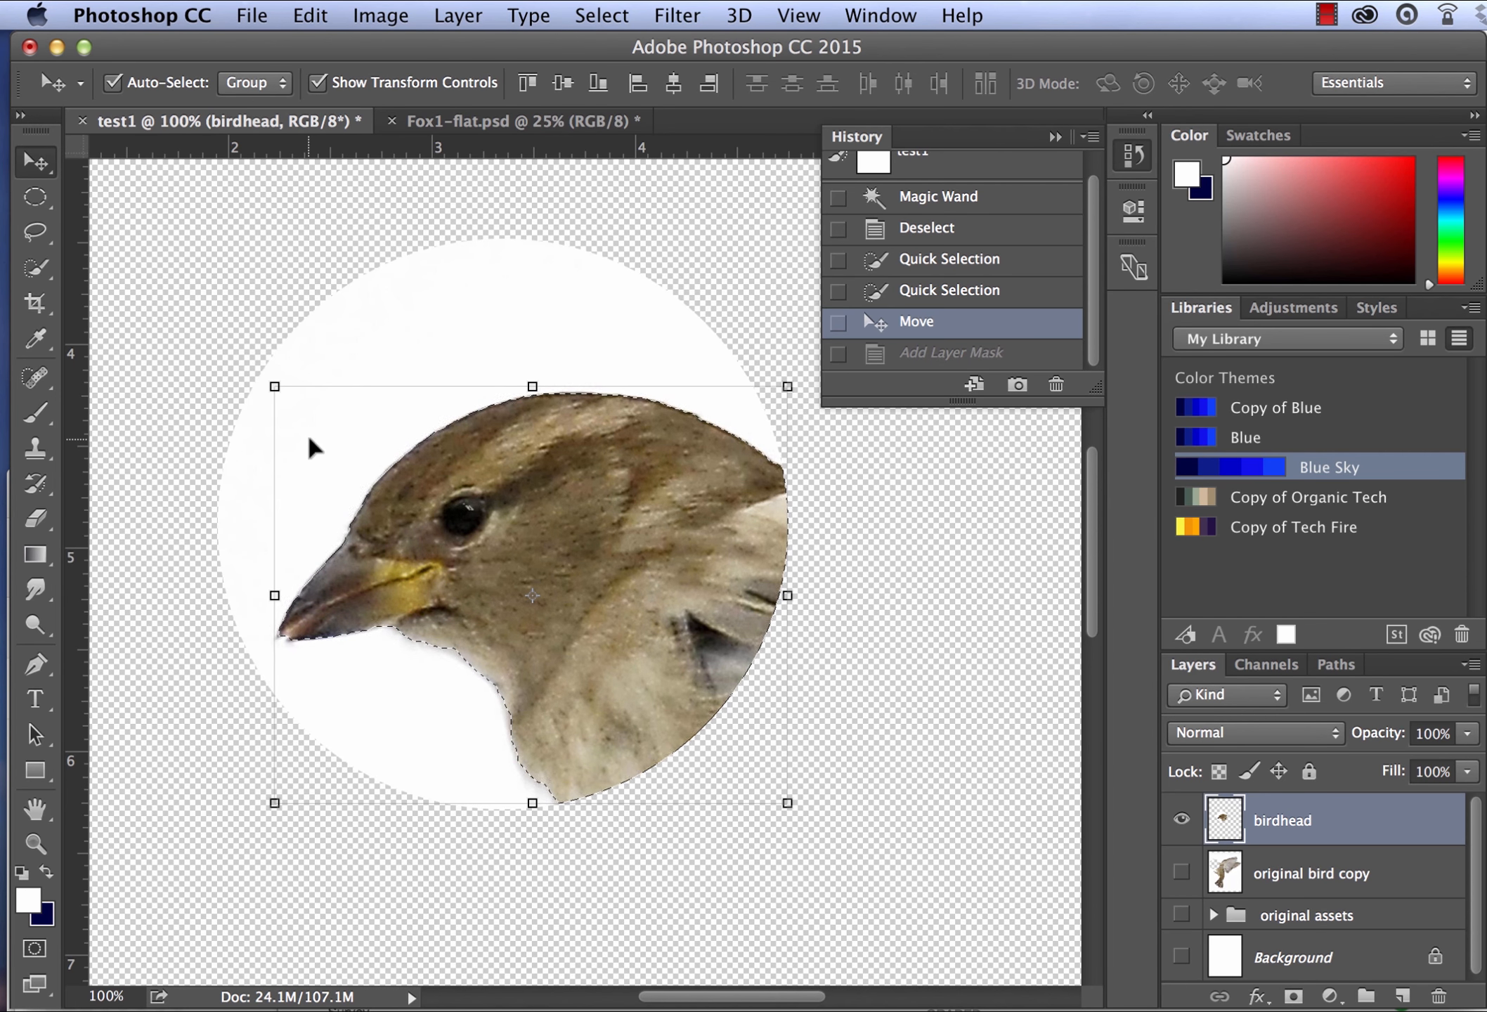
- Add a layer mask to the birdhead layer from the current selection and reposition the masked head slightly up and to the left
left_click(1292, 996)
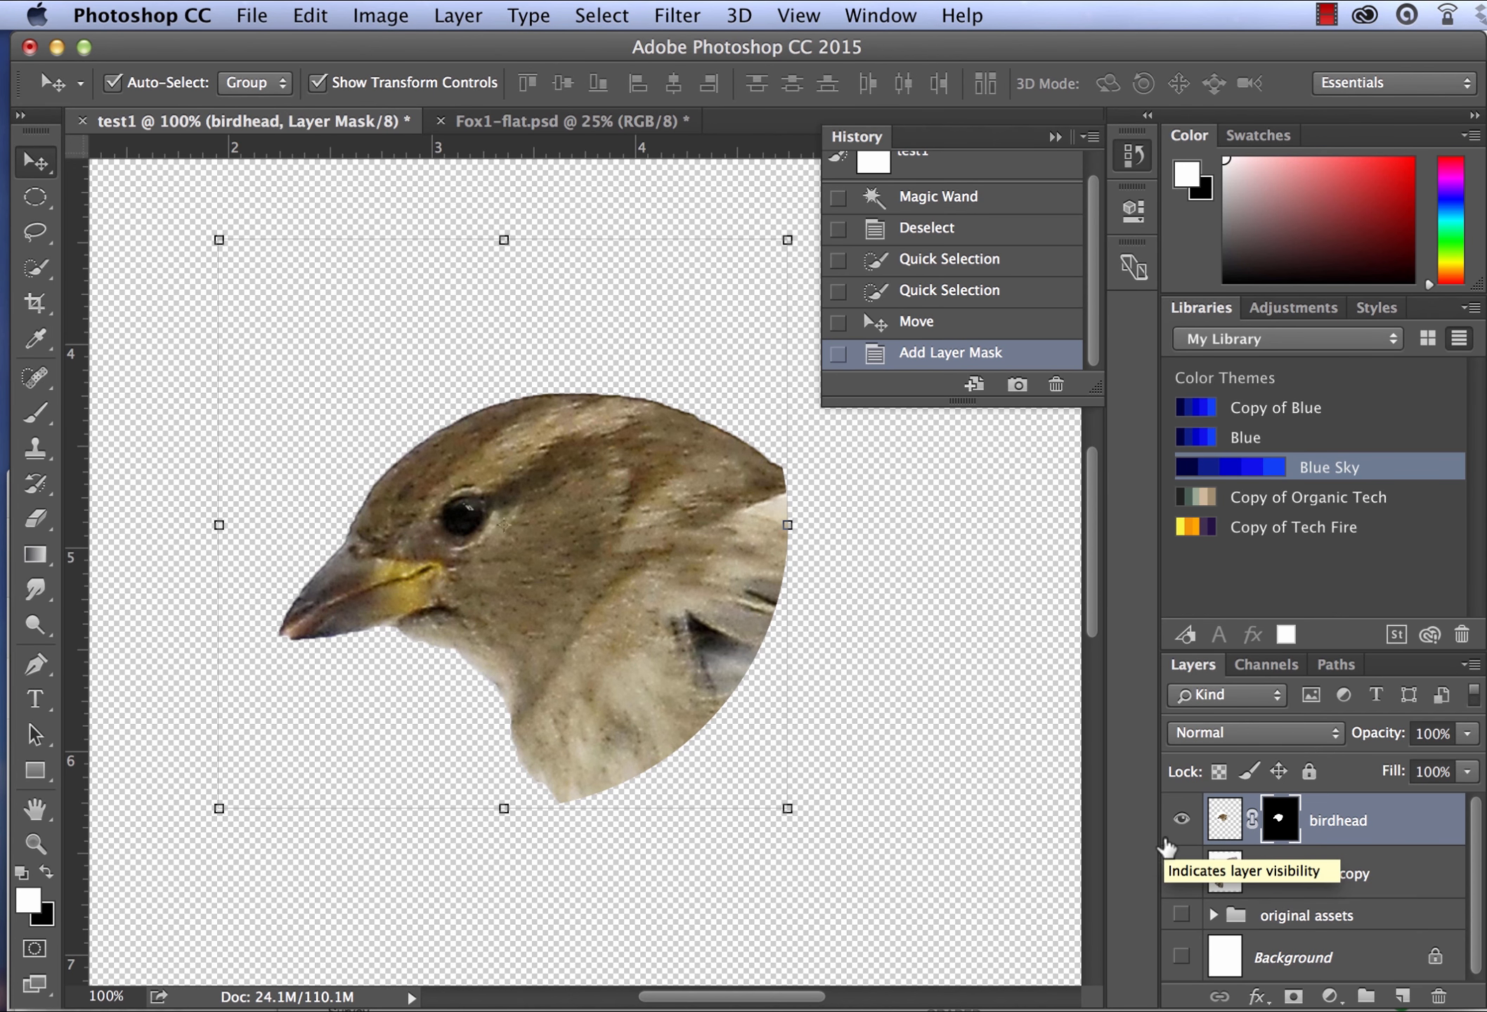
mouse_move(588, 432)
left_mouse_down()
mouse_move(766, 520)
mouse_move(561, 418)
mouse_move(650, 558)
mouse_move(610, 429)
left_mouse_up()
mouse_move(496, 497)
left_mouse_down()
mouse_move(529, 502)
mouse_move(511, 500)
left_mouse_up()
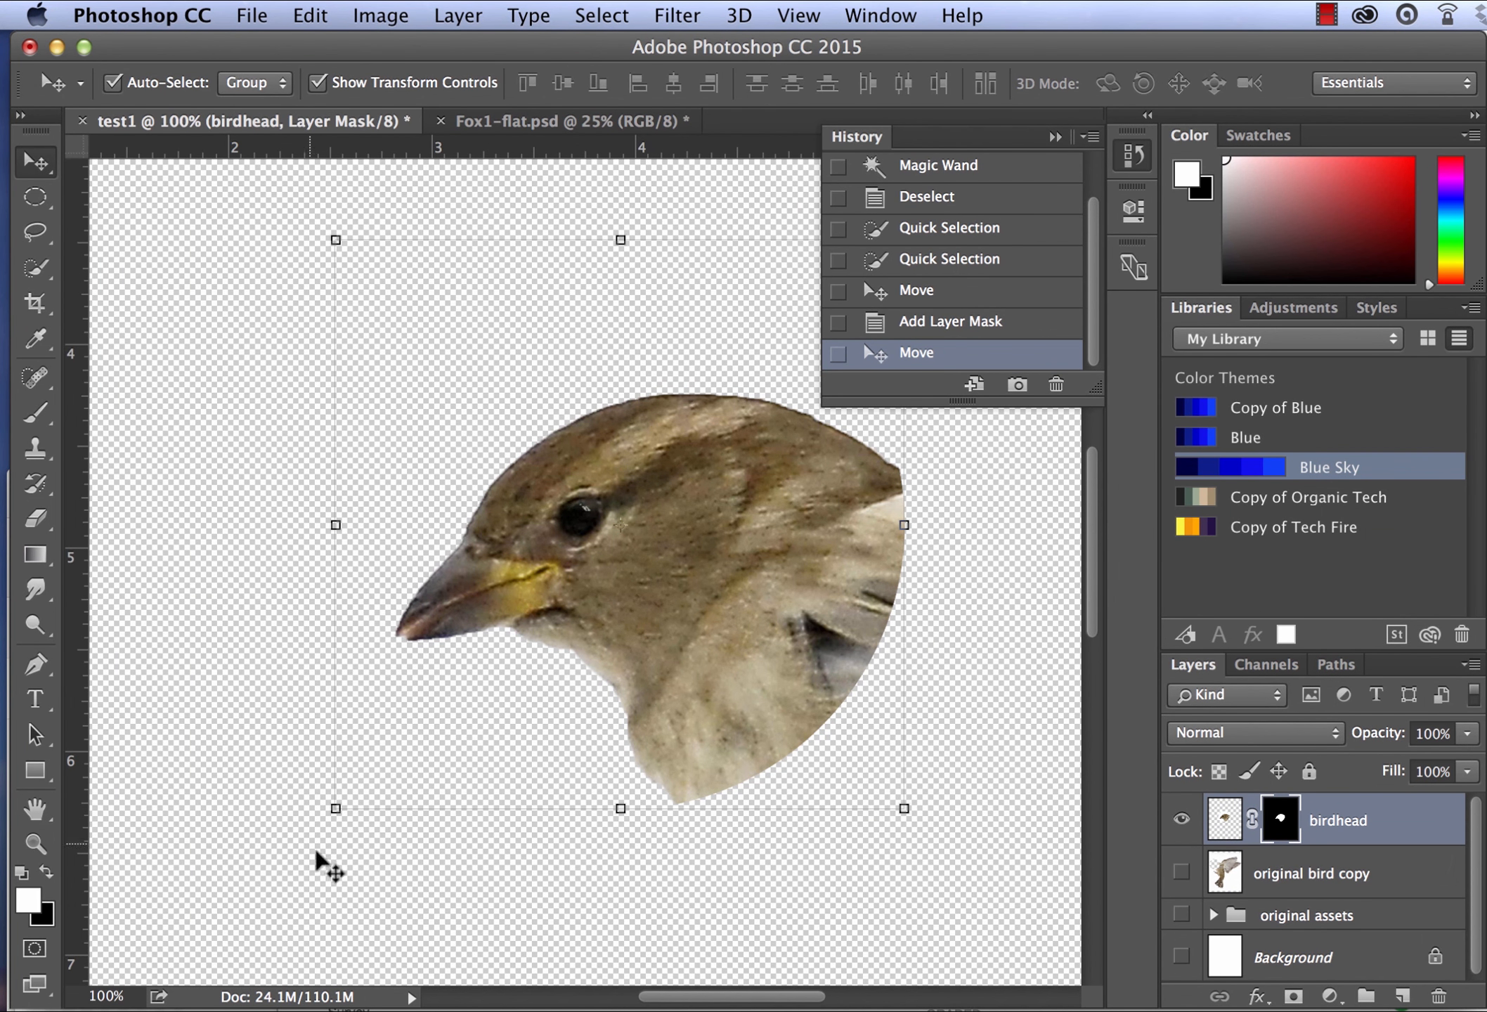
left_click_drag(766, 610, 601, 581)
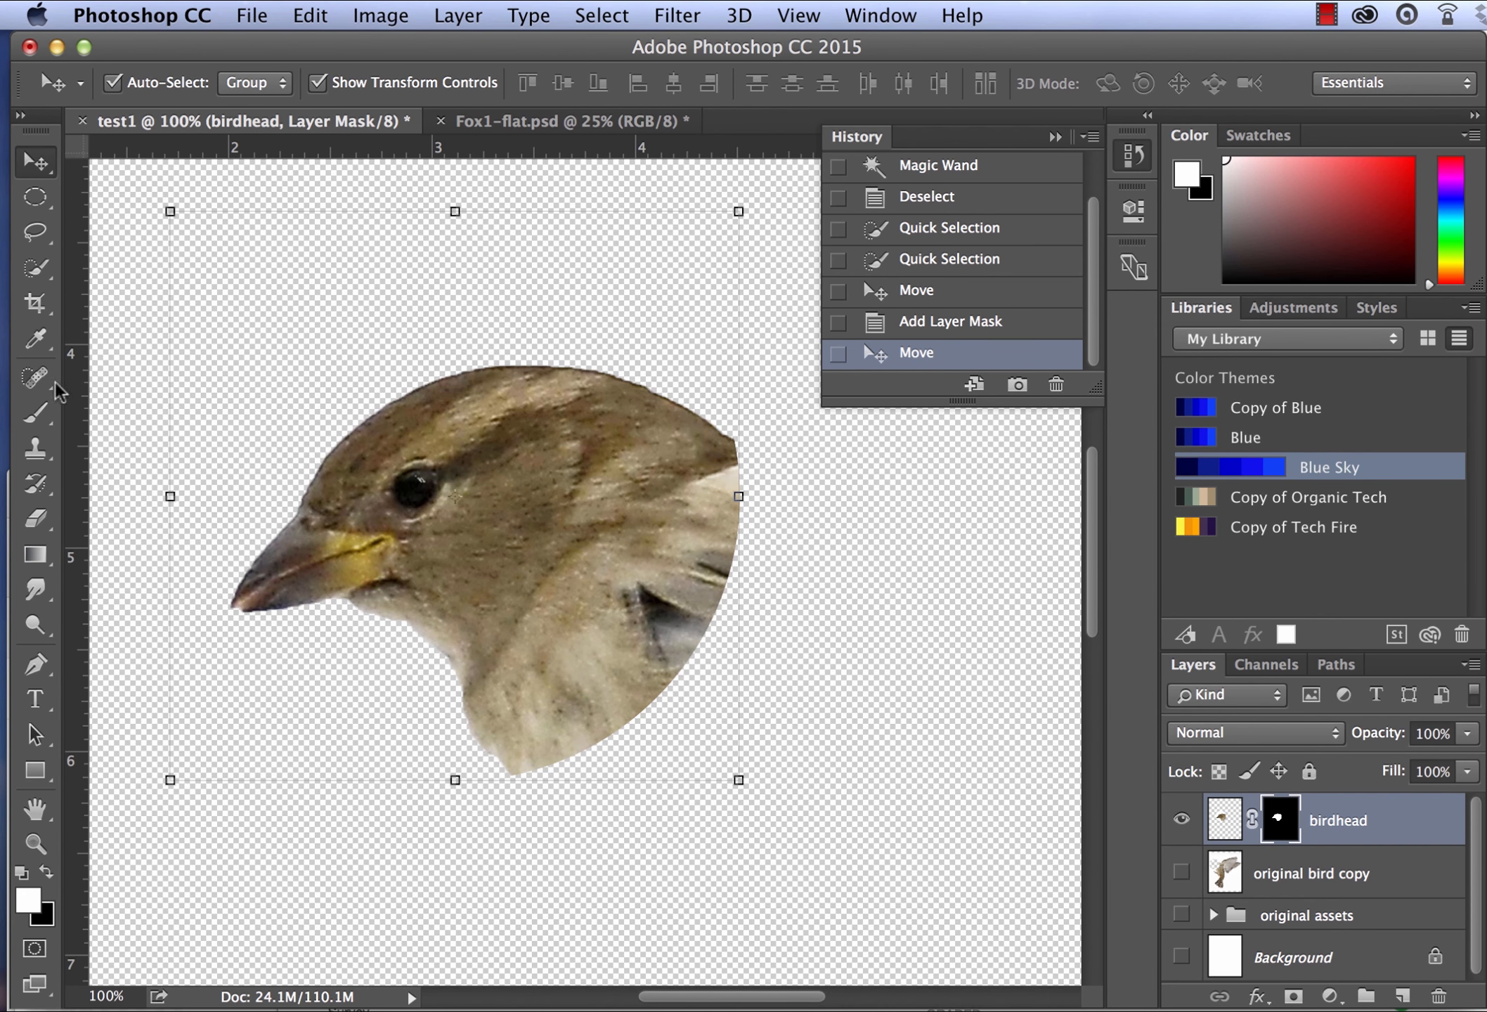
- Set up the Brush tool with a soft round 100 px tip at 0% hardness
left_click(35, 414)
left_click(151, 82)
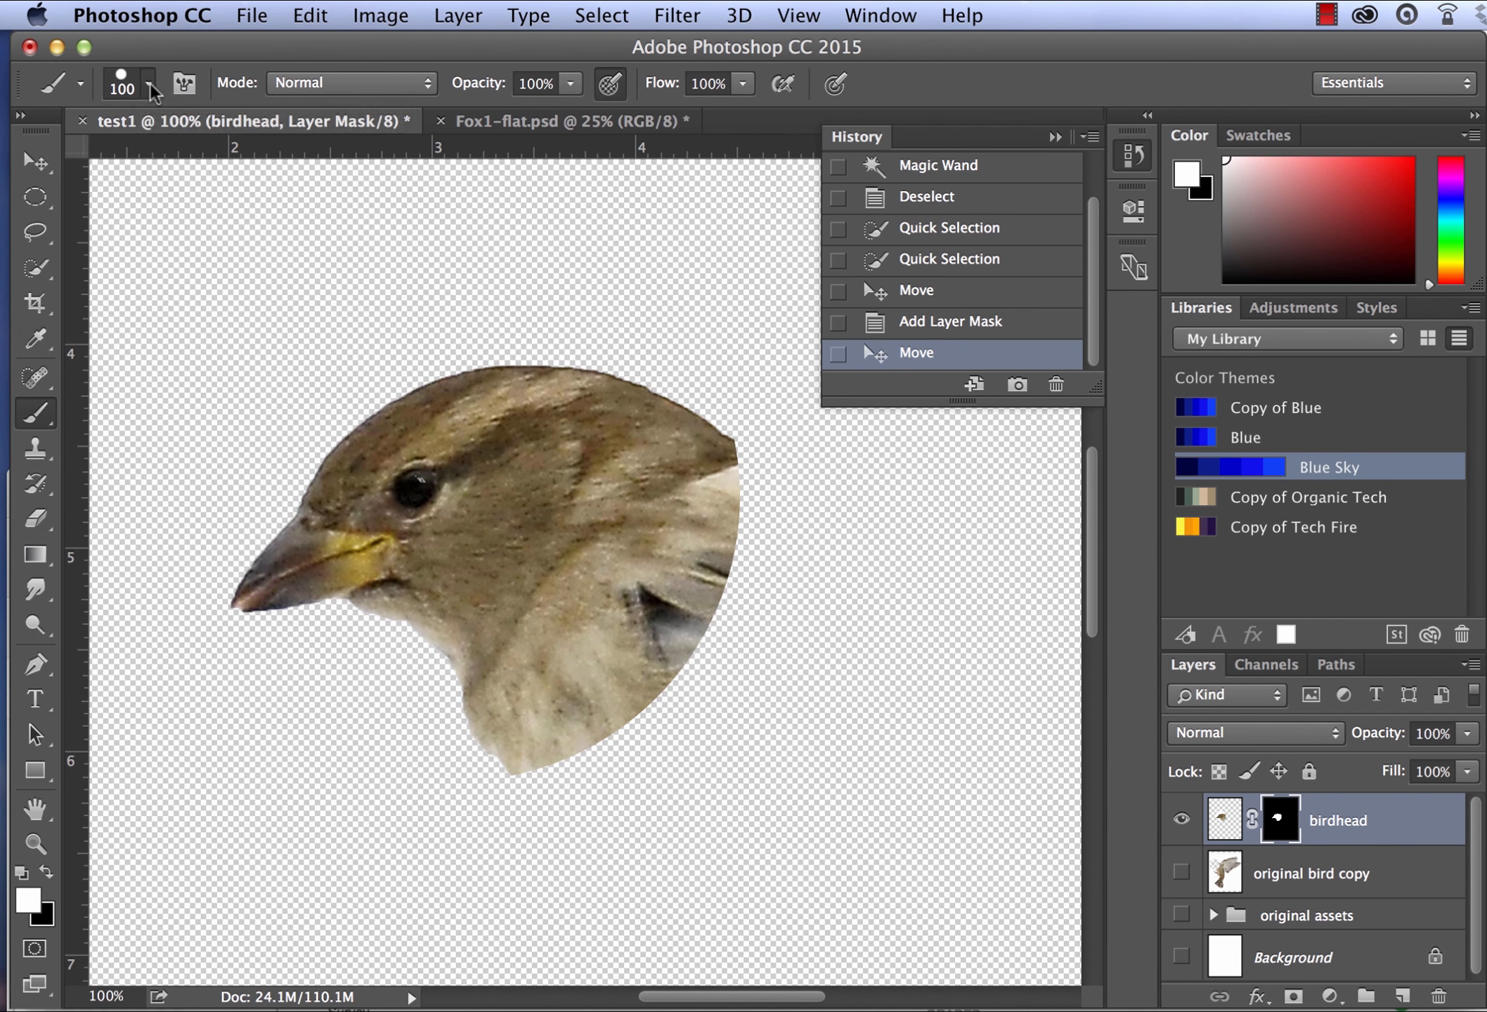
left_click(67, 349)
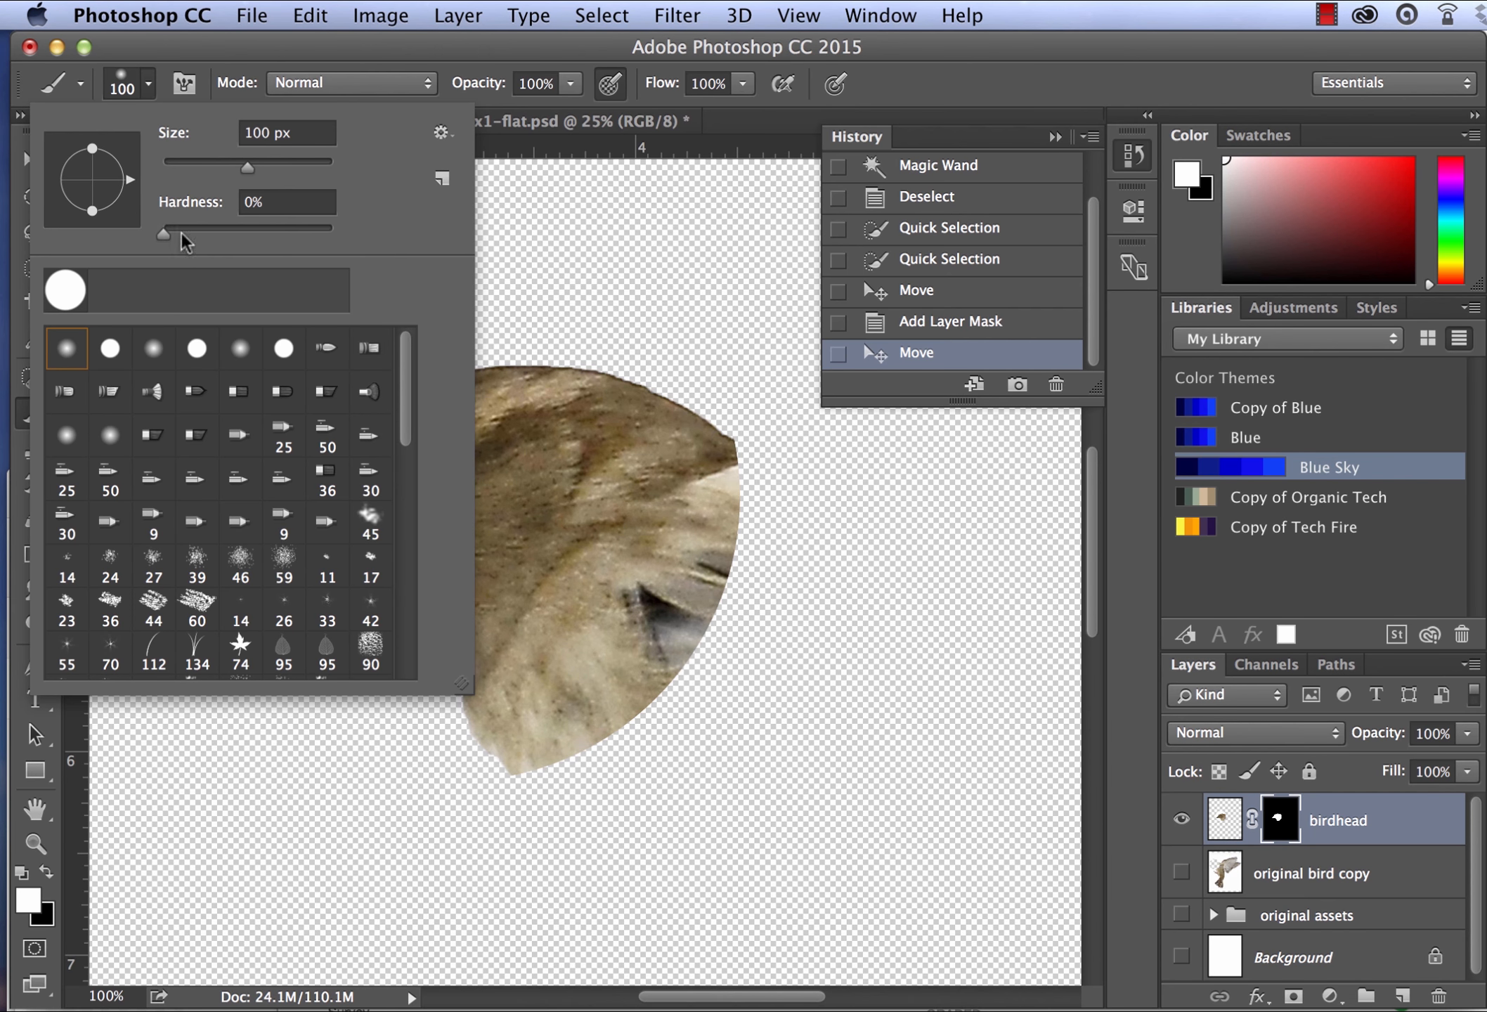
left_click_drag(160, 237, 169, 237)
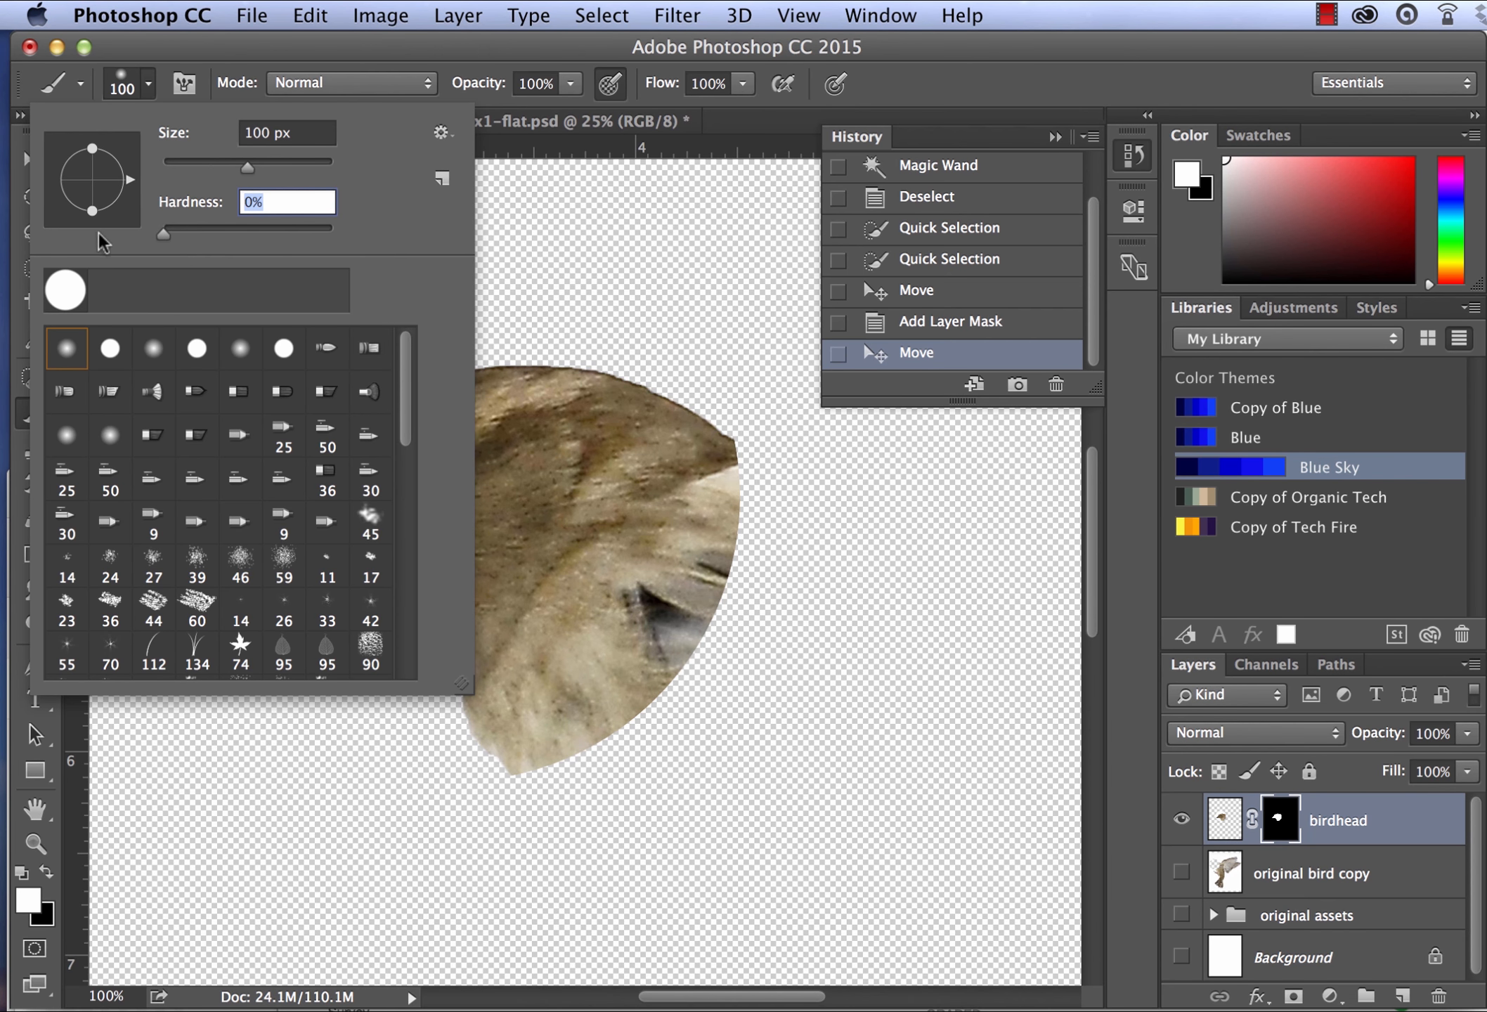
- Try a white brush dab on the layer mask above the bird's head, and undo it
left_click(627, 252)
left_click(625, 254)
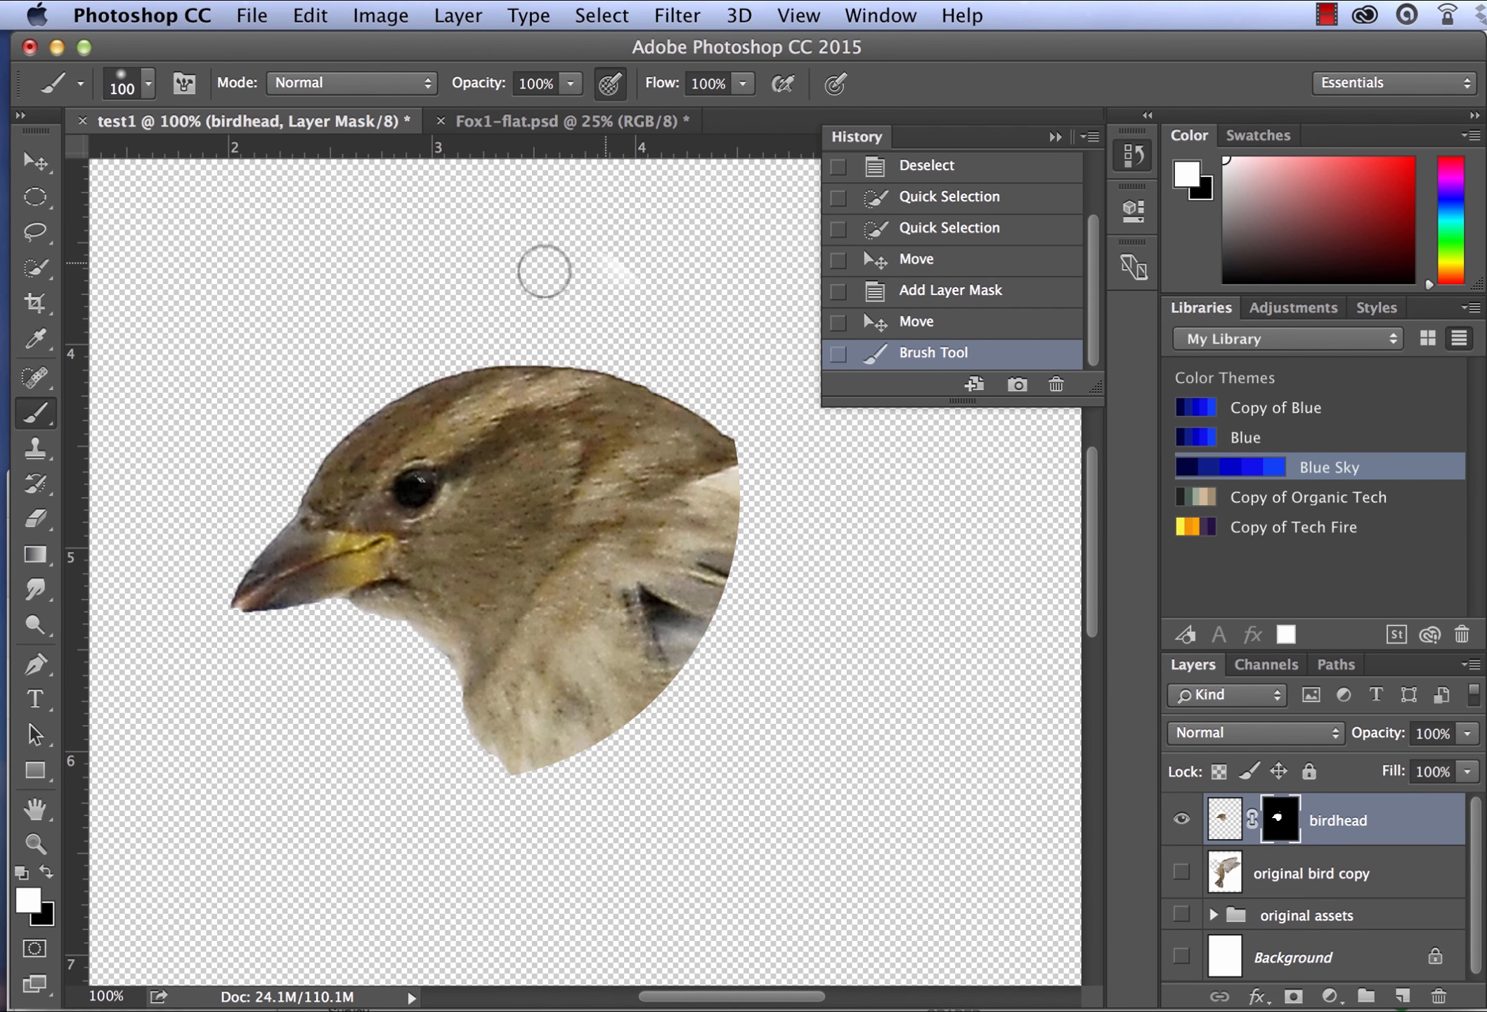
key("super+z")
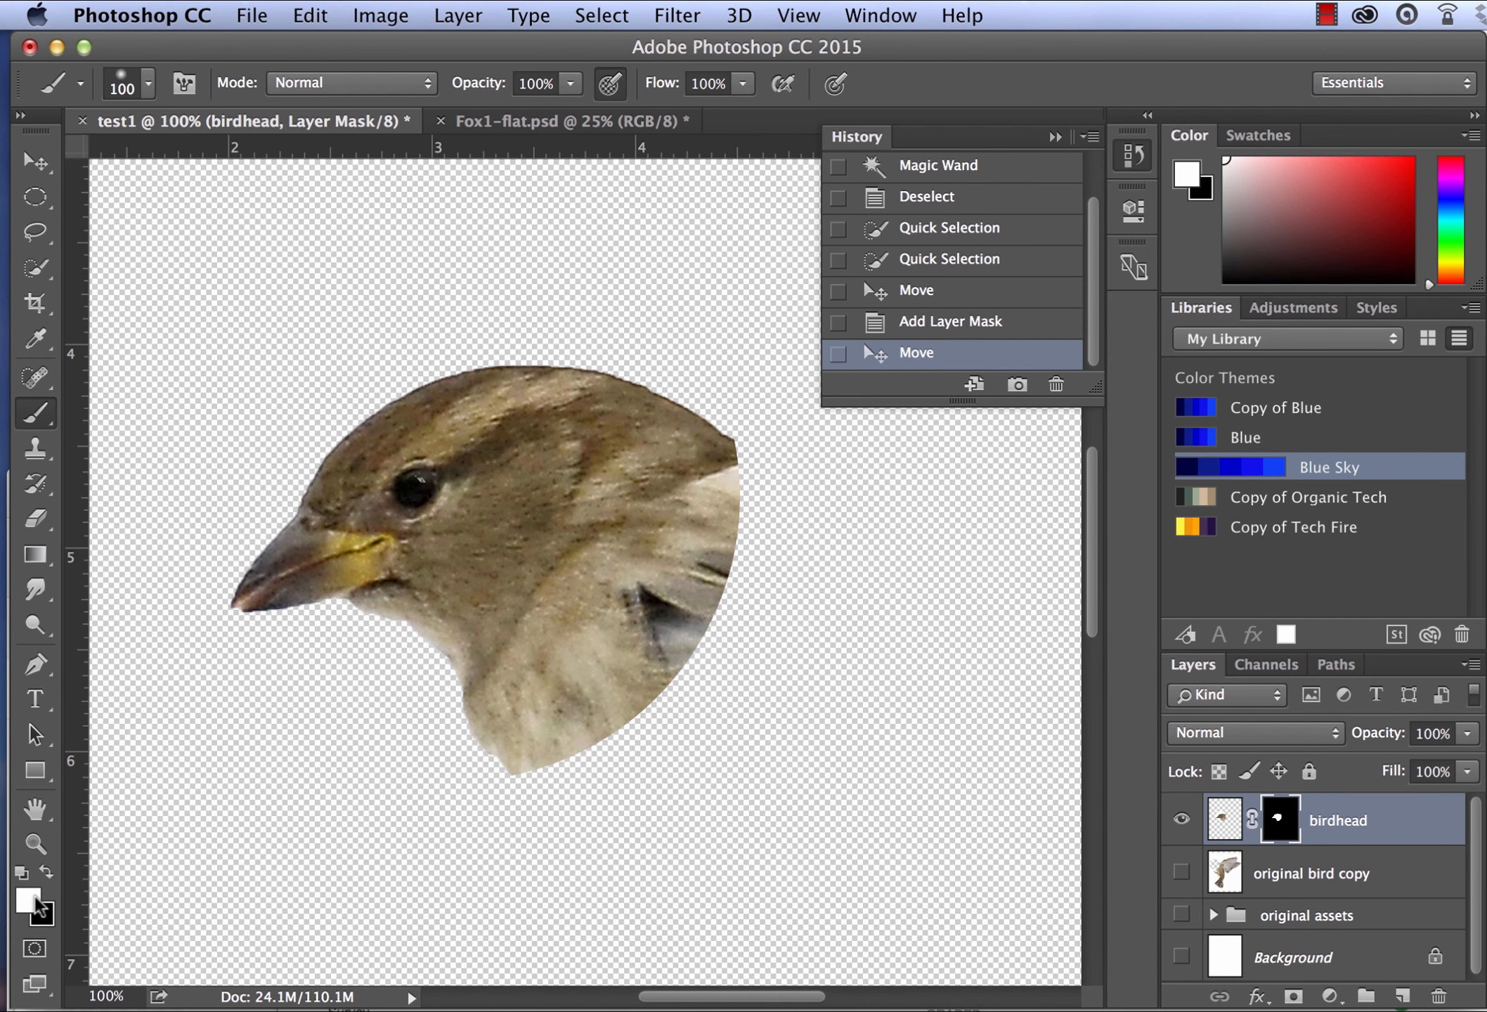
key("x")
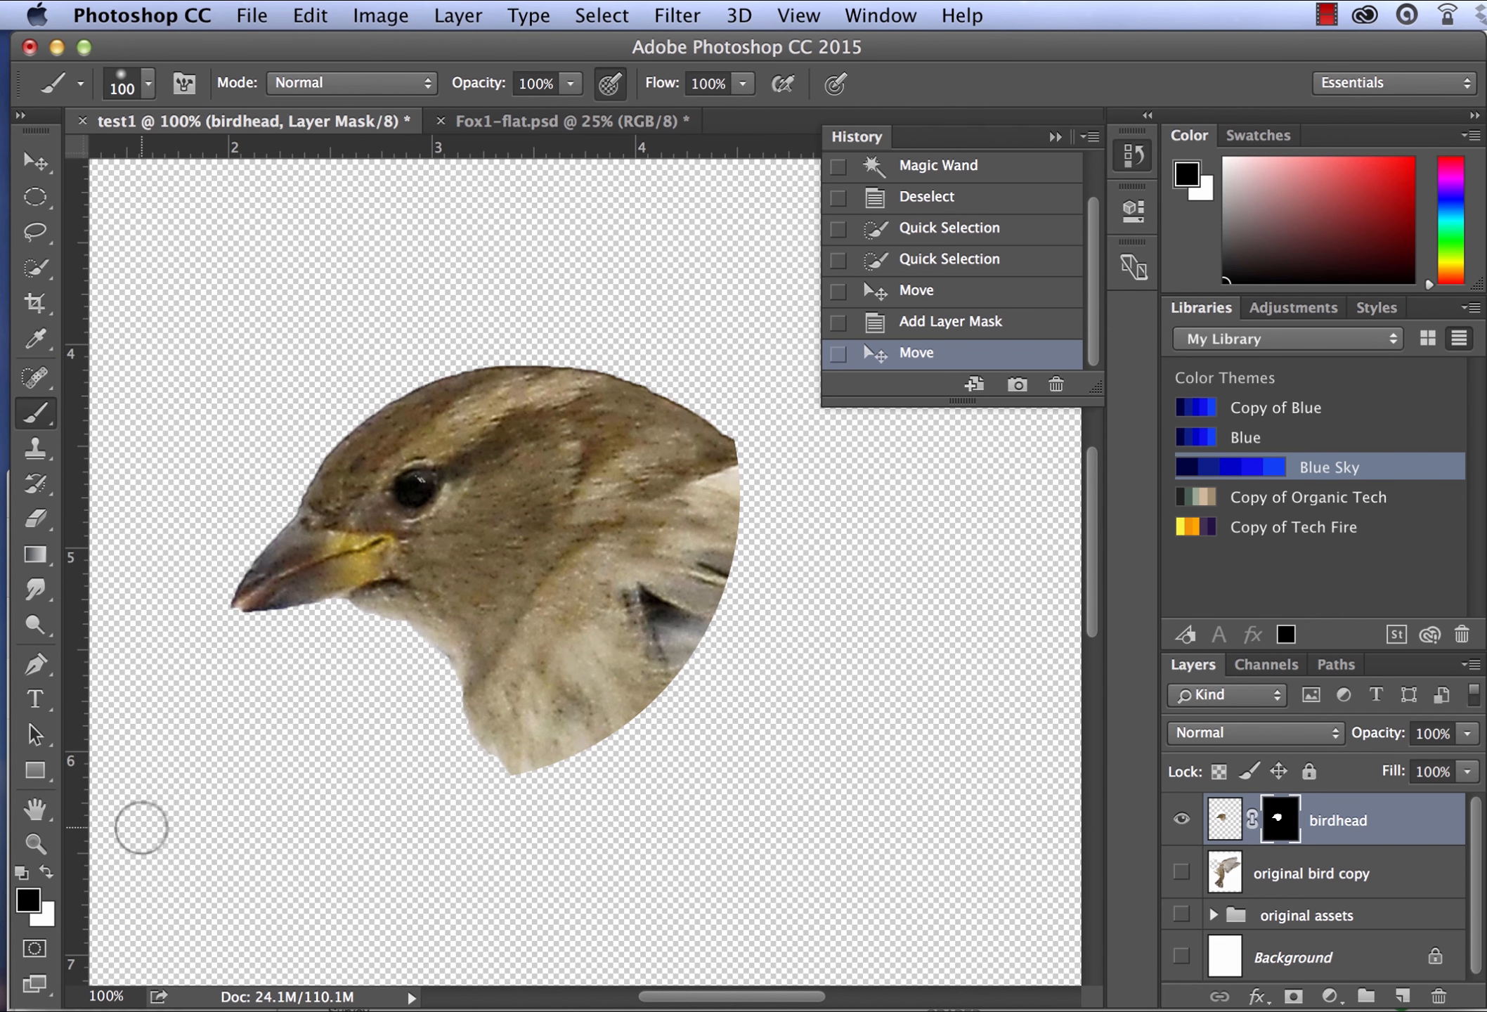
key("x")
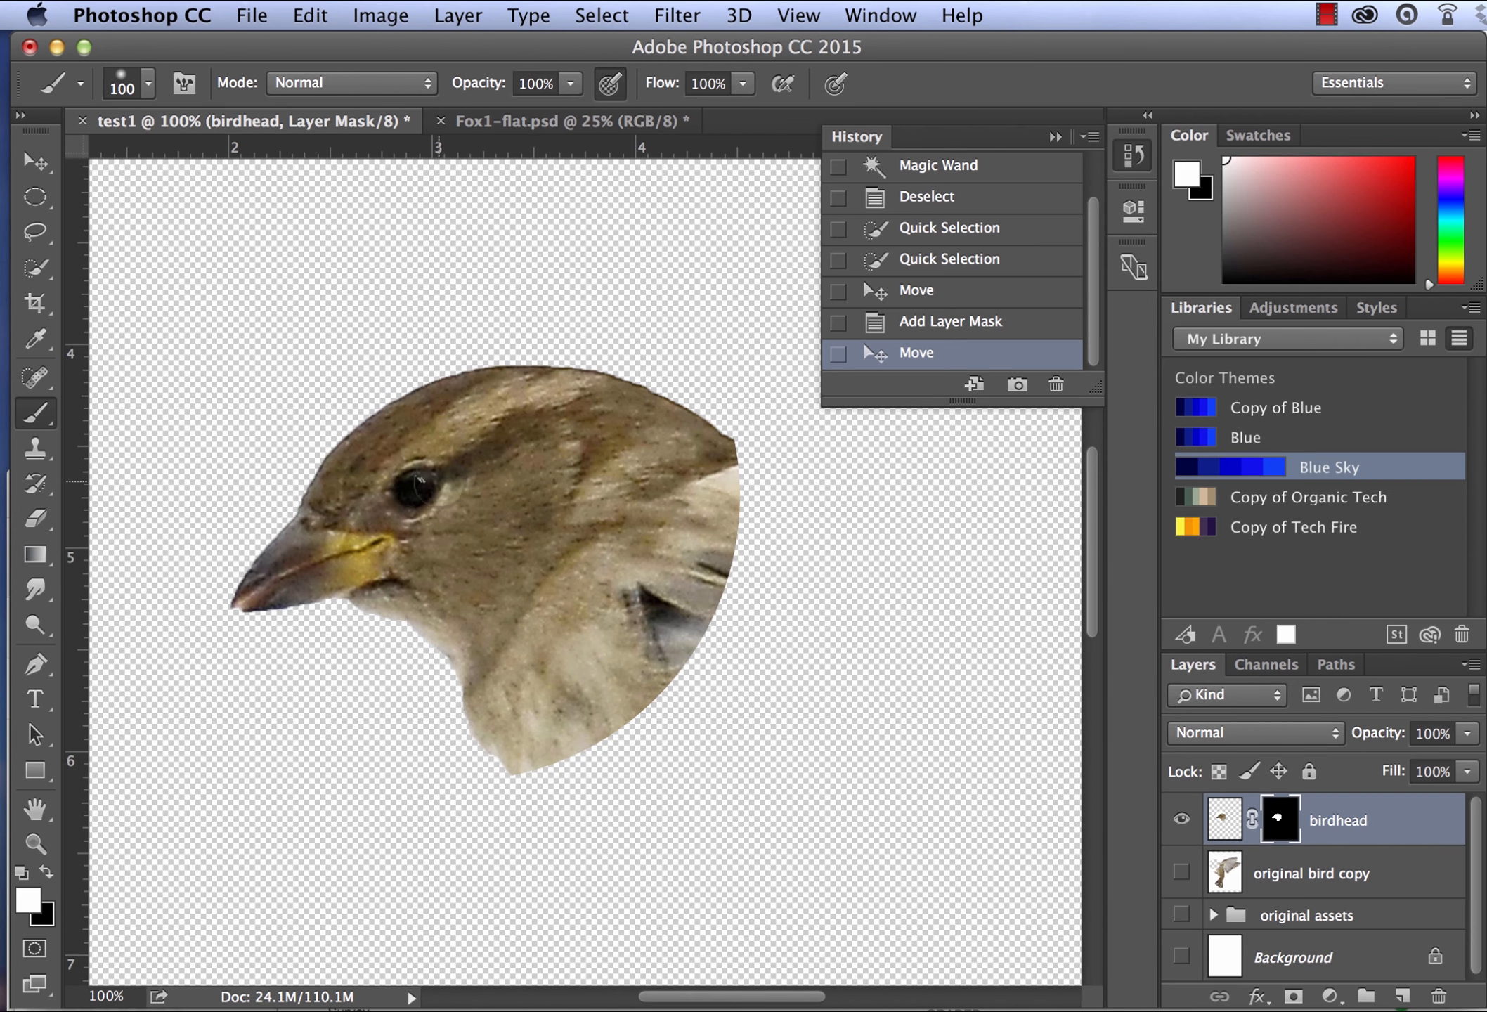
key("x")
key("x")
- Target the birdhead layer's image instead of its mask and brush white below and to the right of the head
left_click(1226, 823)
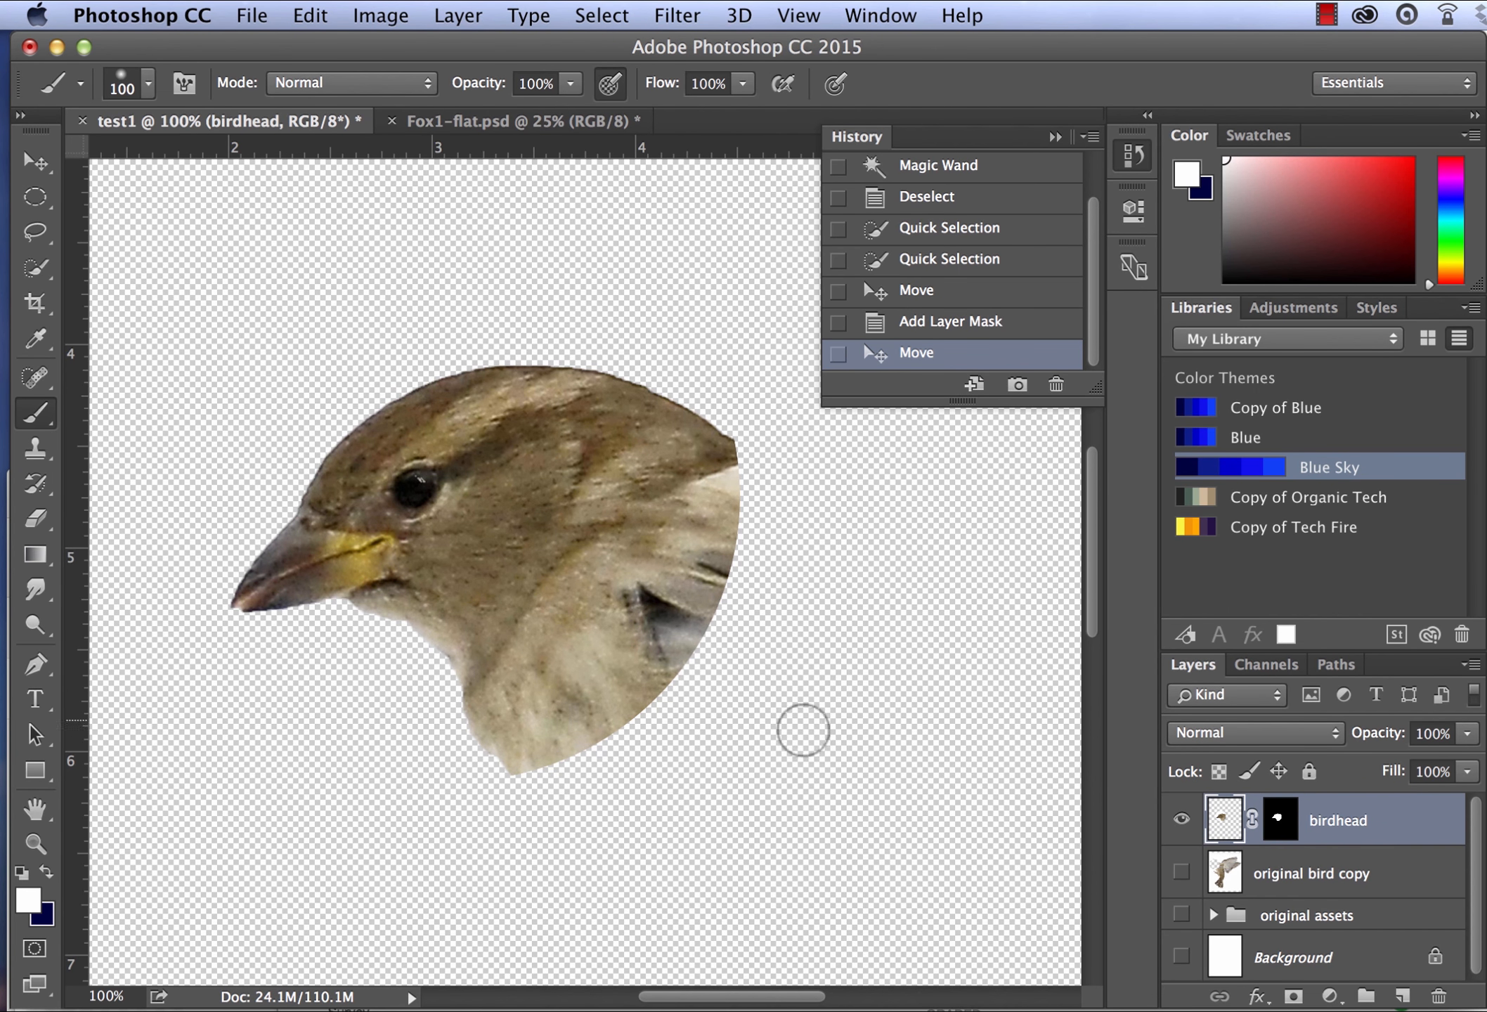
mouse_move(865, 843)
left_mouse_down()
mouse_move(799, 782)
mouse_move(708, 846)
mouse_move(738, 766)
left_mouse_up()
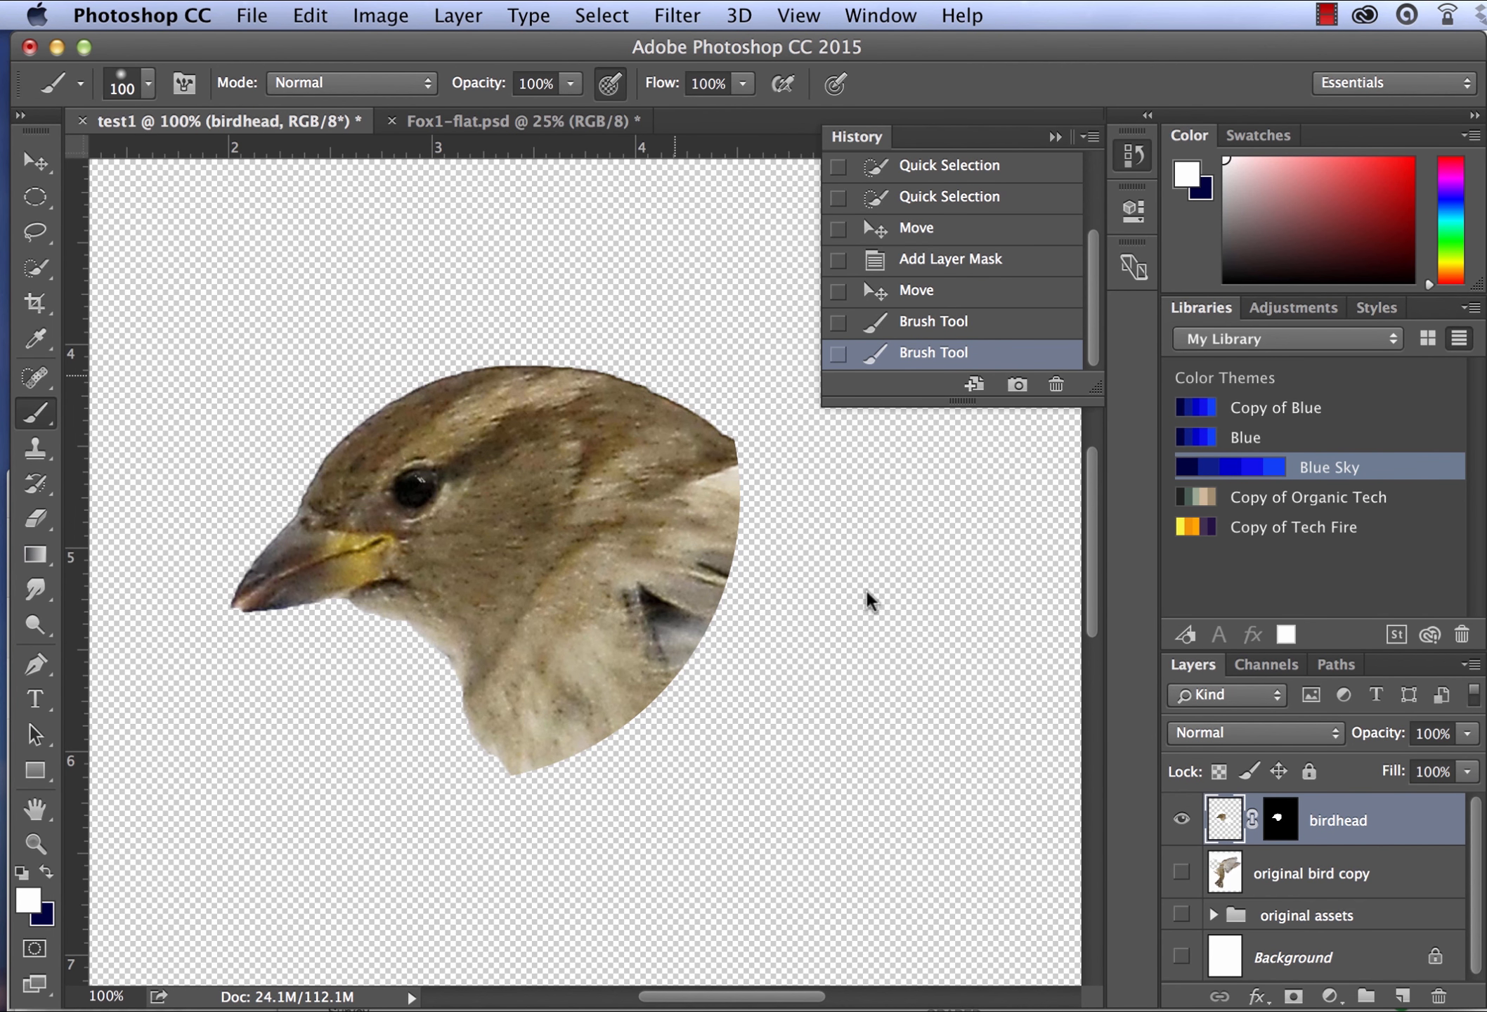
key("super+shift+s")
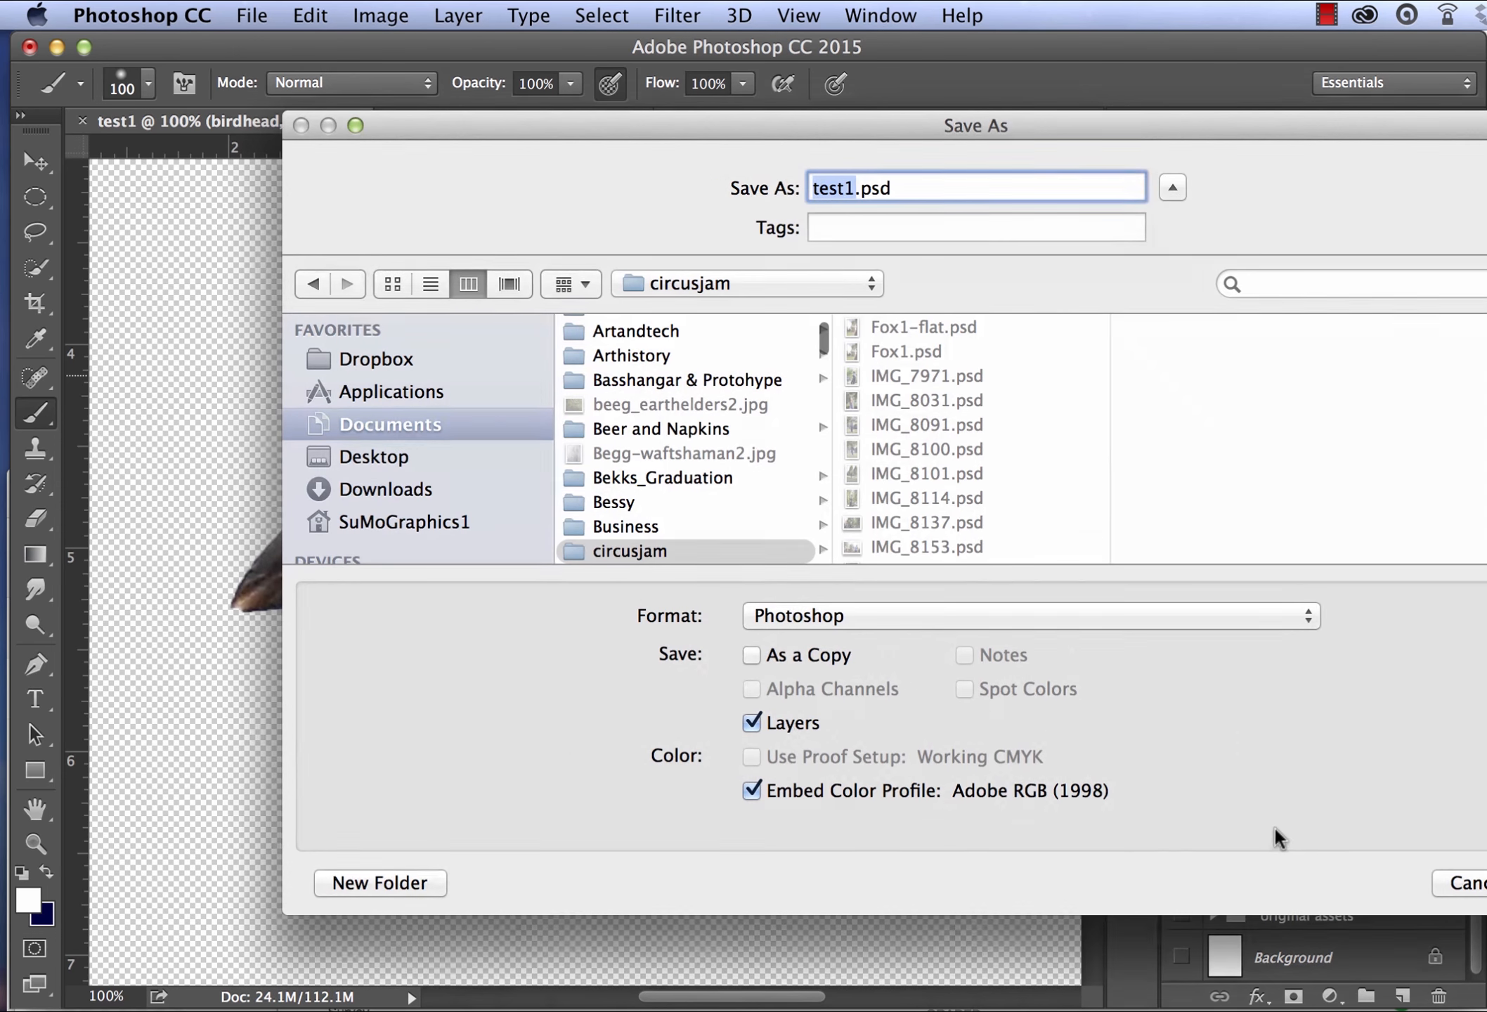
left_click(1464, 883)
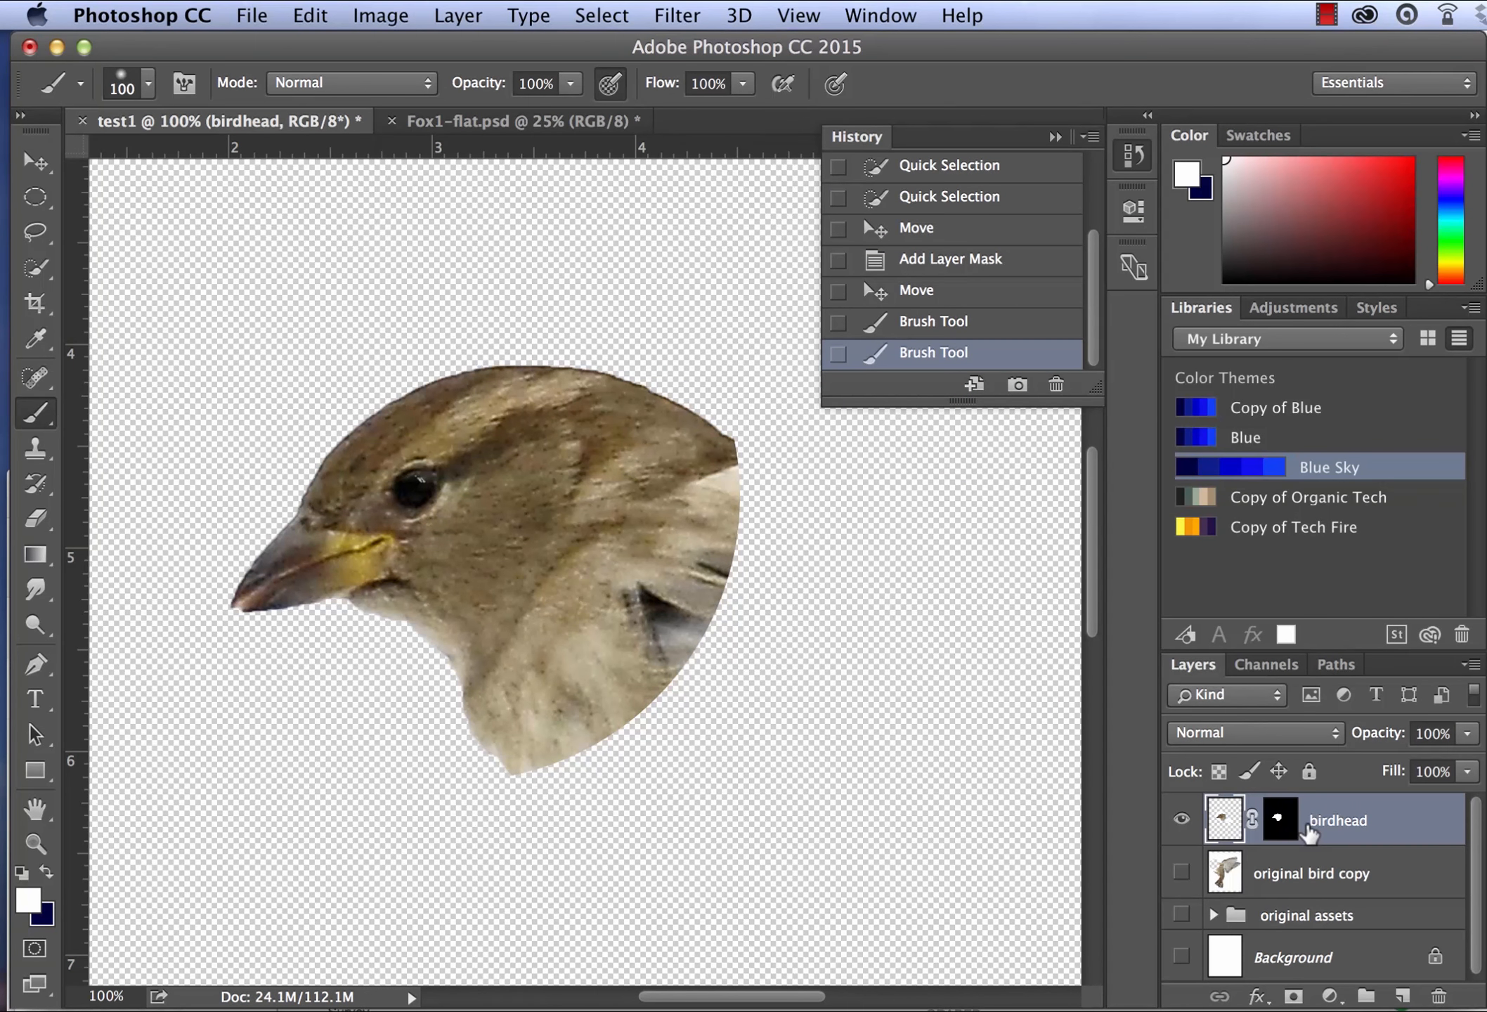
- Enlarge the brush to 200 px and paint white on the birdhead mask to bring back the white circle around the head
left_click(1278, 825)
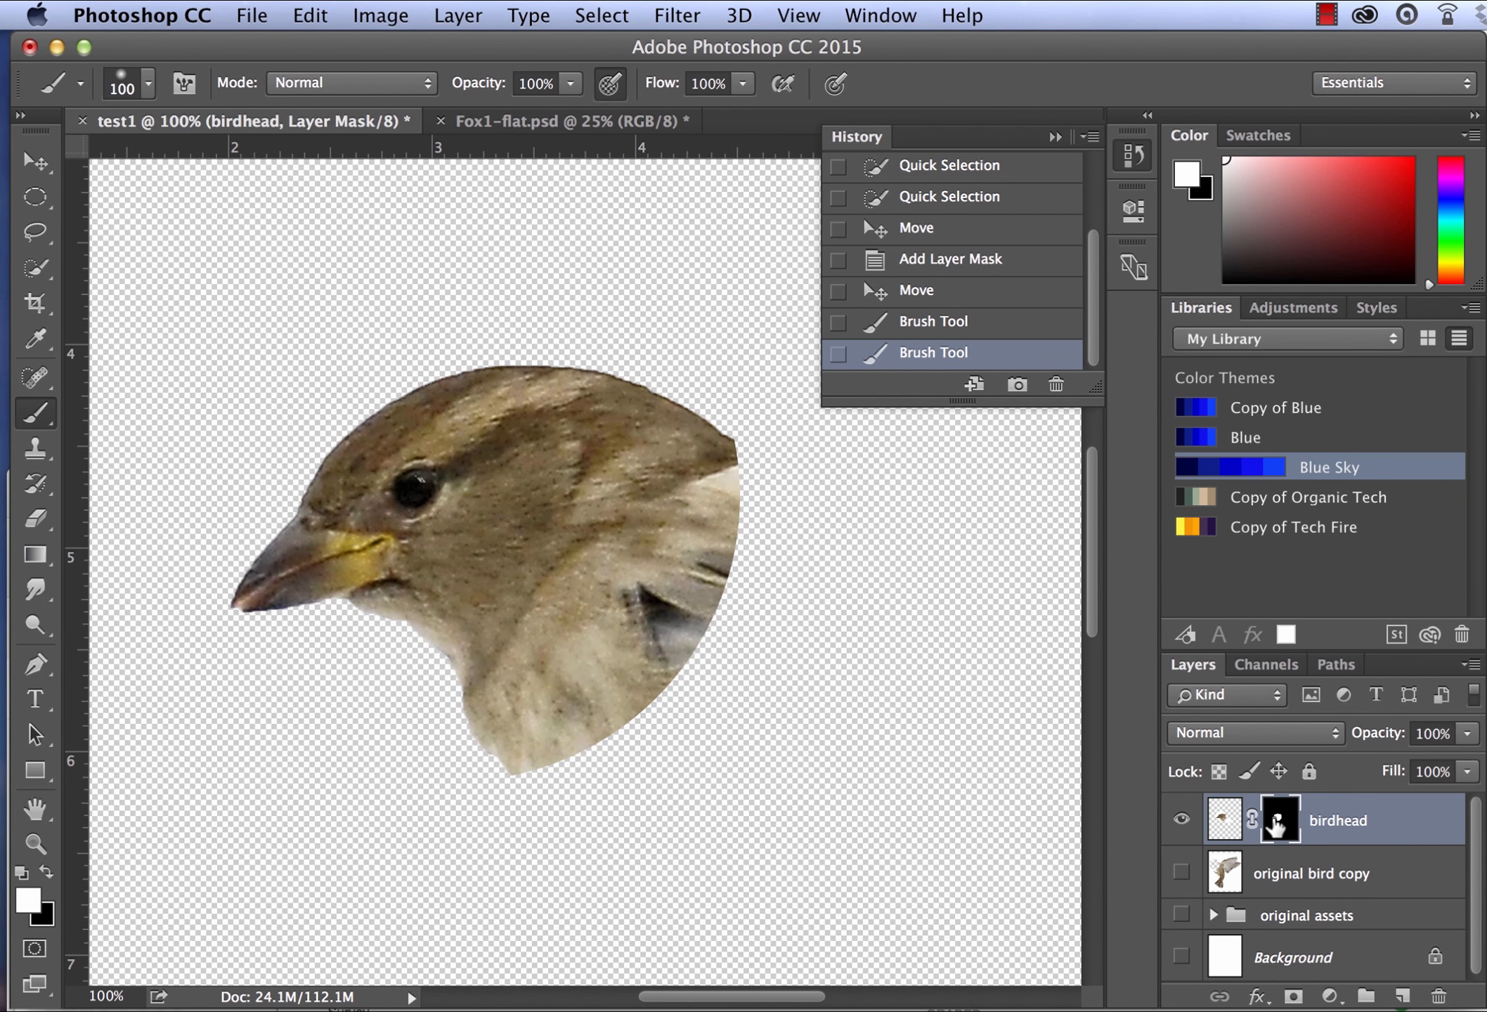
key("bracketright")
key("bracketright")
key("bracketright")
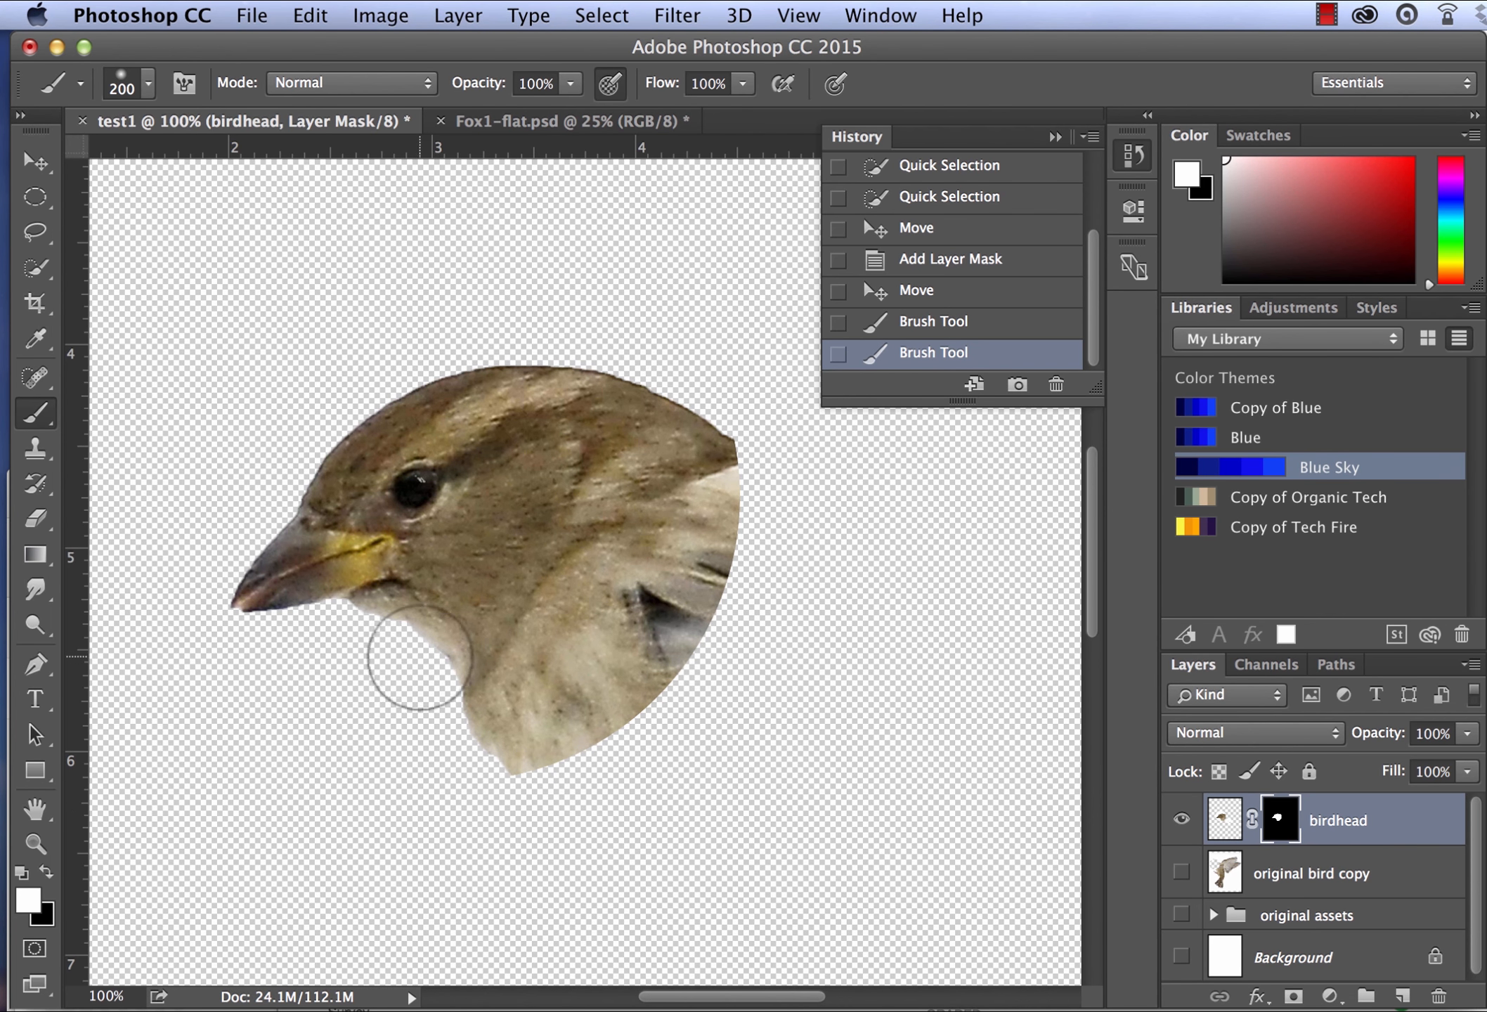
mouse_move(371, 639)
left_mouse_down()
mouse_move(463, 766)
mouse_move(367, 625)
mouse_move(285, 605)
mouse_move(350, 736)
mouse_move(359, 537)
mouse_move(256, 639)
mouse_move(298, 638)
mouse_move(311, 441)
mouse_move(336, 684)
mouse_move(337, 447)
mouse_move(278, 558)
mouse_move(449, 375)
mouse_move(313, 404)
mouse_move(522, 462)
mouse_move(547, 334)
mouse_move(438, 427)
mouse_move(596, 496)
mouse_move(671, 433)
mouse_move(648, 378)
mouse_move(569, 499)
left_mouse_up()
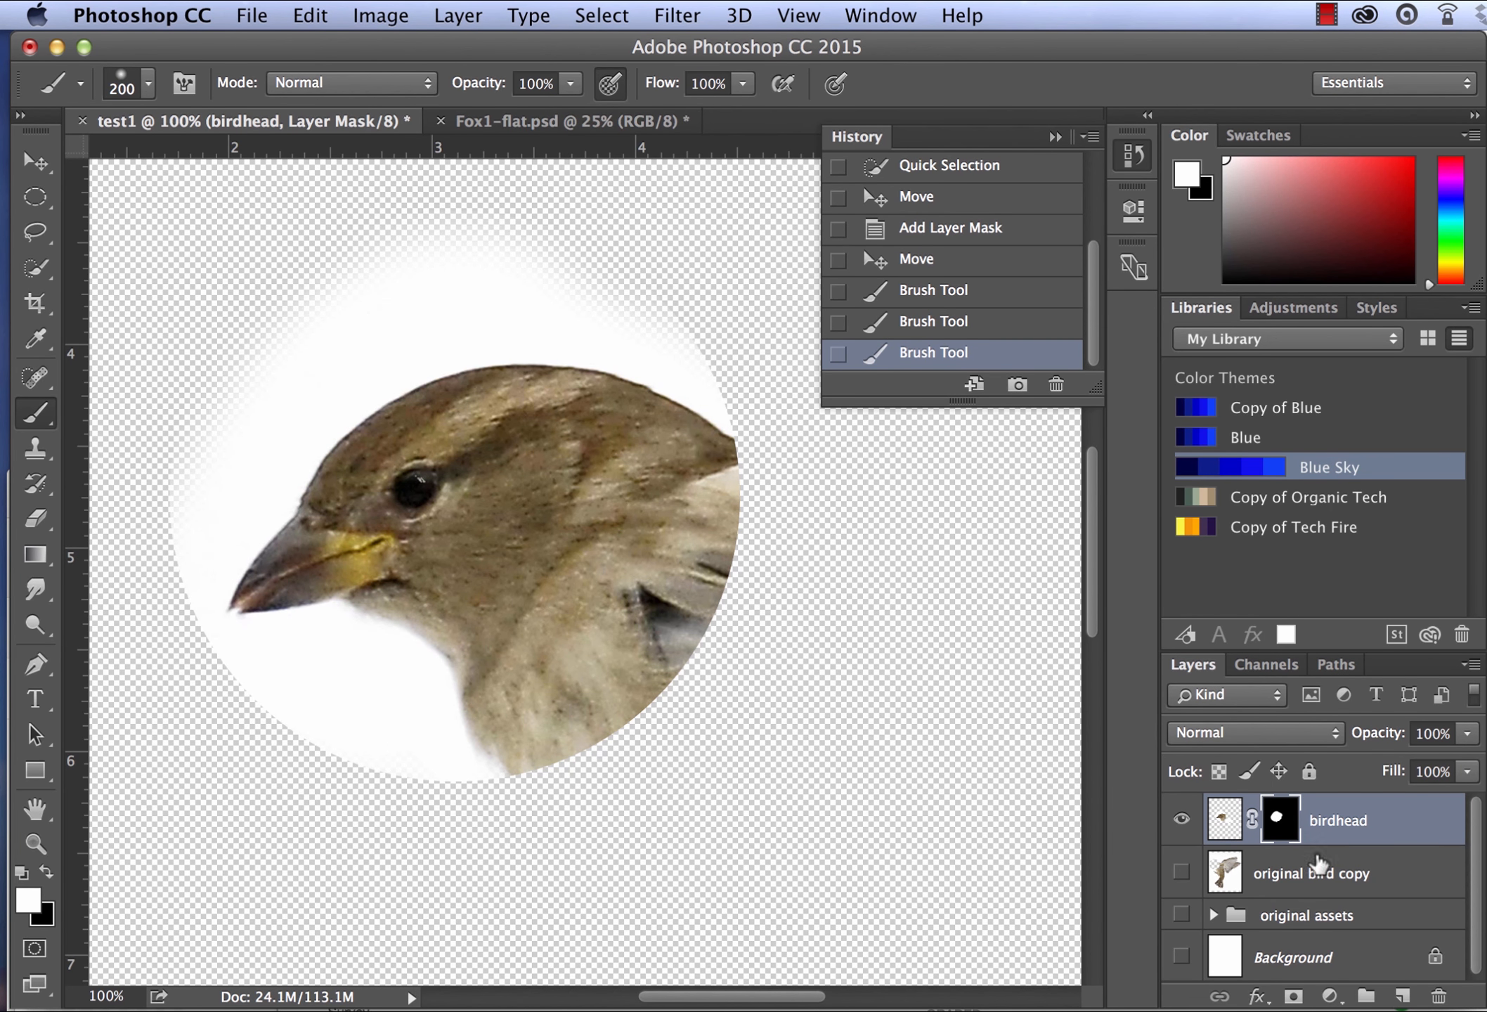
- View the birdhead mask's properties and add a white dab on the mask in the empty area below and right of the head
double_click(1277, 820)
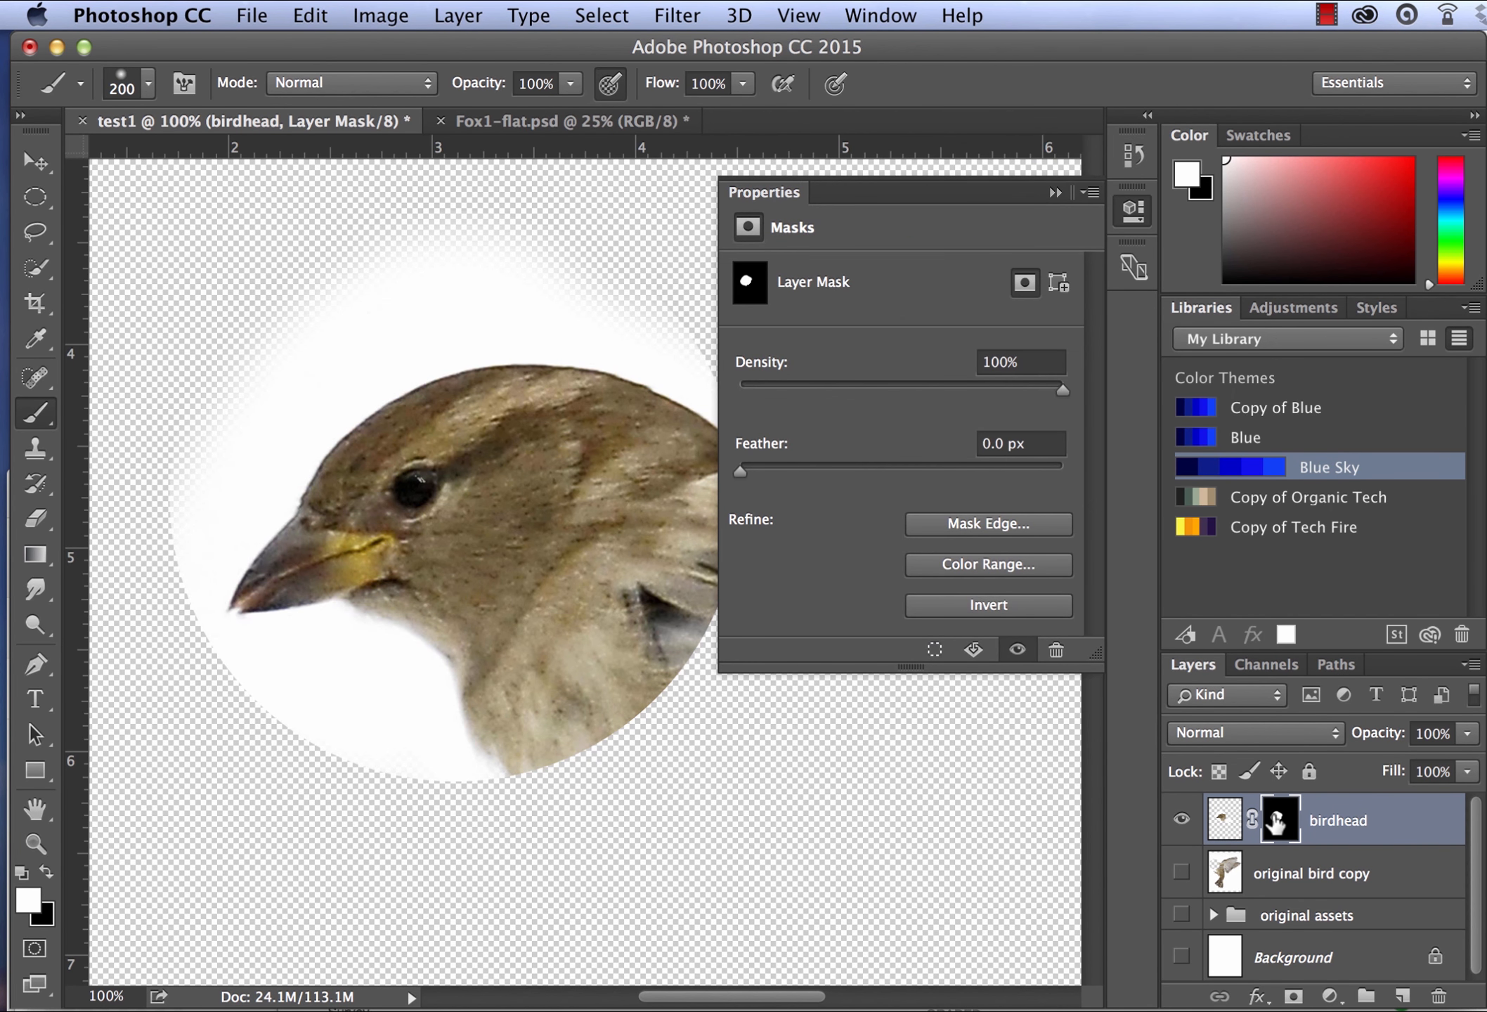
left_click(913, 807)
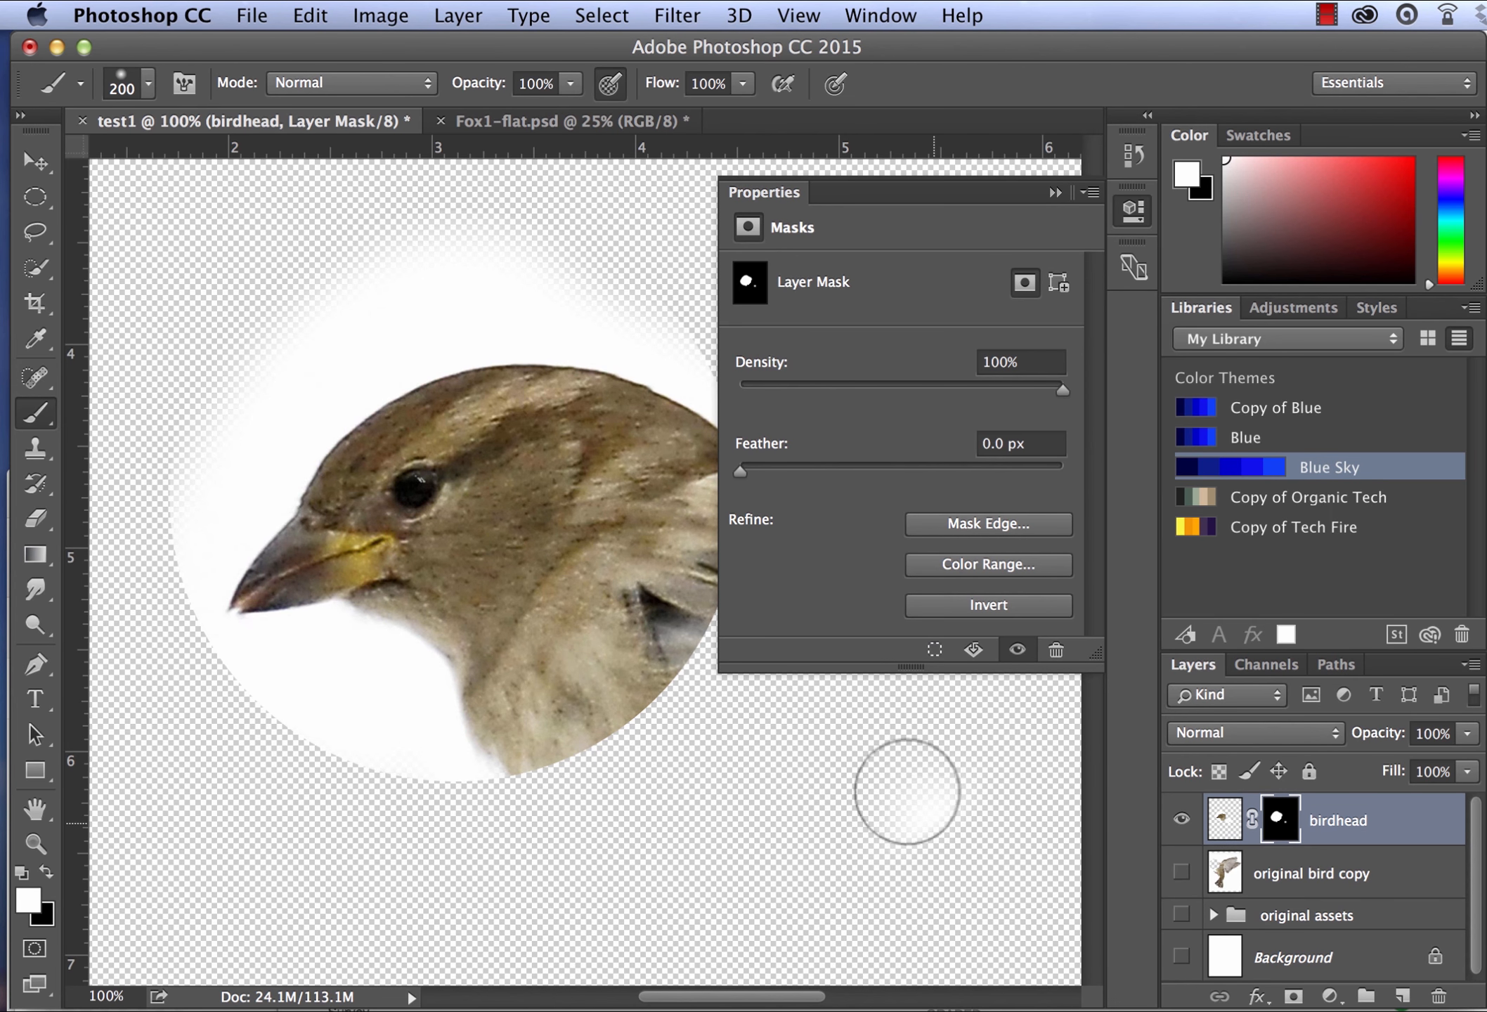
left_click(1055, 192)
- Switch between black and white and paint white on the mask to restore more of the circle at the head's upper left
key("x")
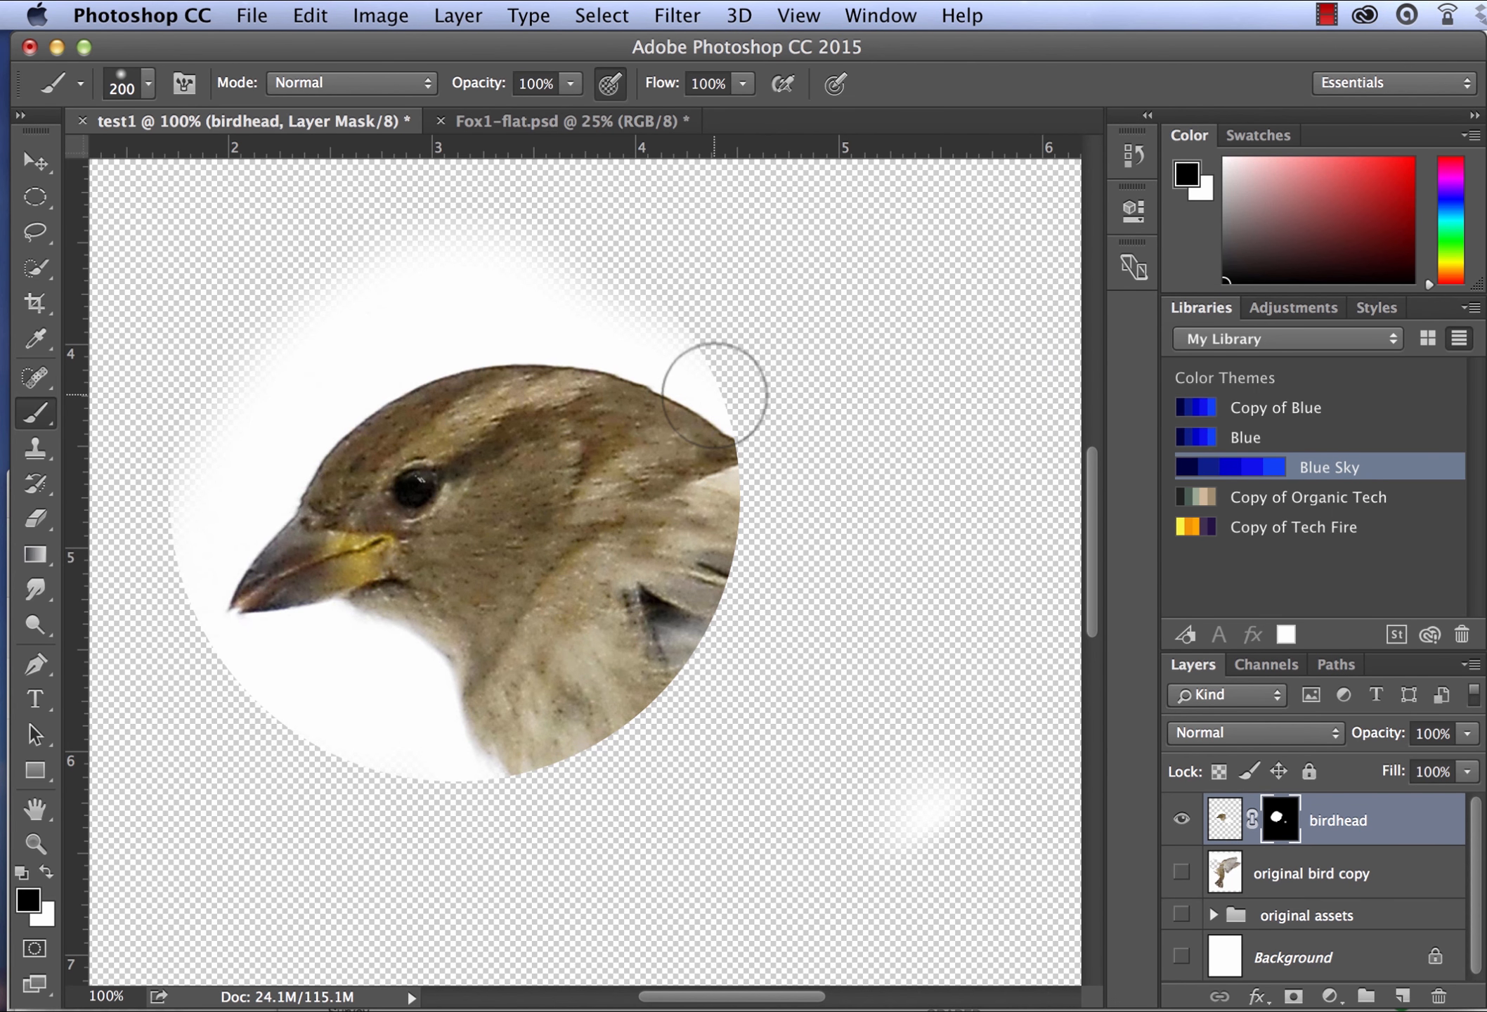
key("x")
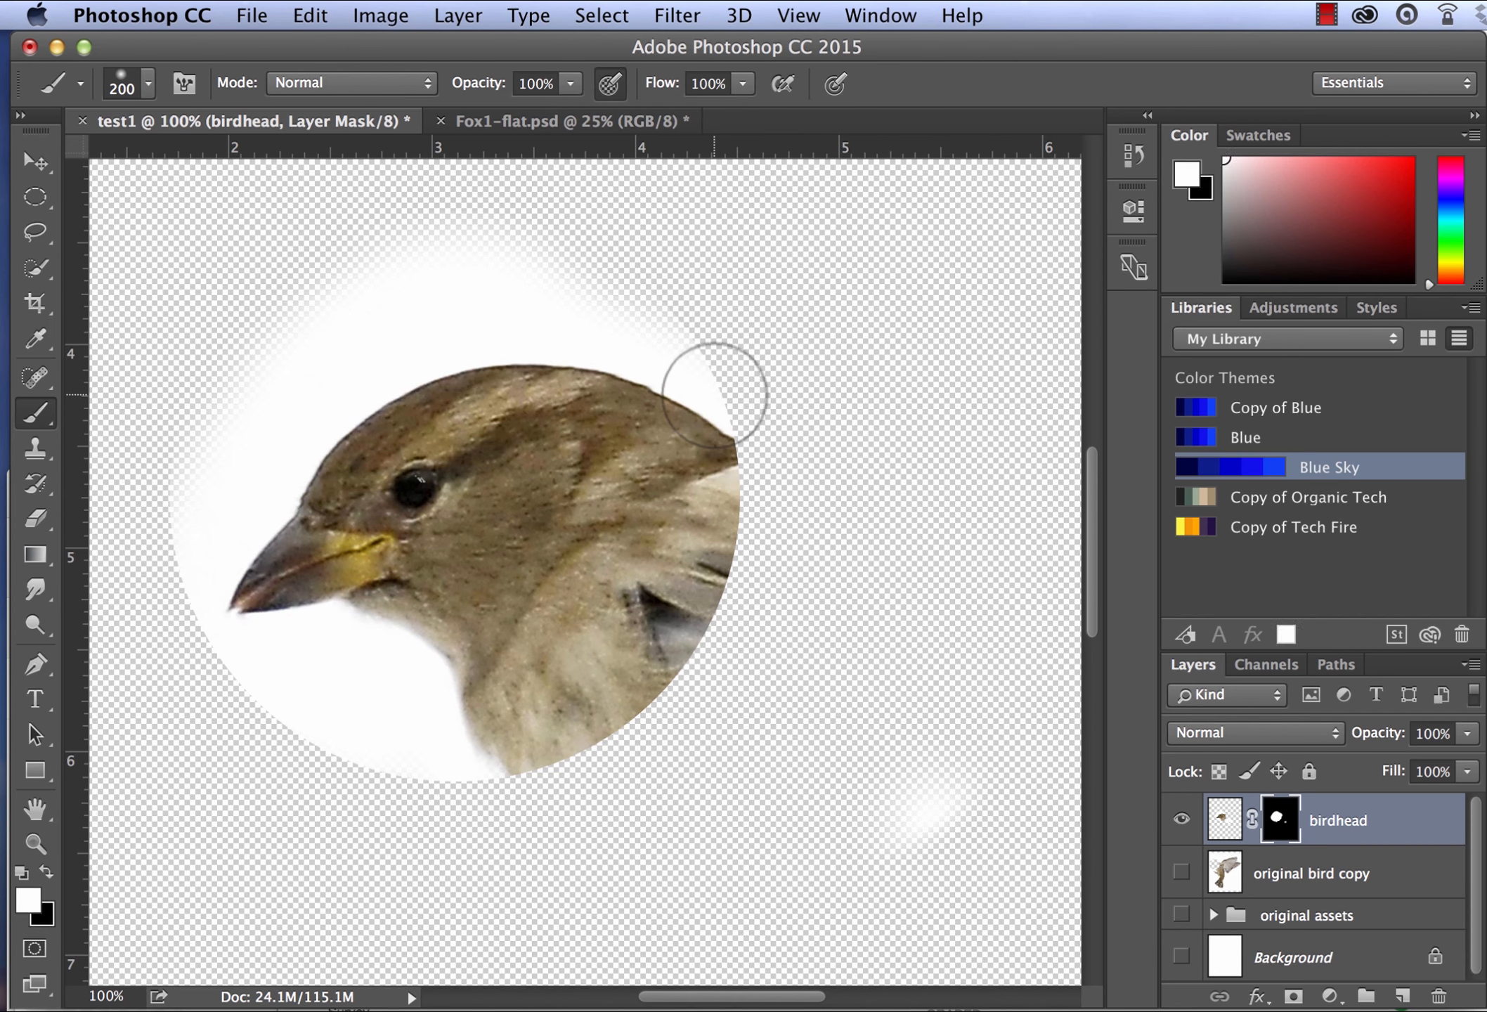
key("x")
key("x")
key("x")
key("x")
key("x")
key("x")
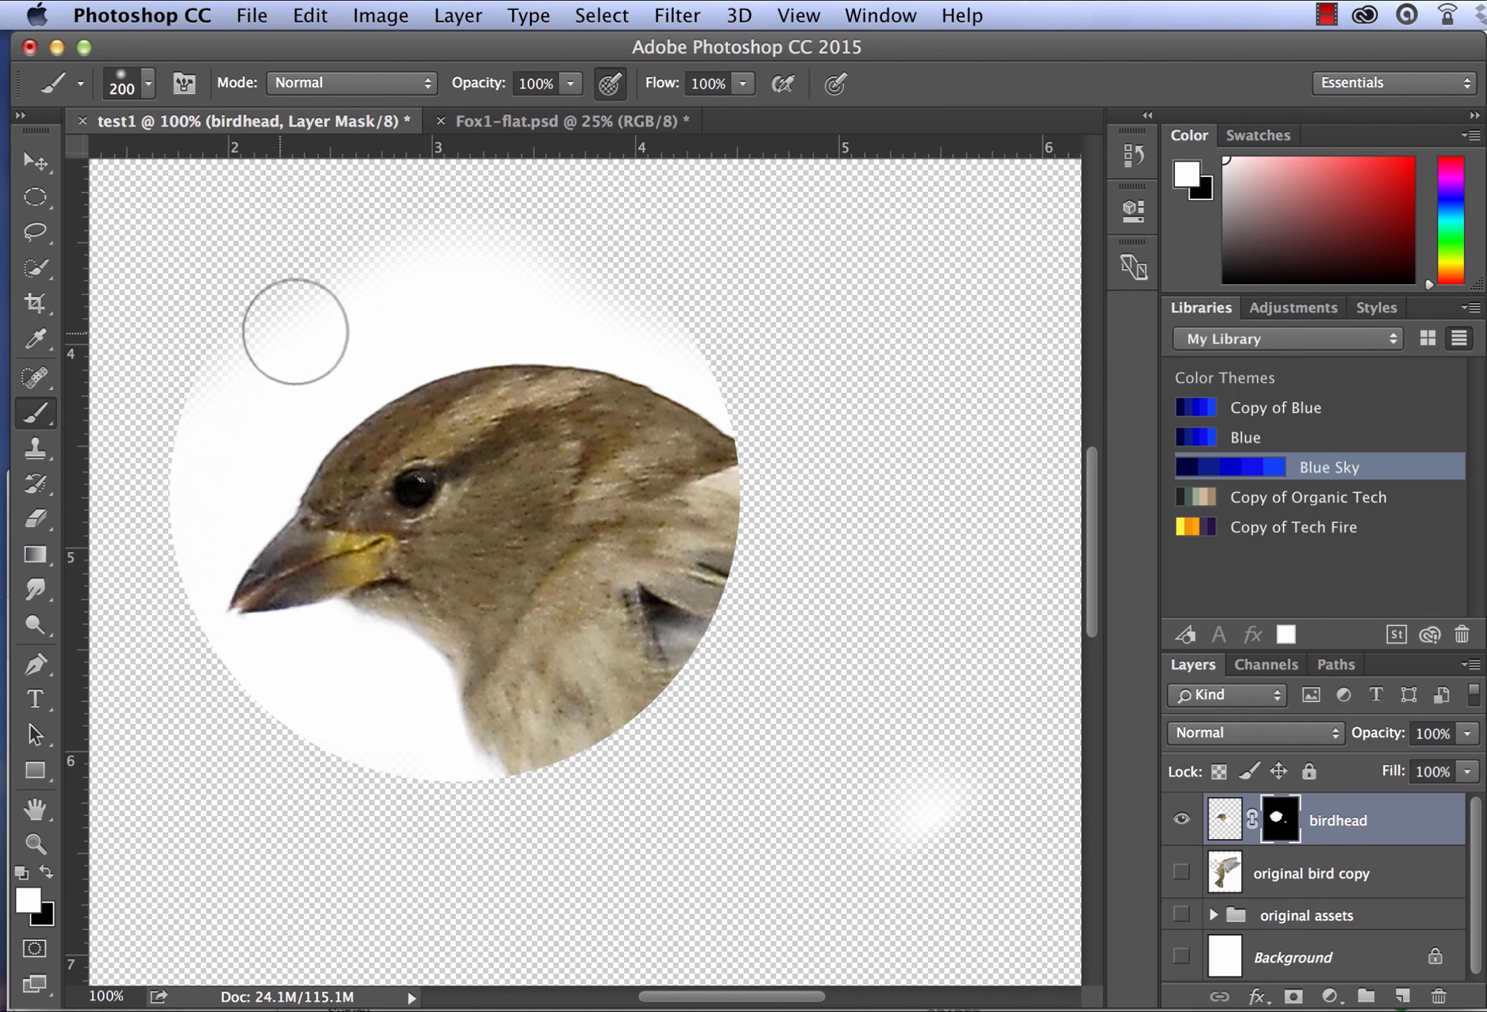
- Paint black on the birdhead mask to hide the white around the head along with the bird's face
key("x")
mouse_move(295, 329)
left_mouse_down()
mouse_move(209, 387)
mouse_move(178, 547)
mouse_move(307, 366)
mouse_move(355, 322)
left_mouse_up()
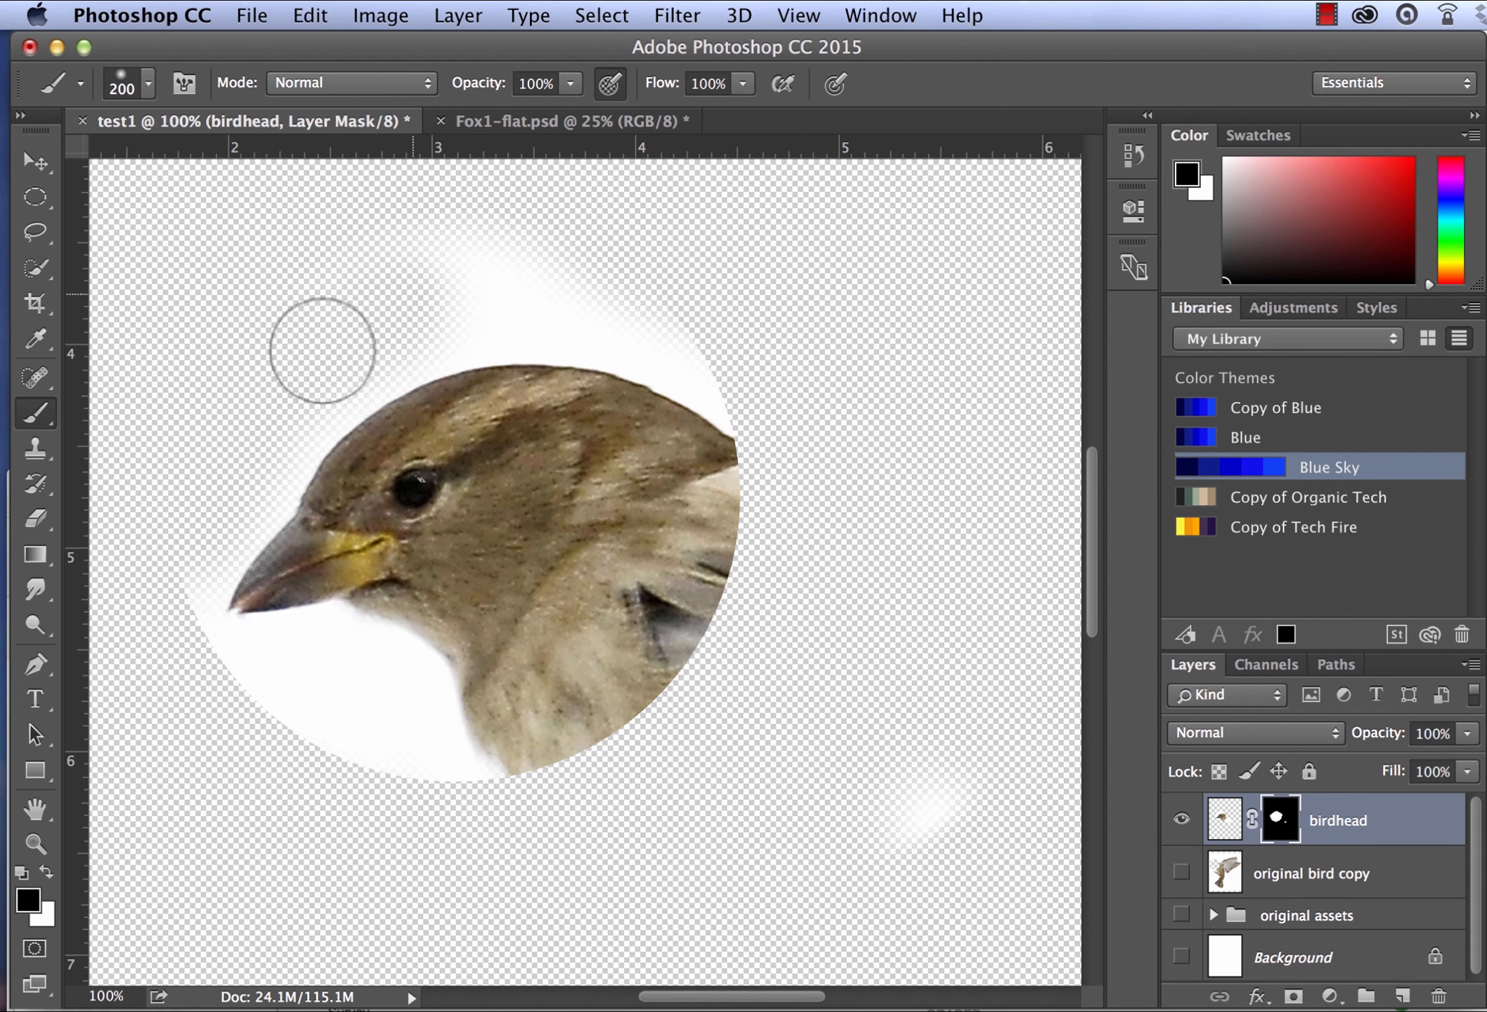
mouse_move(447, 305)
left_mouse_down()
mouse_move(491, 294)
mouse_move(416, 297)
mouse_move(651, 292)
mouse_move(746, 356)
mouse_move(589, 297)
mouse_move(715, 394)
mouse_move(567, 305)
mouse_move(309, 419)
mouse_move(295, 439)
mouse_move(324, 506)
mouse_move(362, 444)
mouse_move(405, 497)
mouse_move(297, 738)
mouse_move(206, 682)
mouse_move(353, 735)
left_mouse_up()
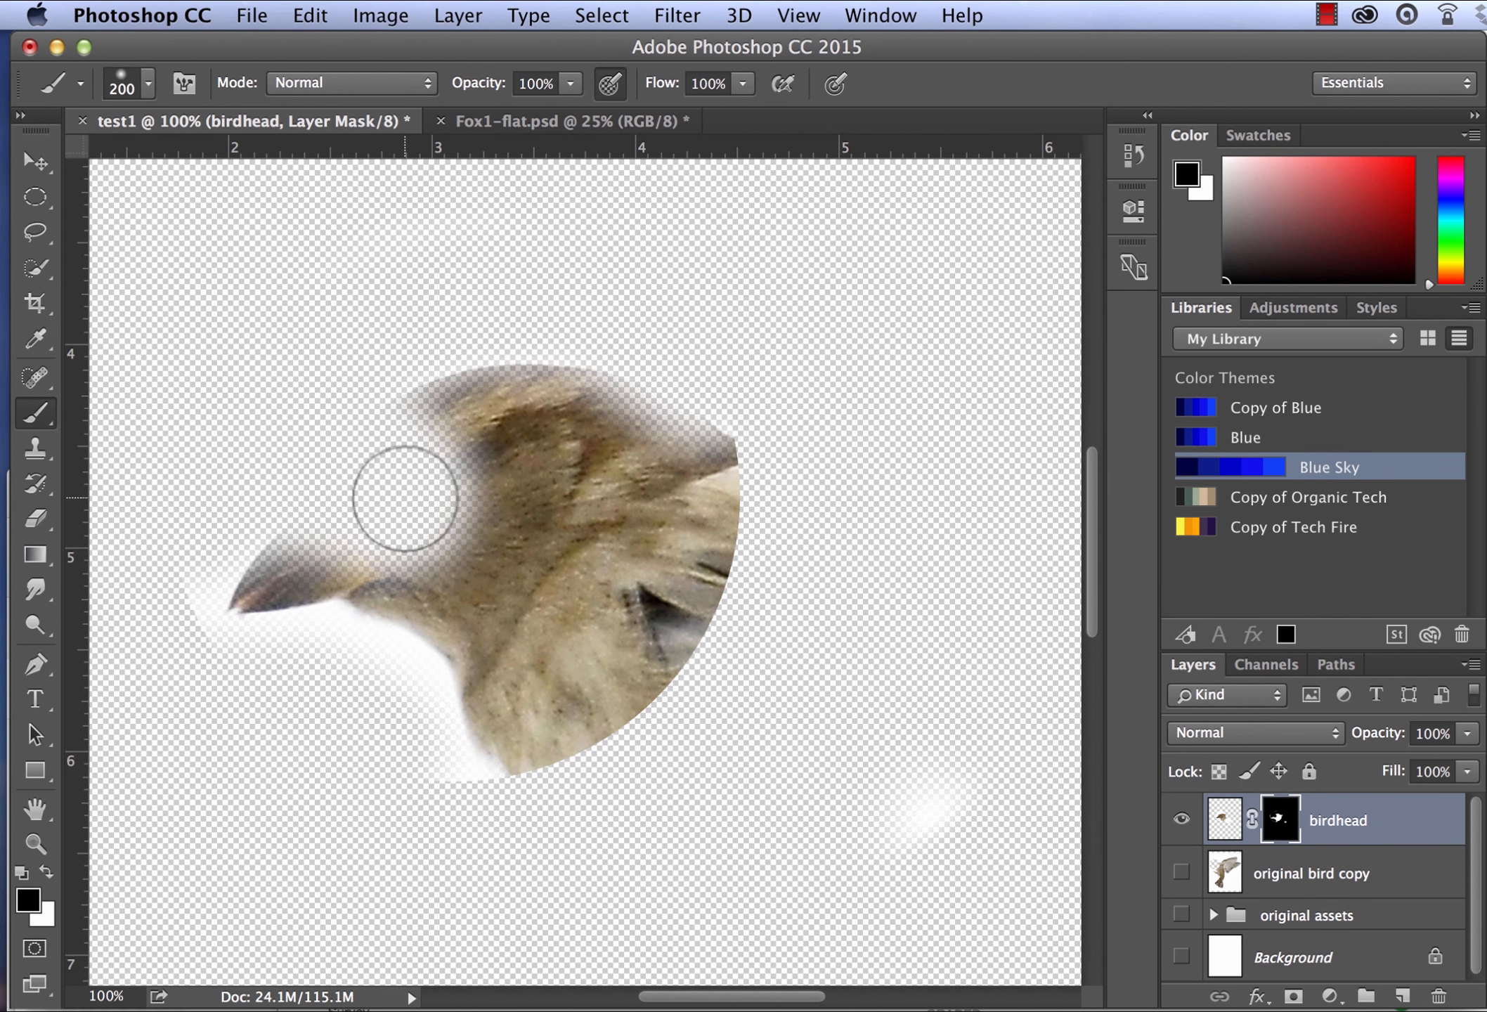
- Paint white on the birdhead mask with a 300 px brush to restore the bird's face and the top of its head
key("x")
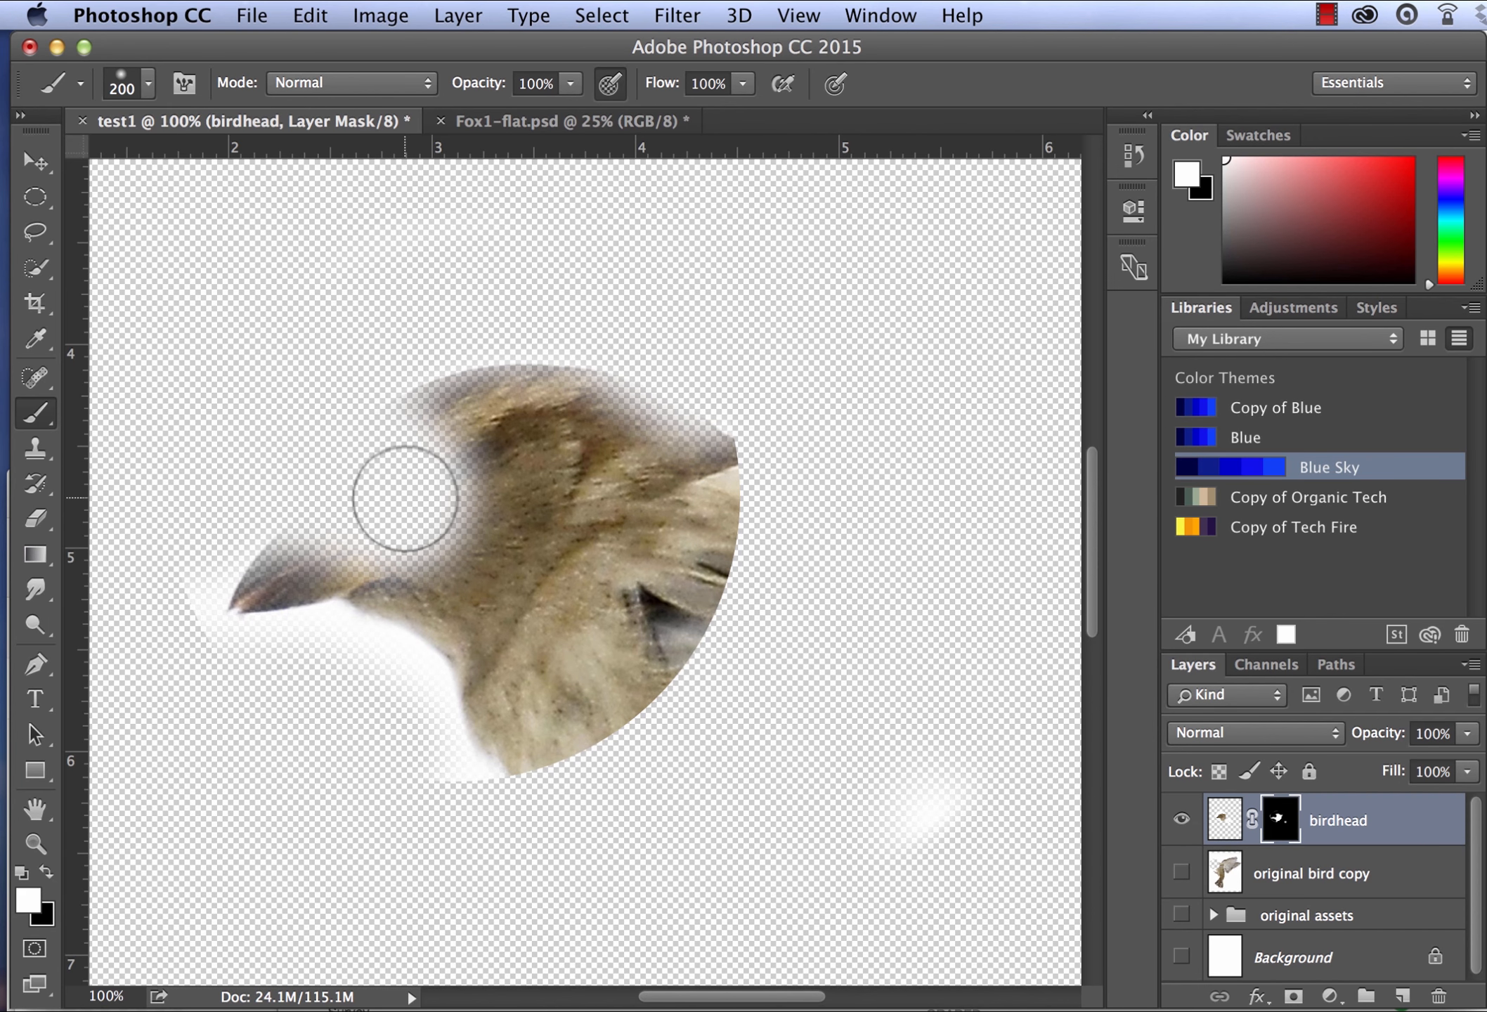
key("bracketleft")
key("bracketright")
key("bracketright")
key("bracketright")
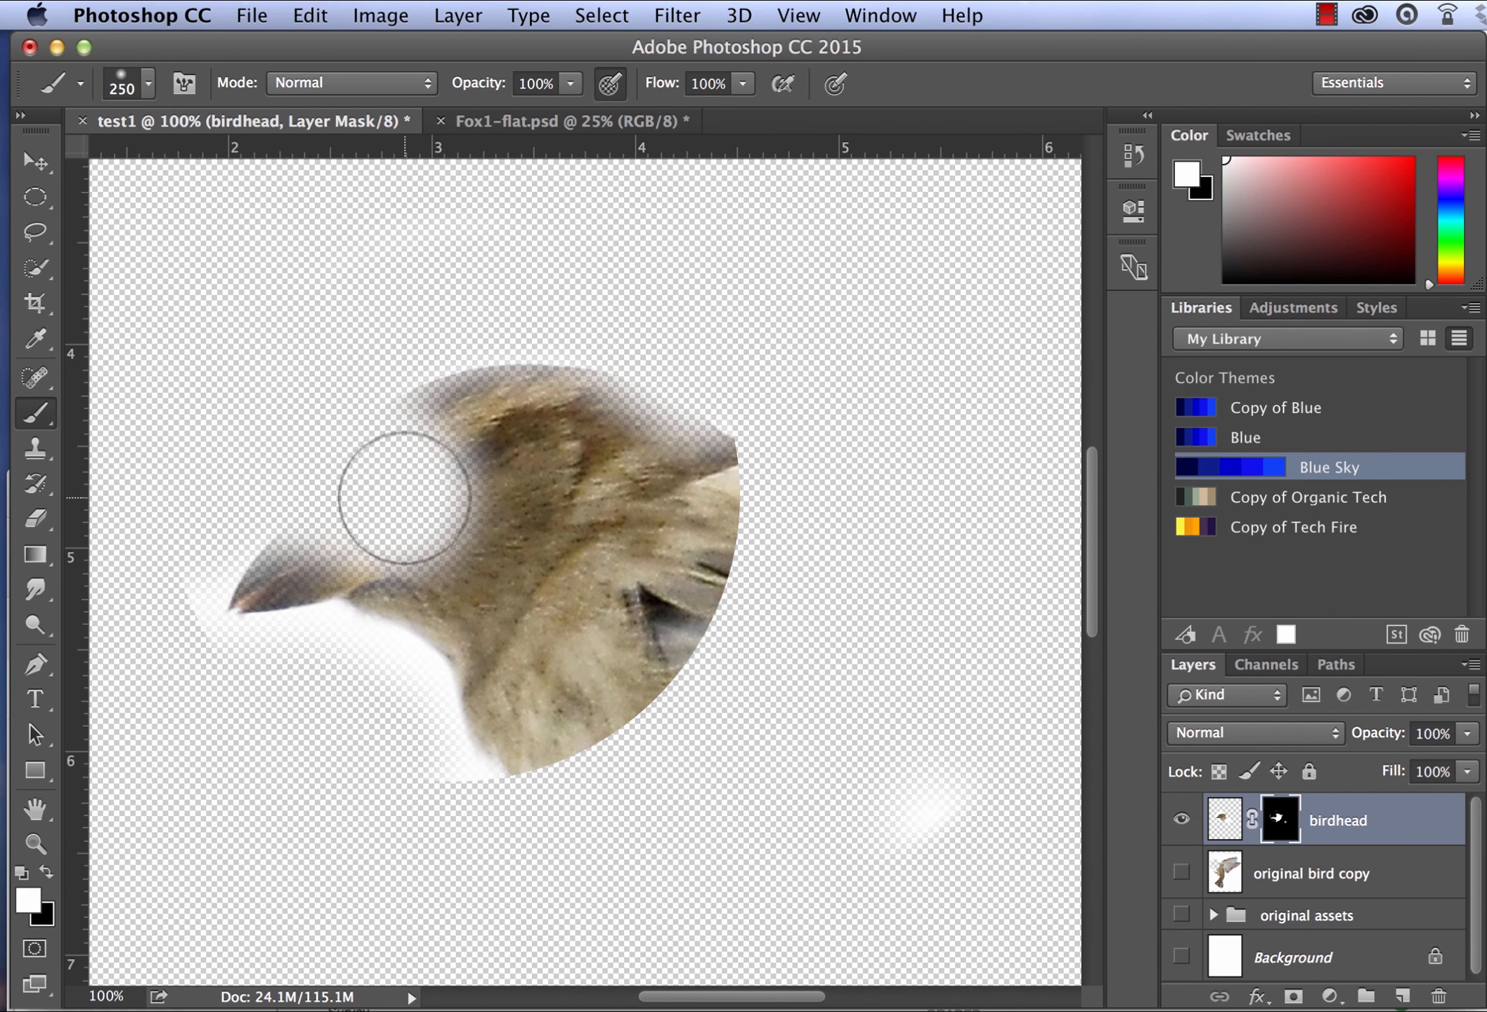
mouse_move(404, 497)
left_mouse_down()
mouse_move(365, 489)
mouse_move(381, 507)
mouse_move(430, 489)
mouse_move(420, 513)
mouse_move(438, 494)
mouse_move(614, 482)
mouse_move(561, 460)
mouse_move(656, 497)
mouse_move(613, 462)
mouse_move(679, 519)
left_mouse_up()
mouse_move(356, 563)
left_mouse_down()
mouse_move(318, 598)
mouse_move(281, 592)
mouse_move(282, 570)
mouse_move(330, 555)
left_mouse_up()
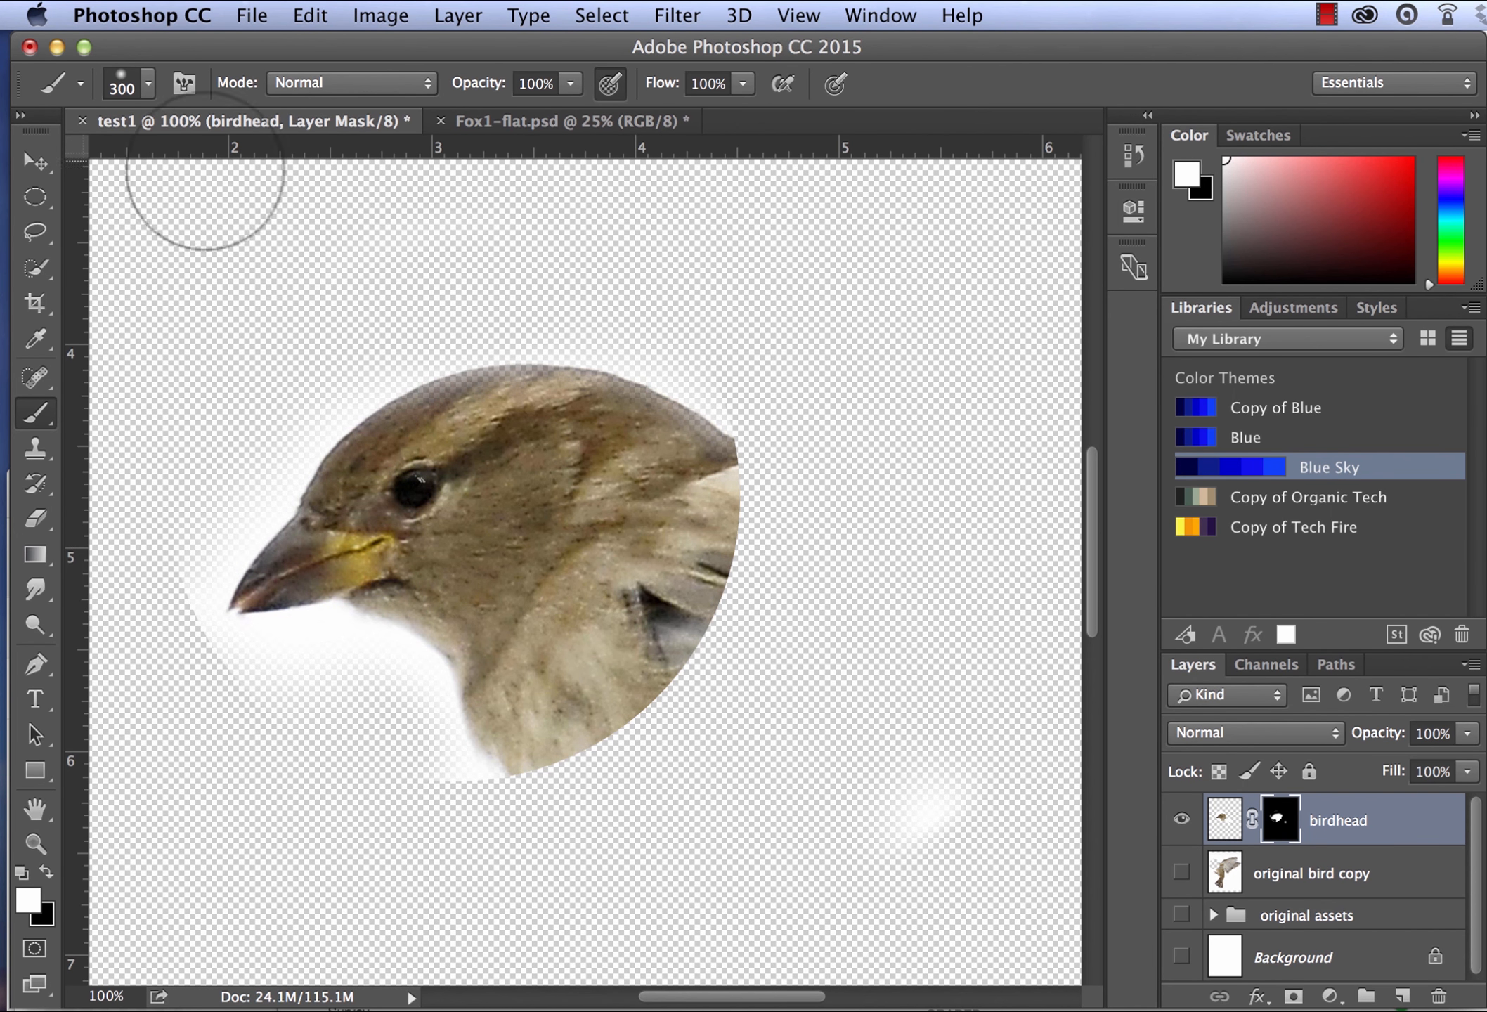
left_click(38, 237)
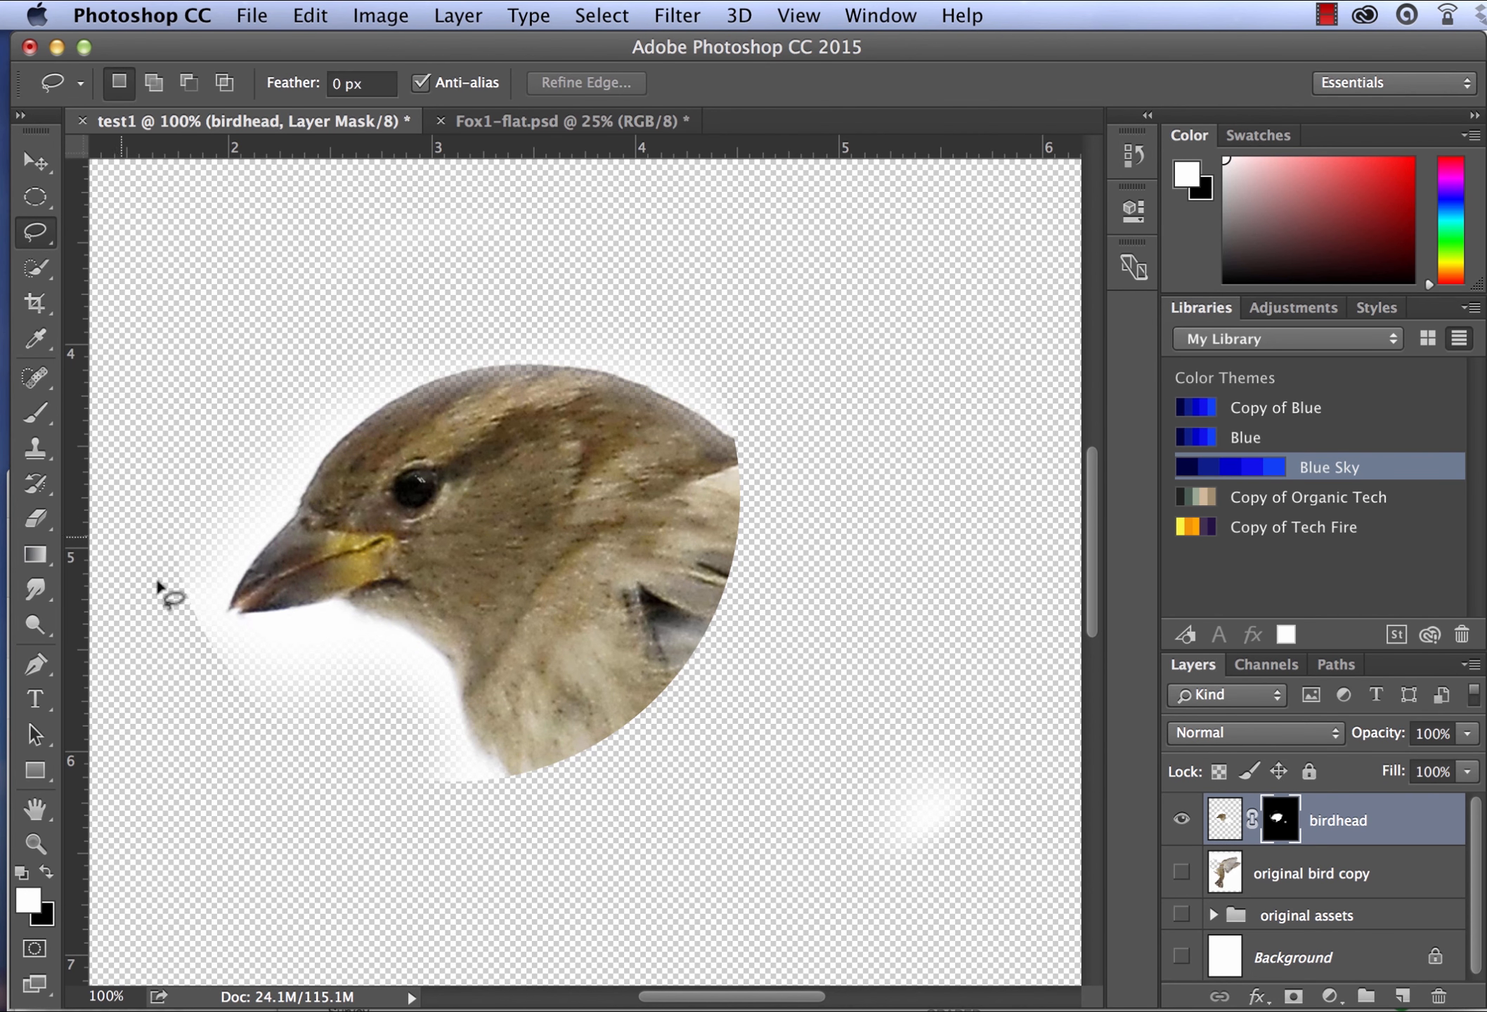
mouse_move(190, 548)
left_mouse_down()
mouse_move(230, 673)
mouse_move(176, 688)
mouse_move(137, 549)
mouse_move(156, 482)
left_mouse_up()
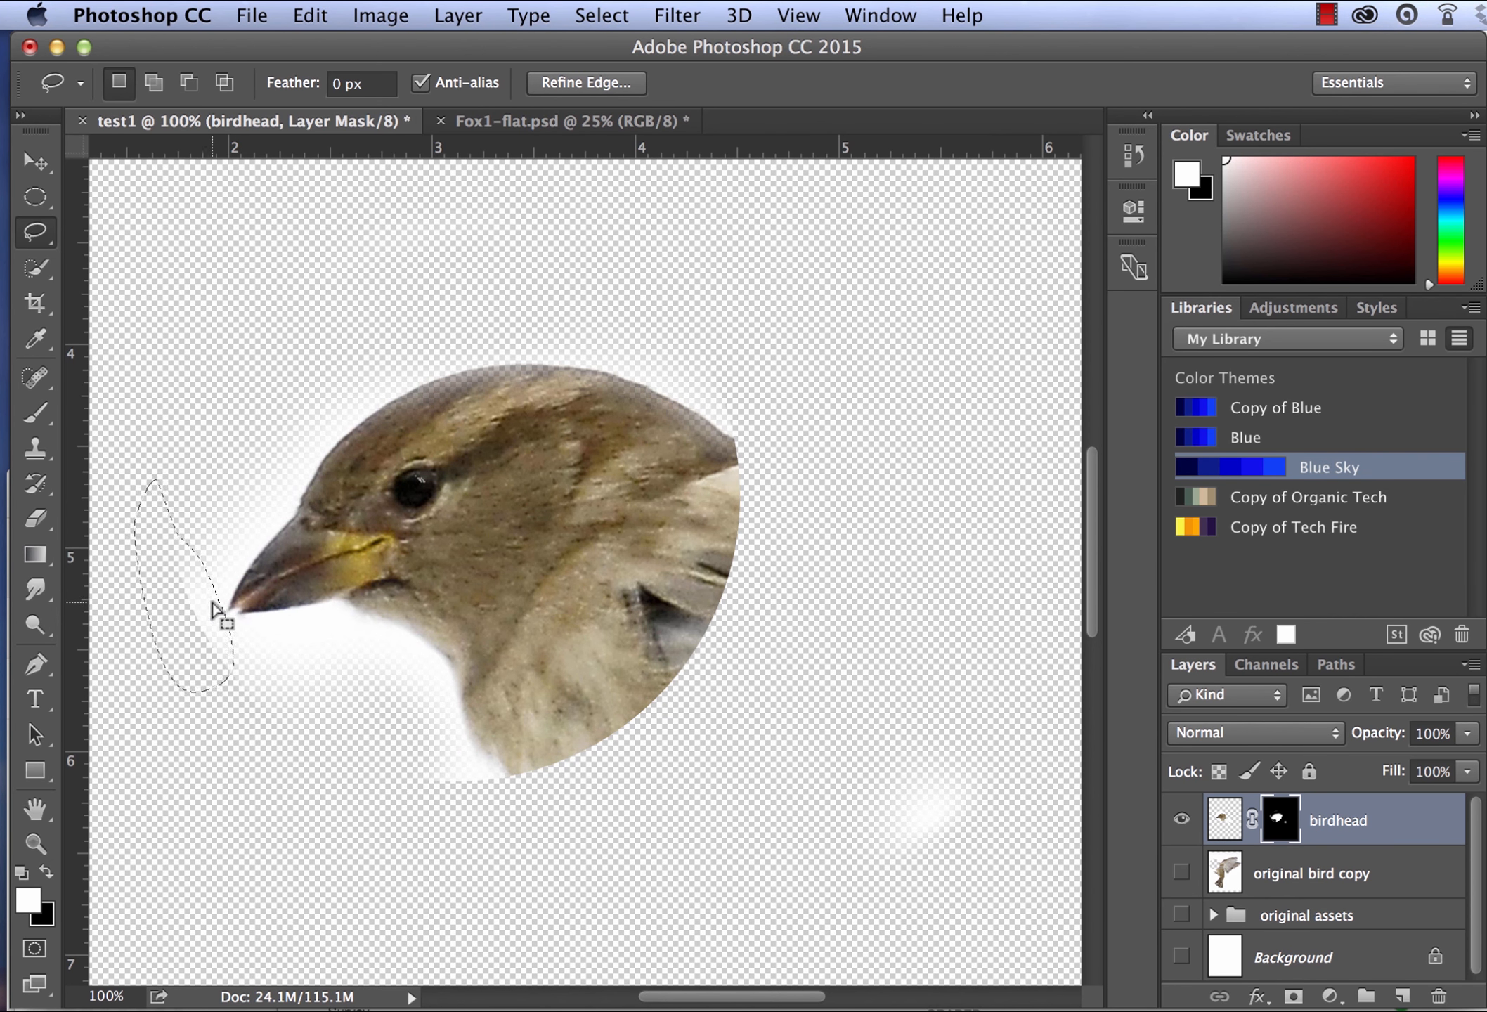
mouse_move(213, 606)
left_mouse_down()
mouse_move(369, 615)
mouse_move(246, 618)
mouse_move(234, 641)
mouse_move(167, 609)
mouse_move(239, 707)
mouse_move(163, 608)
left_mouse_up()
key("b")
key("x")
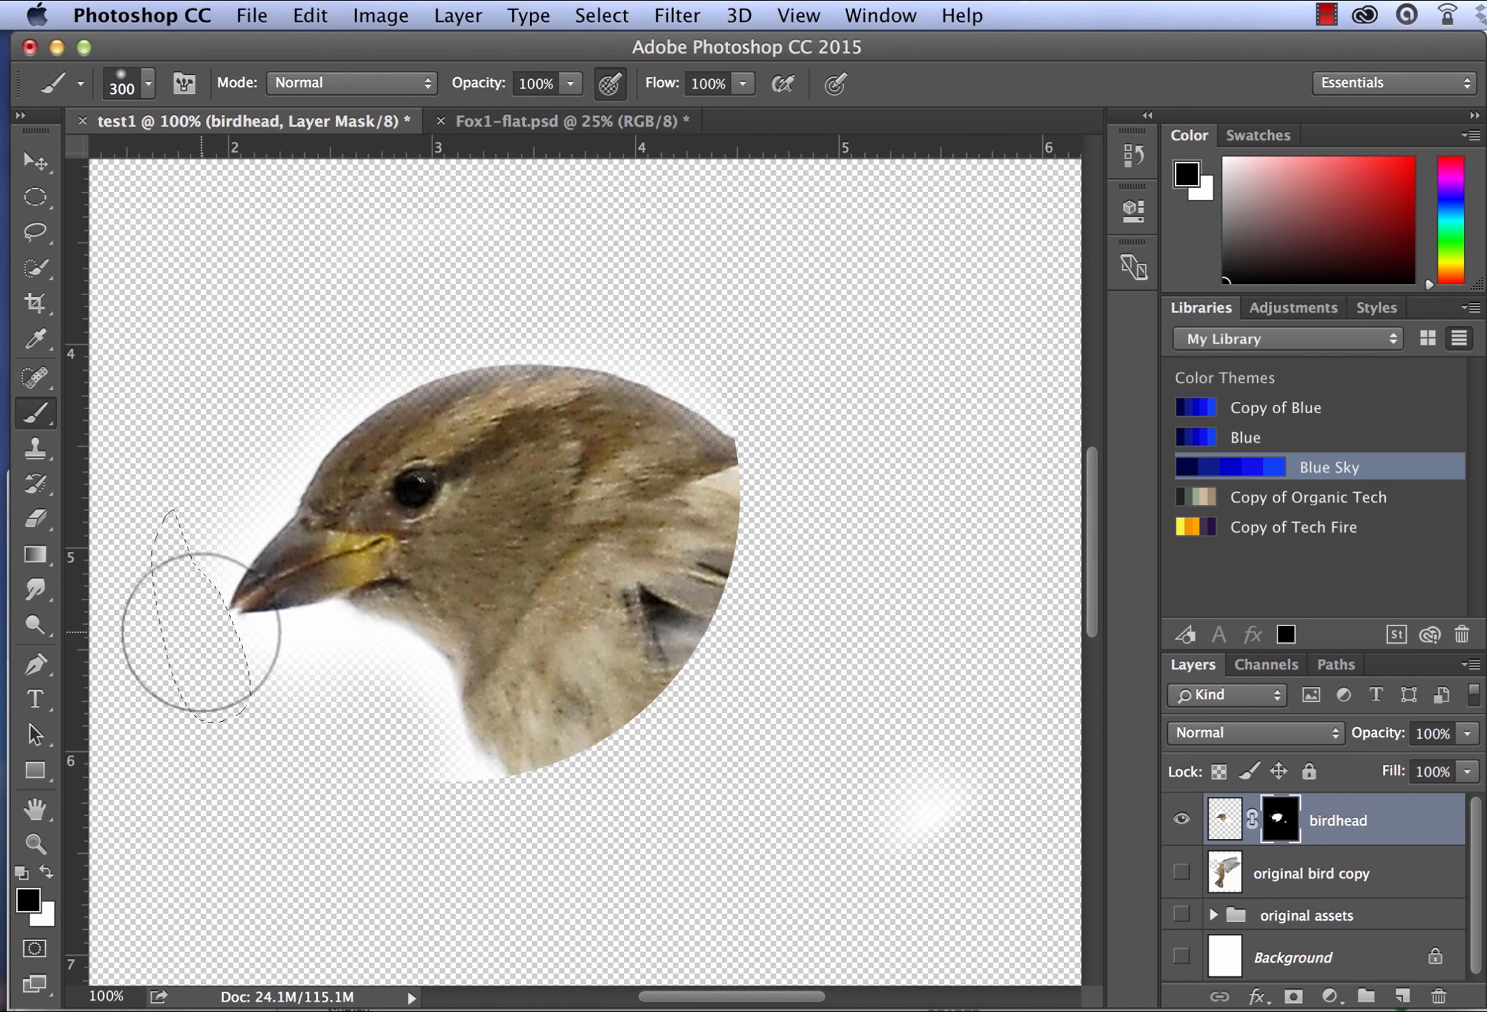
key("super+equal")
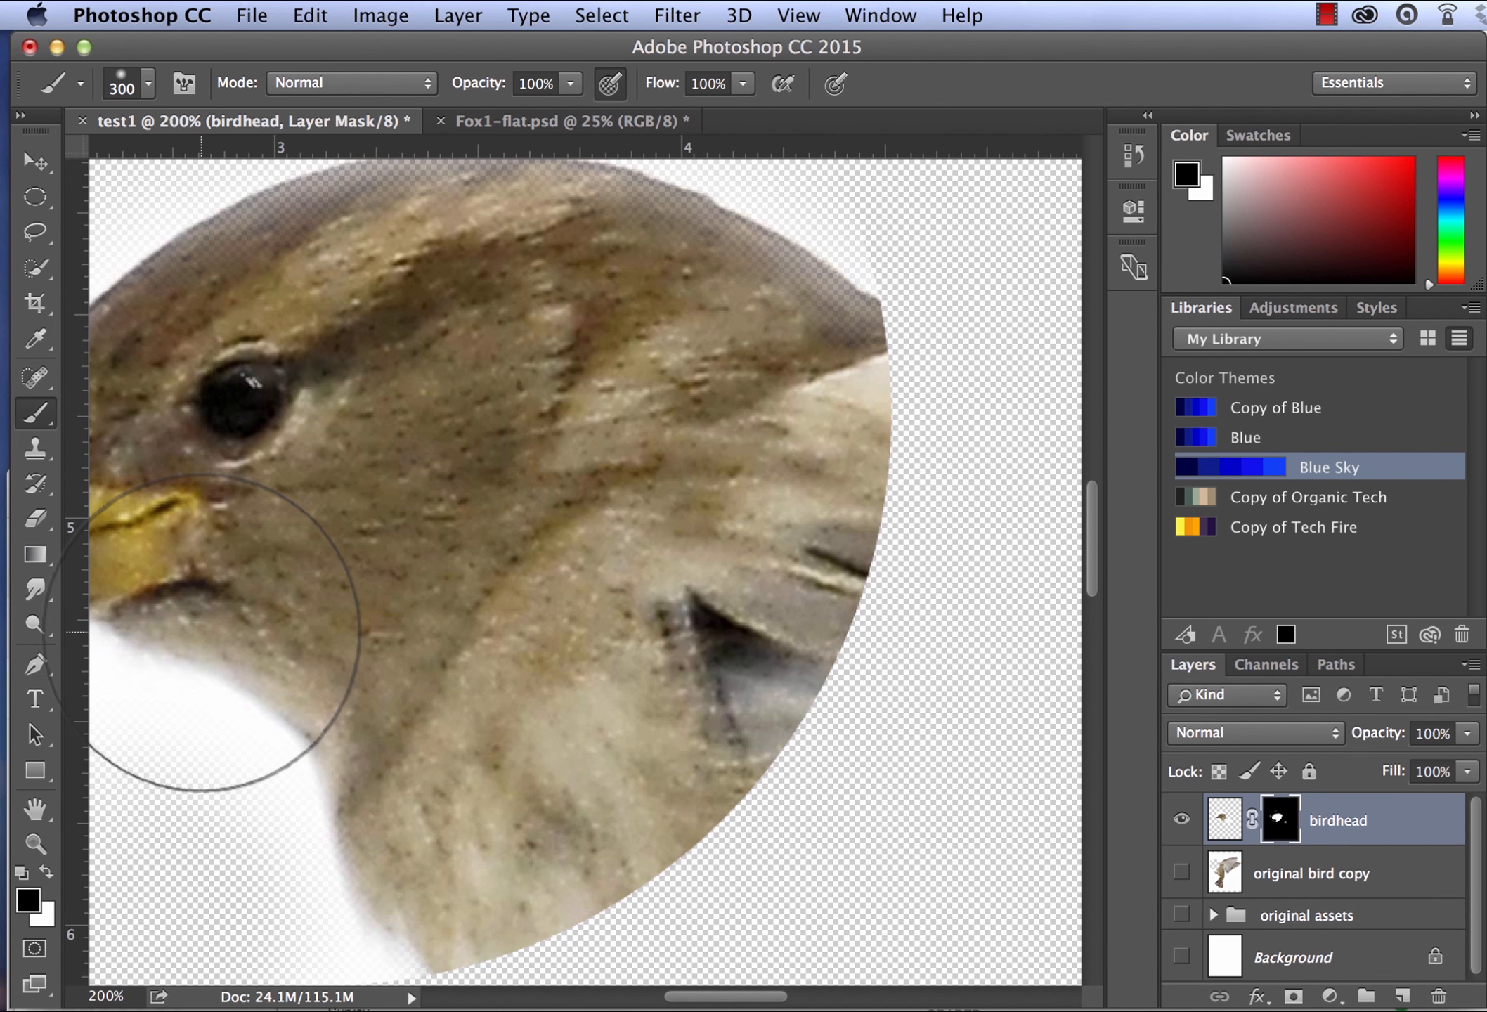
scroll(201, 632, "left", 8)
scroll(201, 631, "down", 7)
scroll(201, 632, "up", 4)
key("super+d")
- Trace a Magnetic Lasso selection along the underside of the beak and down the throat, closing it across the white area below
left_click(25, 236)
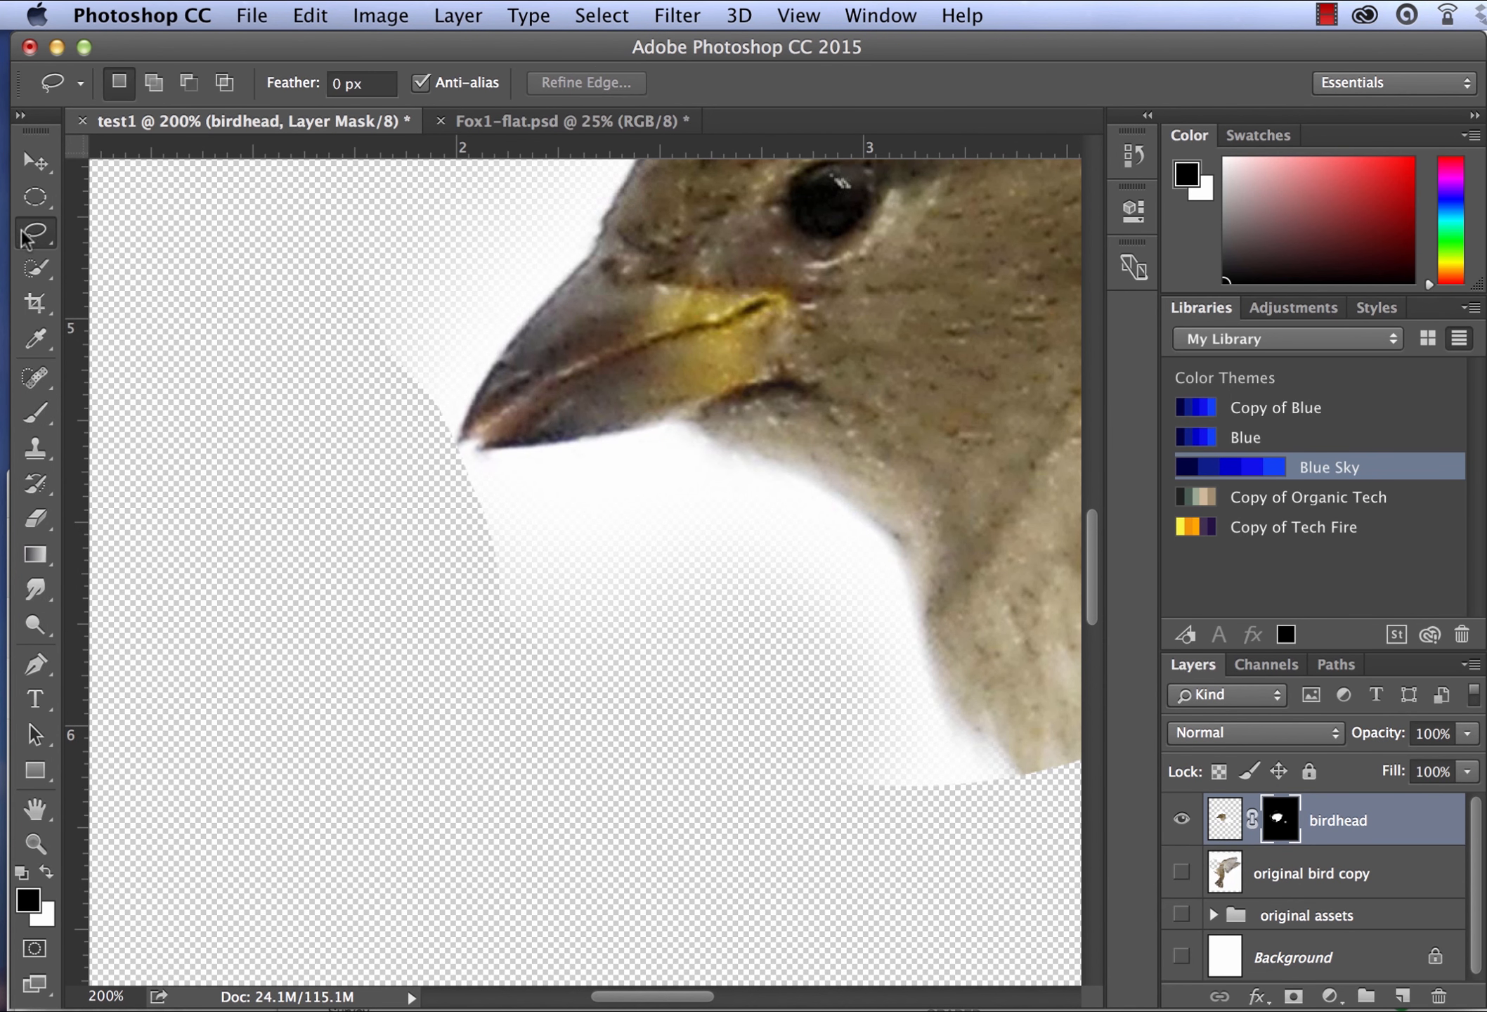
left_click_drag(30, 233, 117, 271)
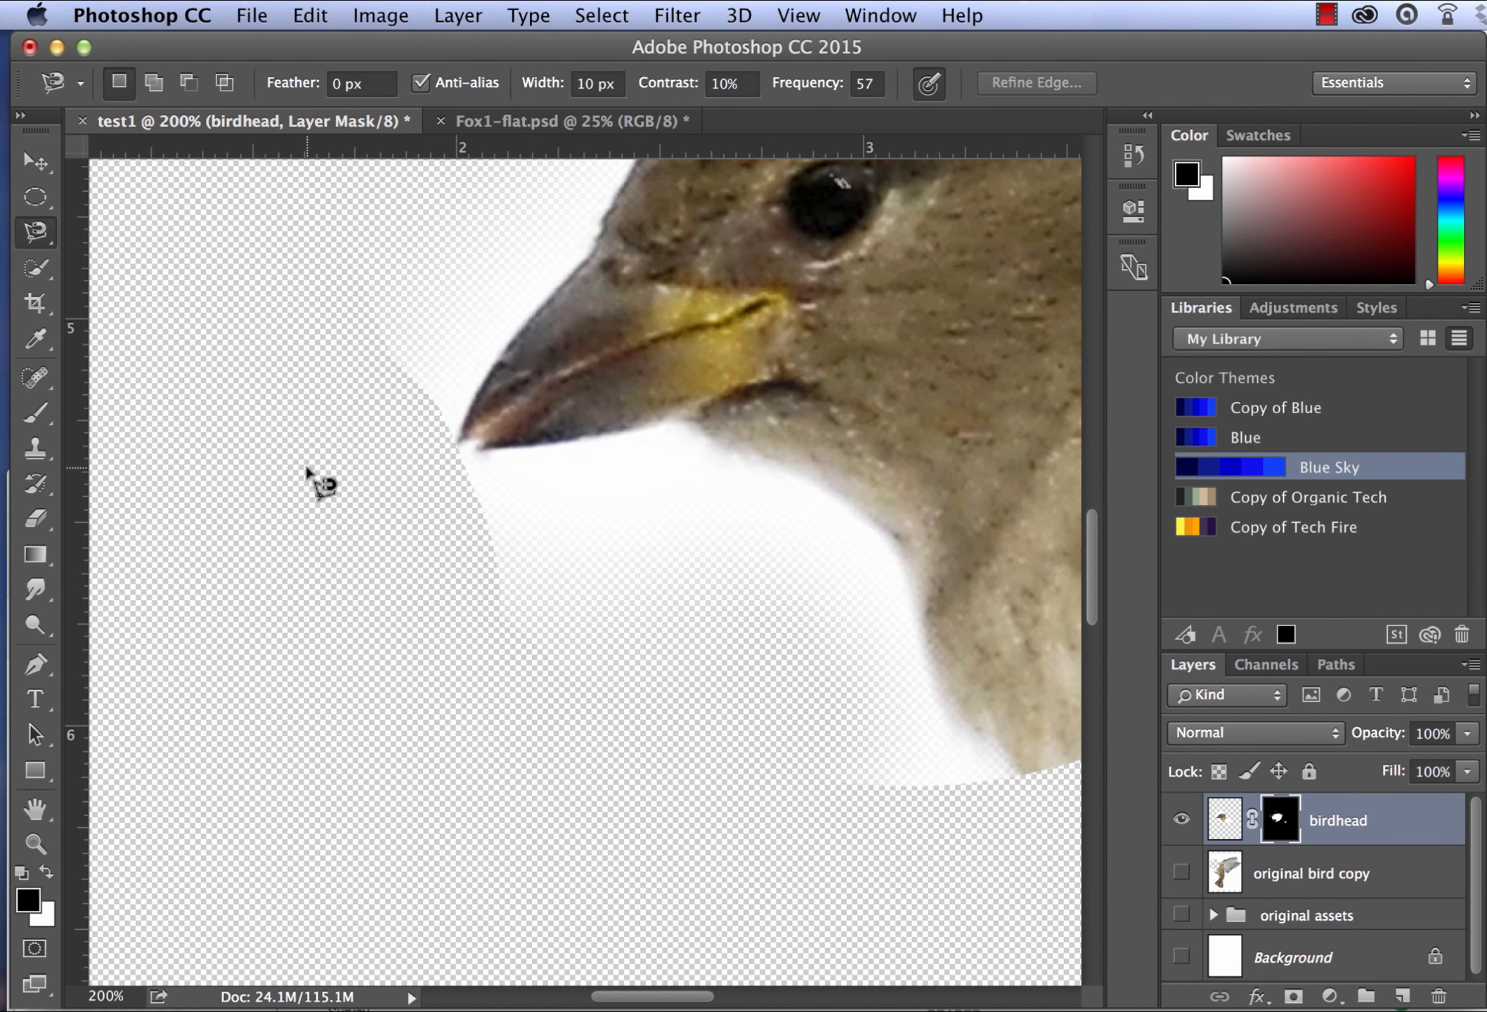
left_click(442, 453)
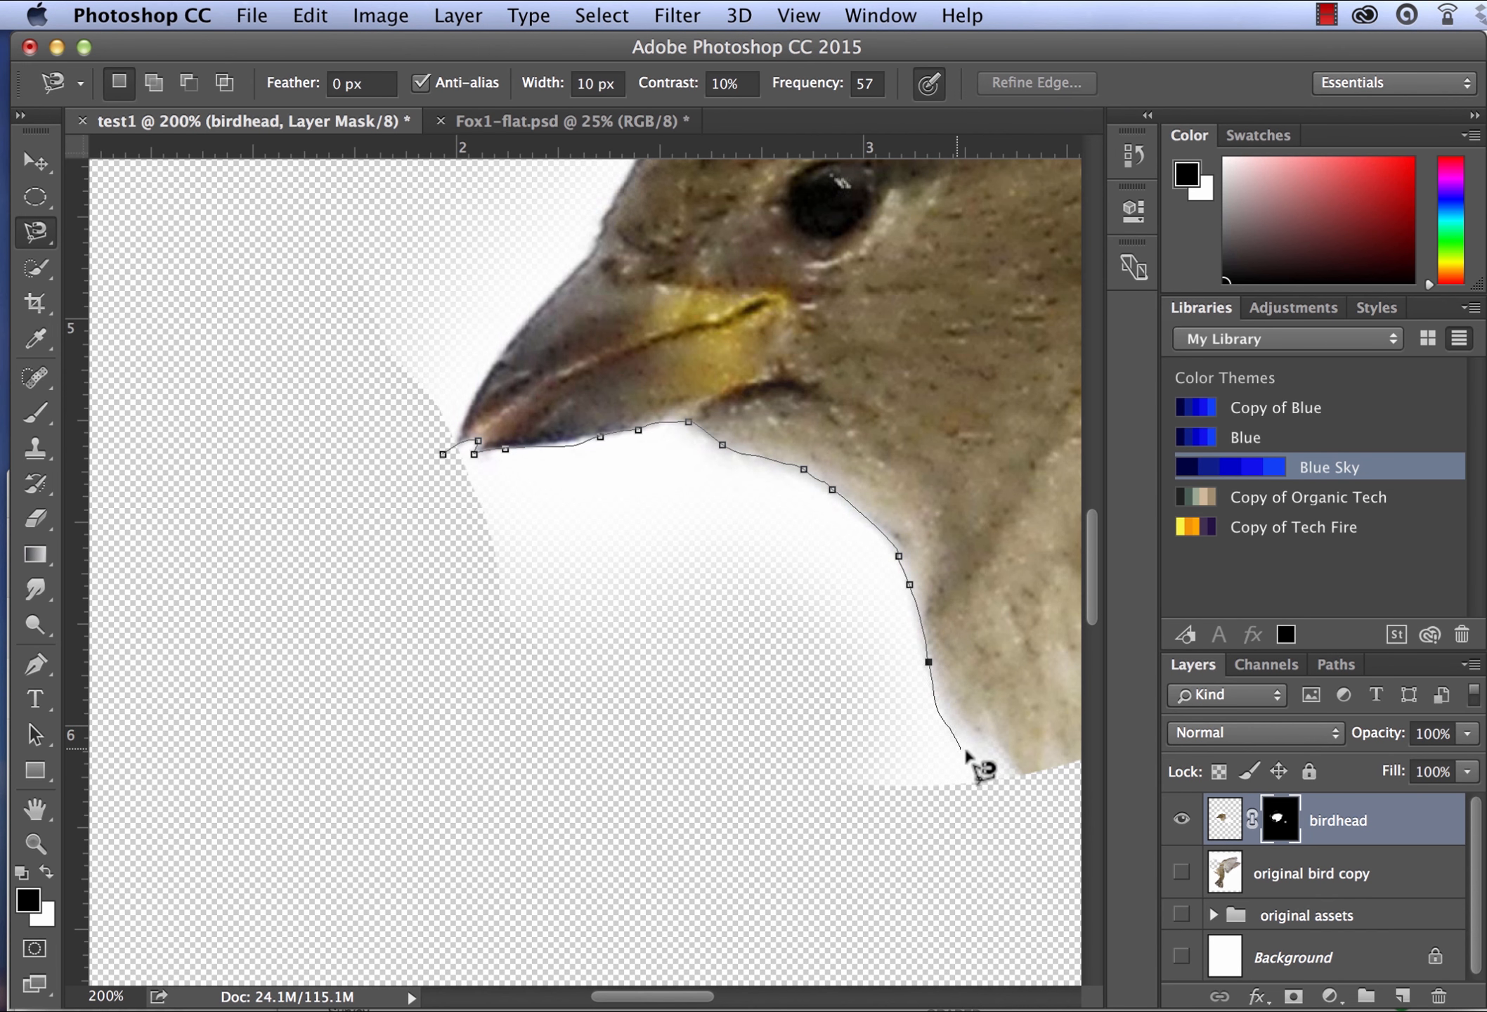
double_click(1001, 770)
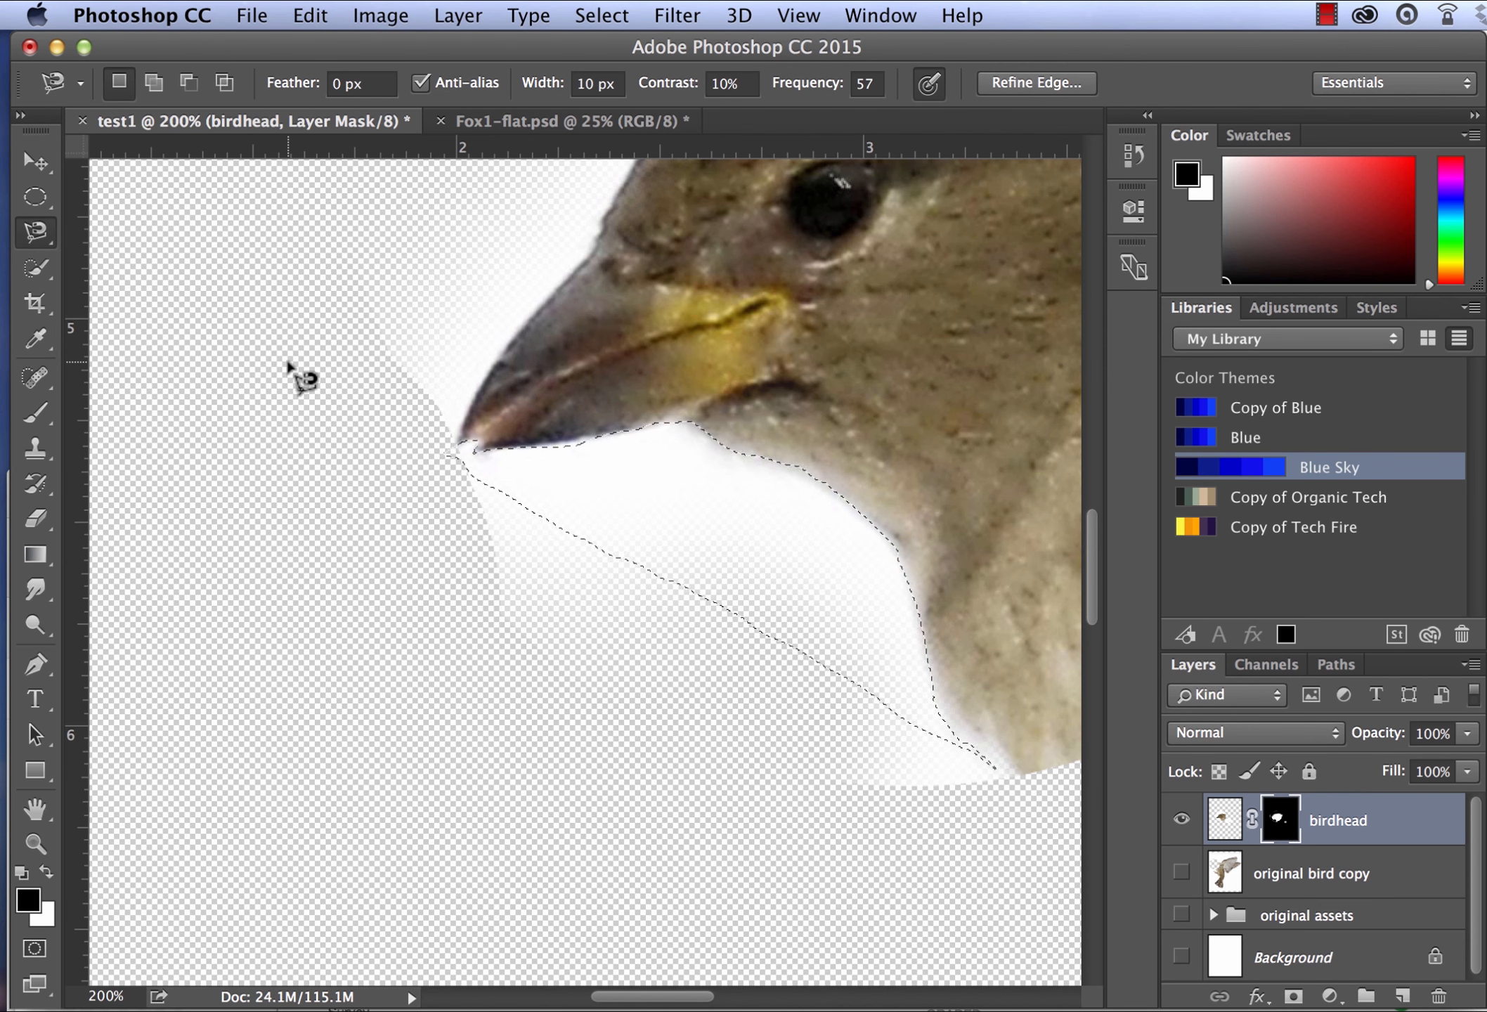
- Paint black on the birdhead mask inside the selection with the 300 px brush to hide the white beneath the beak and throat
key("b")
key("x")
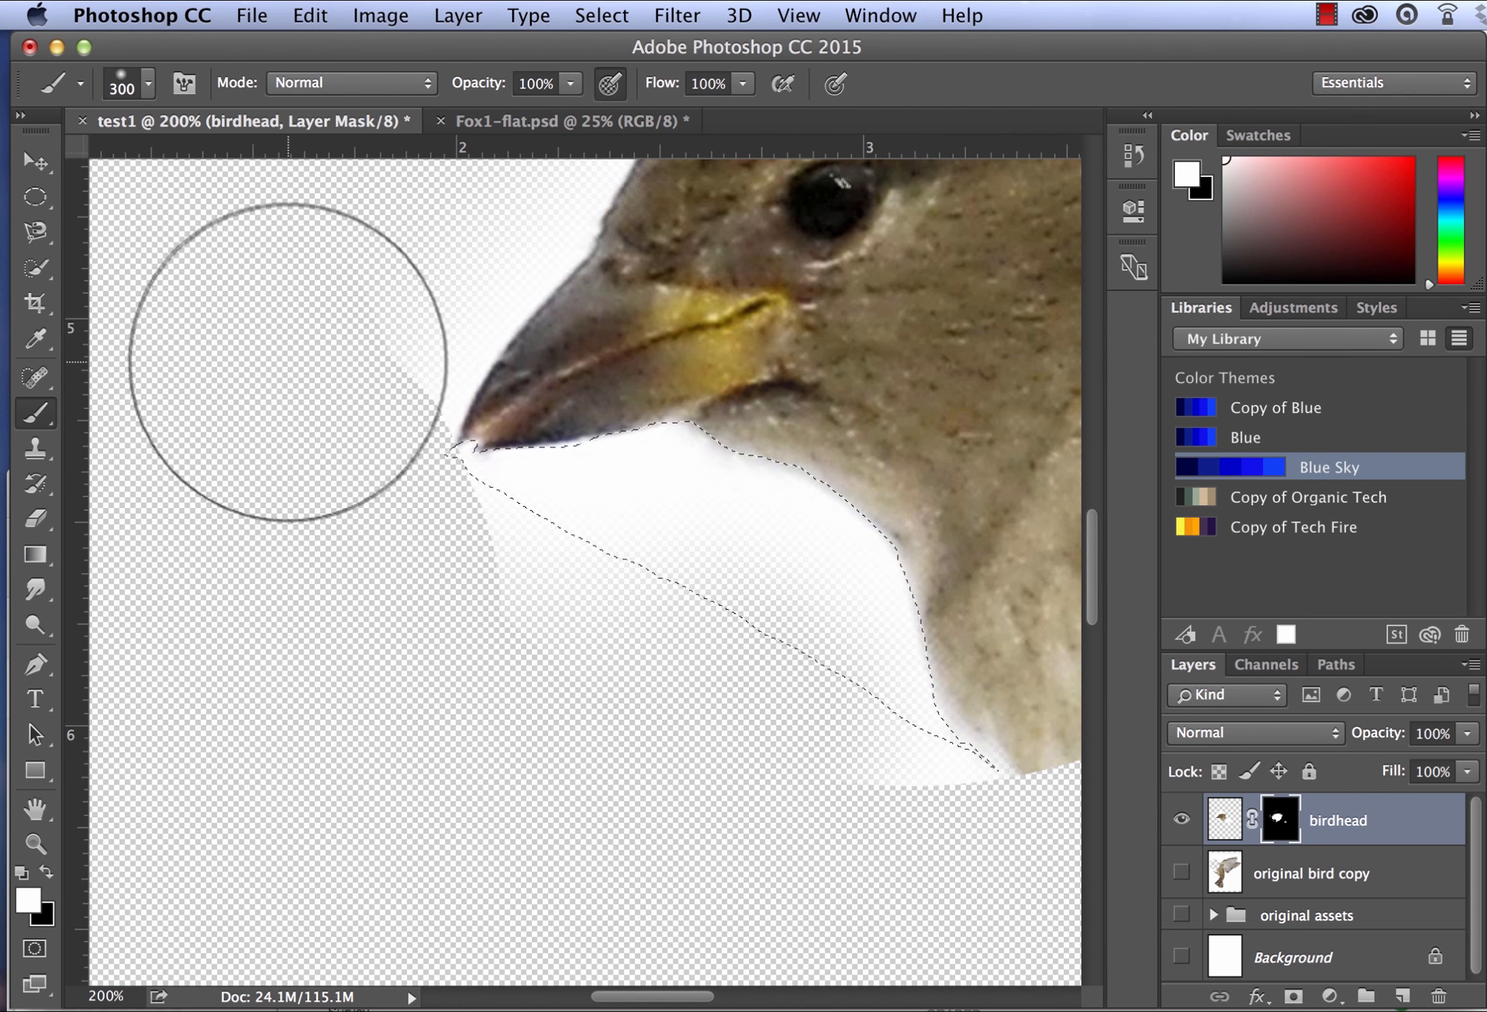
key("x")
mouse_move(555, 497)
left_mouse_down()
mouse_move(590, 510)
mouse_move(532, 426)
mouse_move(864, 836)
mouse_move(605, 532)
mouse_move(570, 587)
left_mouse_up()
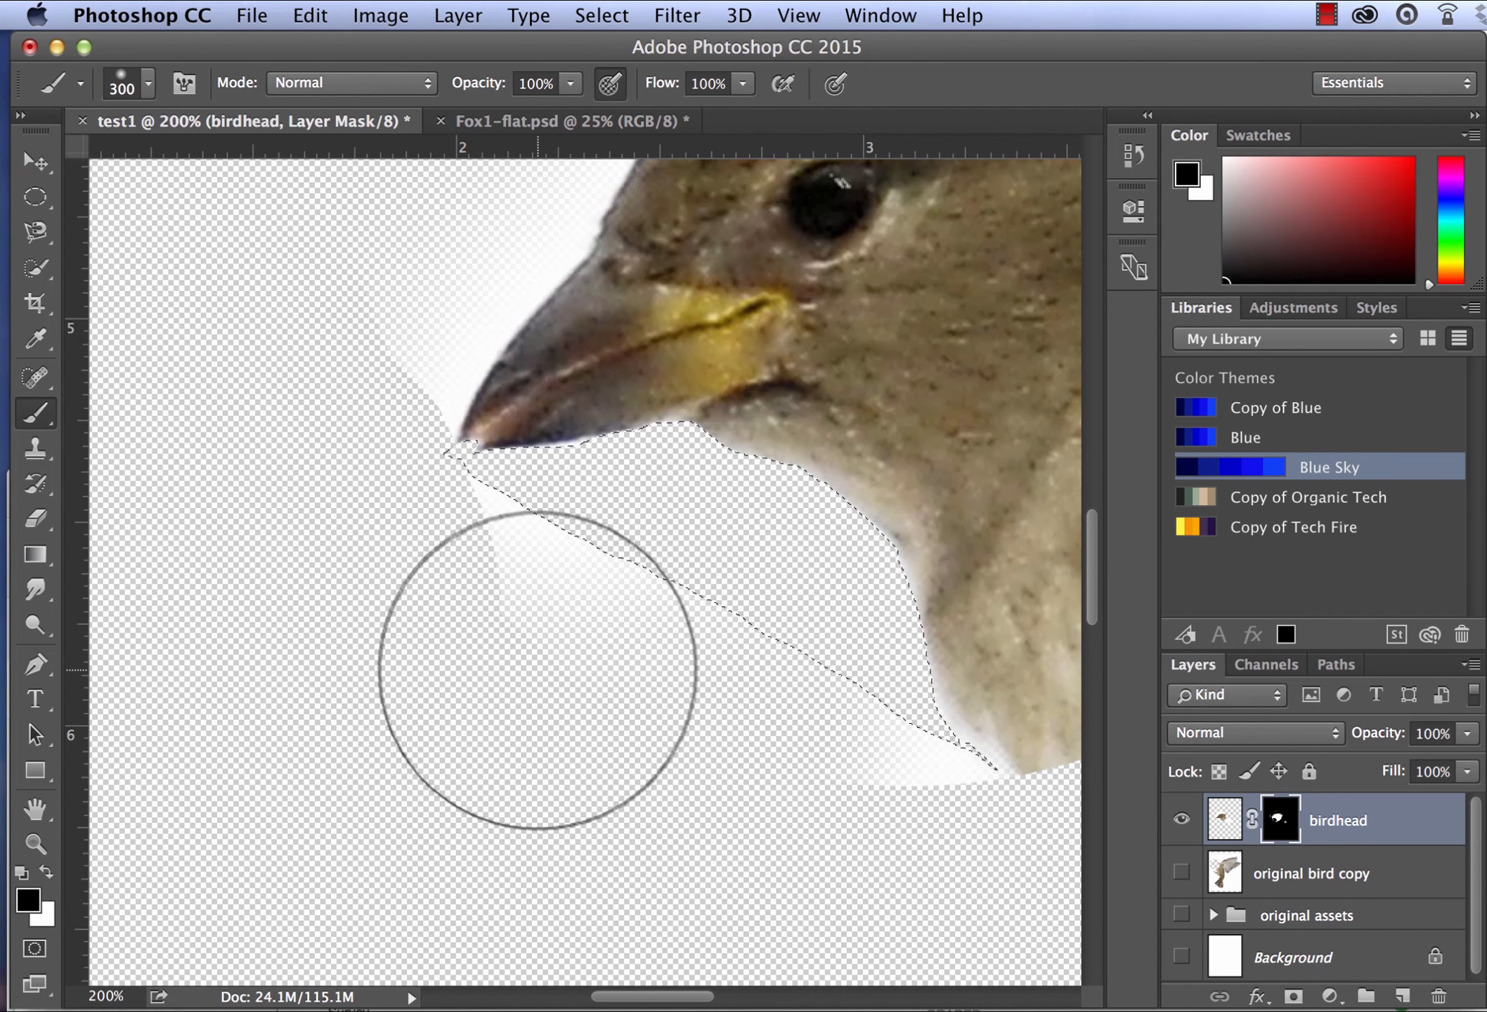
- Deselect and paint black with 300 px and 100 px brushes to hide the remaining white below the beak and beside the throat
key("super+d")
left_click_drag(480, 624, 555, 674)
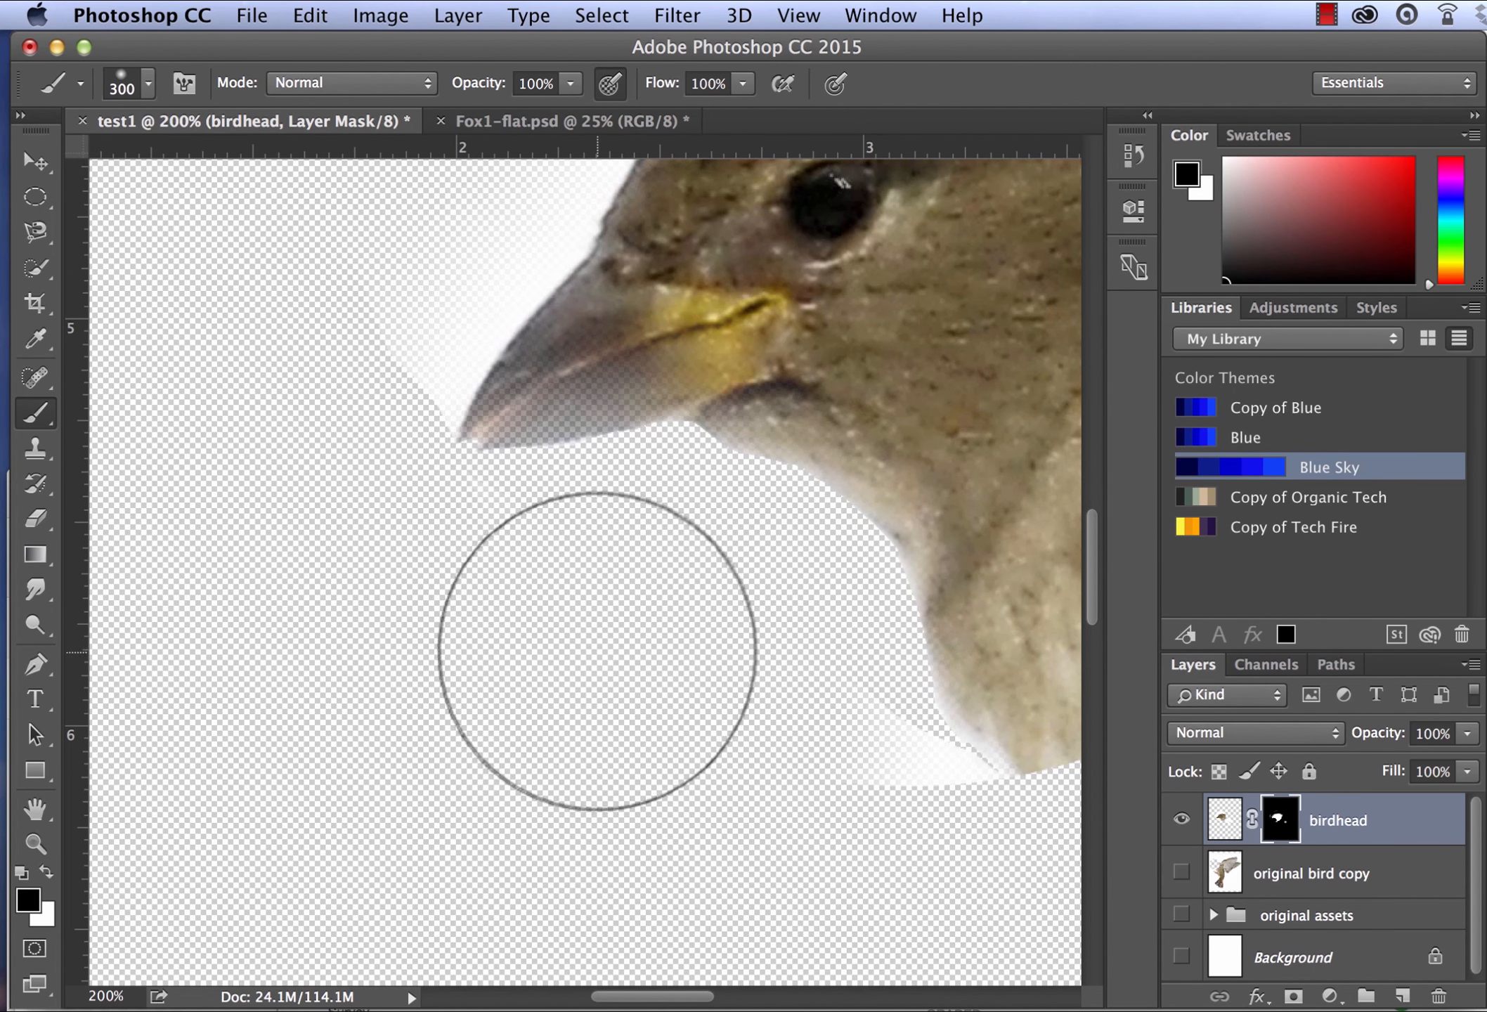
key("bracketleft")
key("bracketleft")
key("bracketleft")
key("bracketleft")
key("bracketleft")
key("bracketleft")
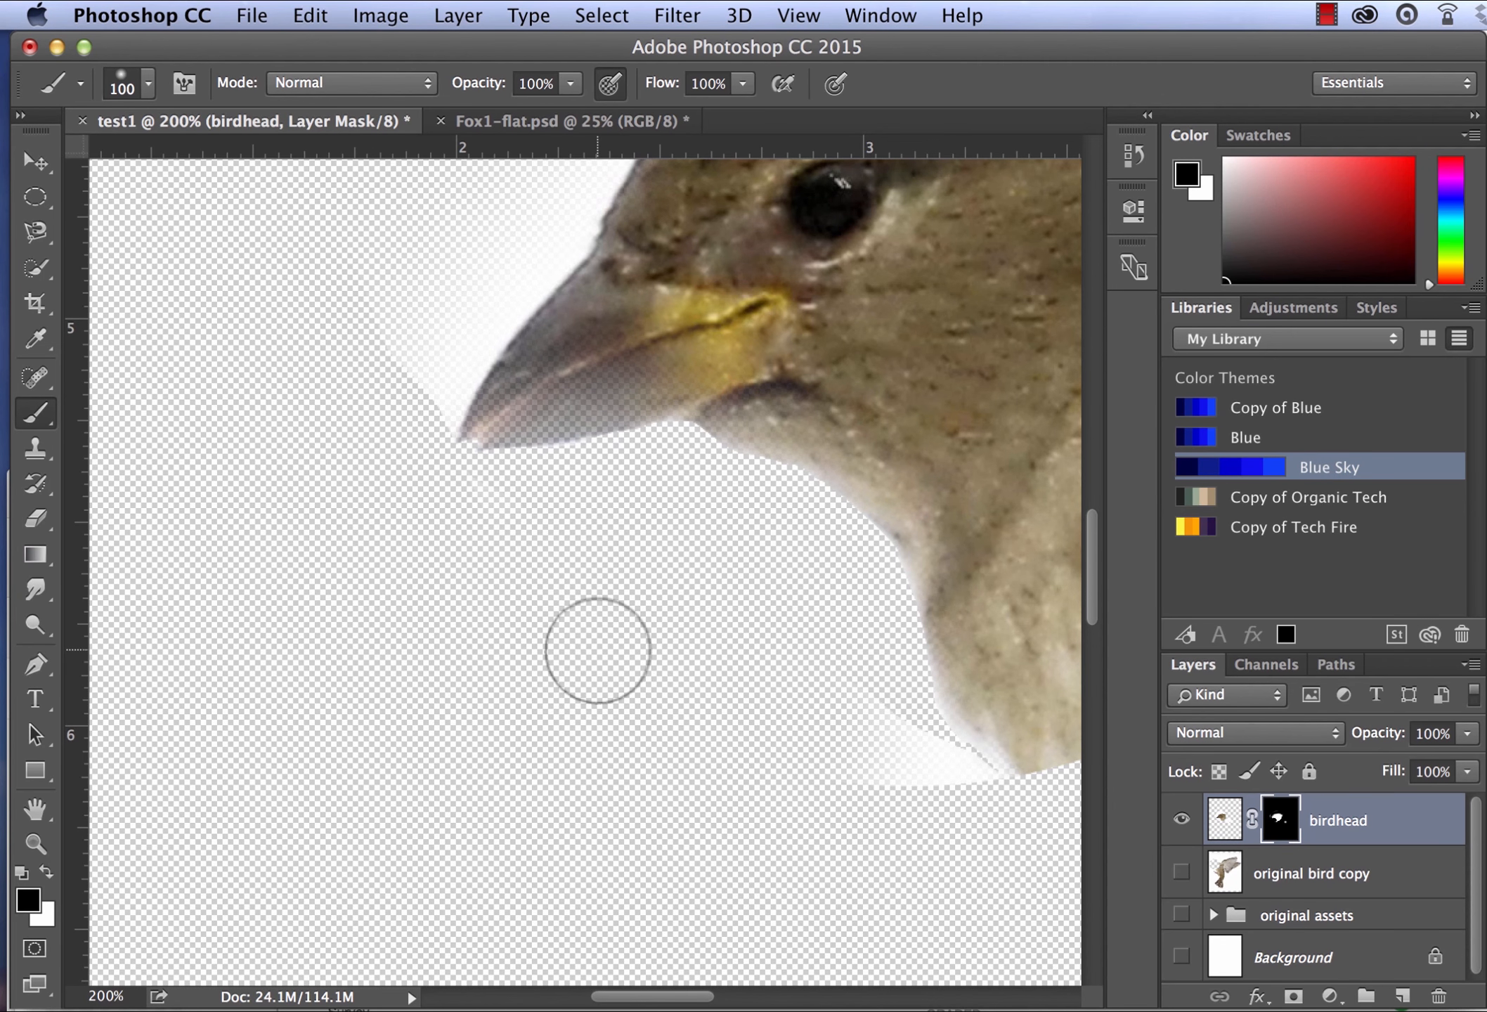
left_click_drag(870, 745, 784, 763)
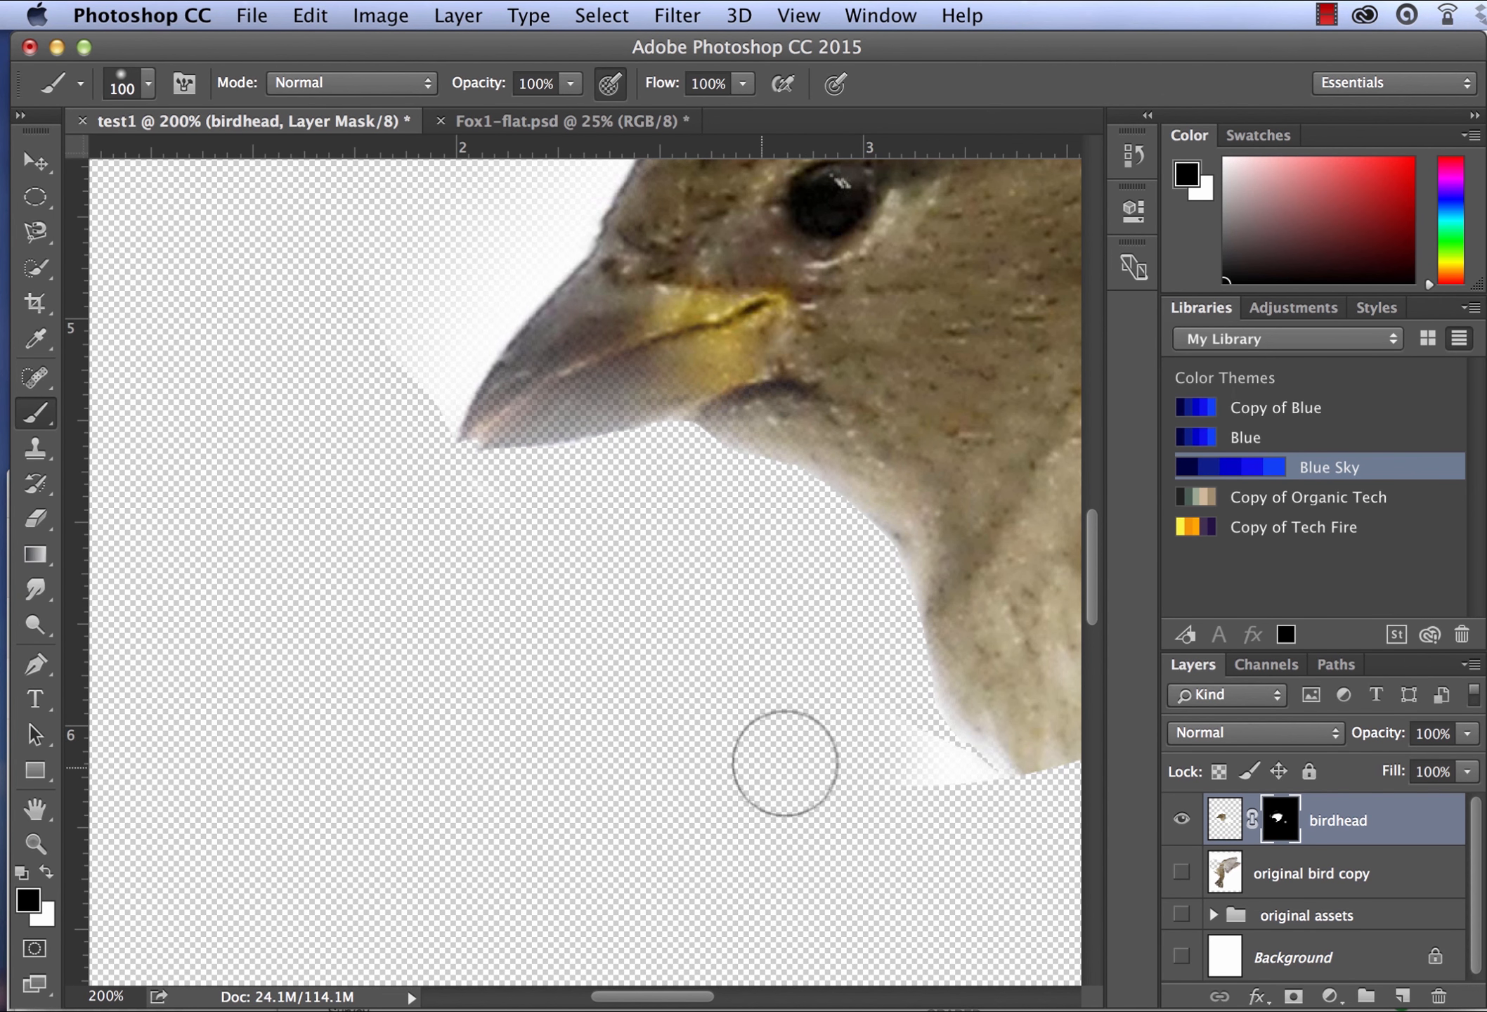
mouse_move(908, 815)
left_mouse_down()
mouse_move(964, 839)
mouse_move(906, 770)
left_mouse_up()
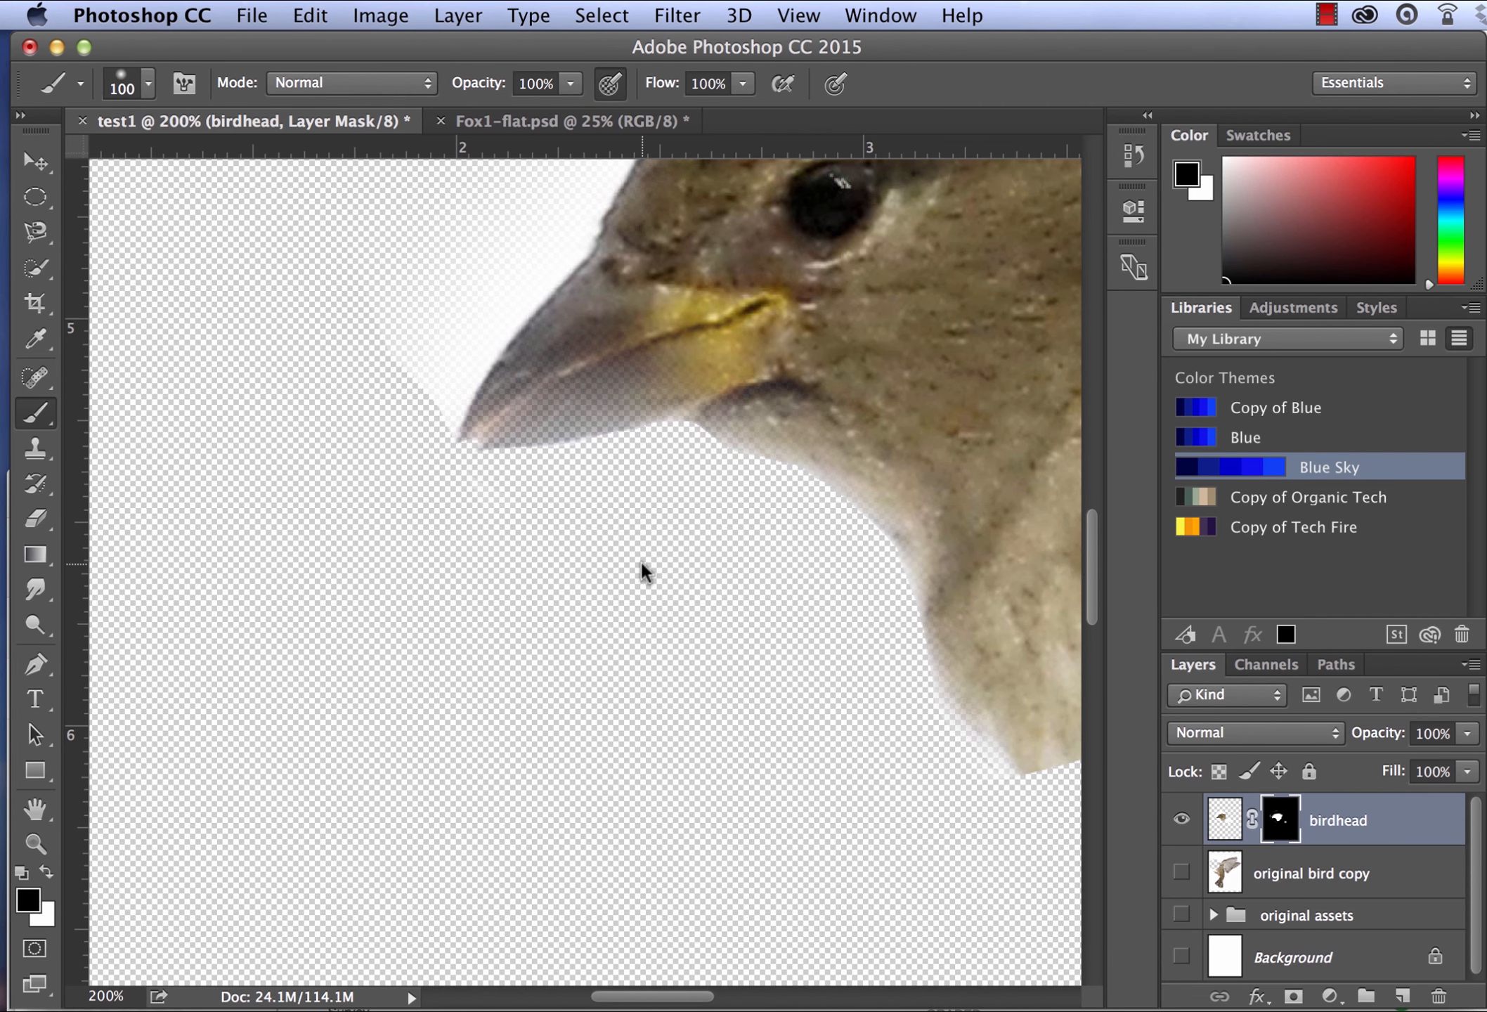
- Paint white on the birdhead mask, reducing the brush to 50 px, to restore the lower part of the beak
key("x")
mouse_move(582, 408)
left_mouse_down()
mouse_move(701, 362)
mouse_move(522, 408)
left_mouse_up()
key("bracketleft")
key("bracketleft")
mouse_move(513, 421)
left_mouse_down()
mouse_move(455, 424)
mouse_move(552, 379)
left_mouse_up()
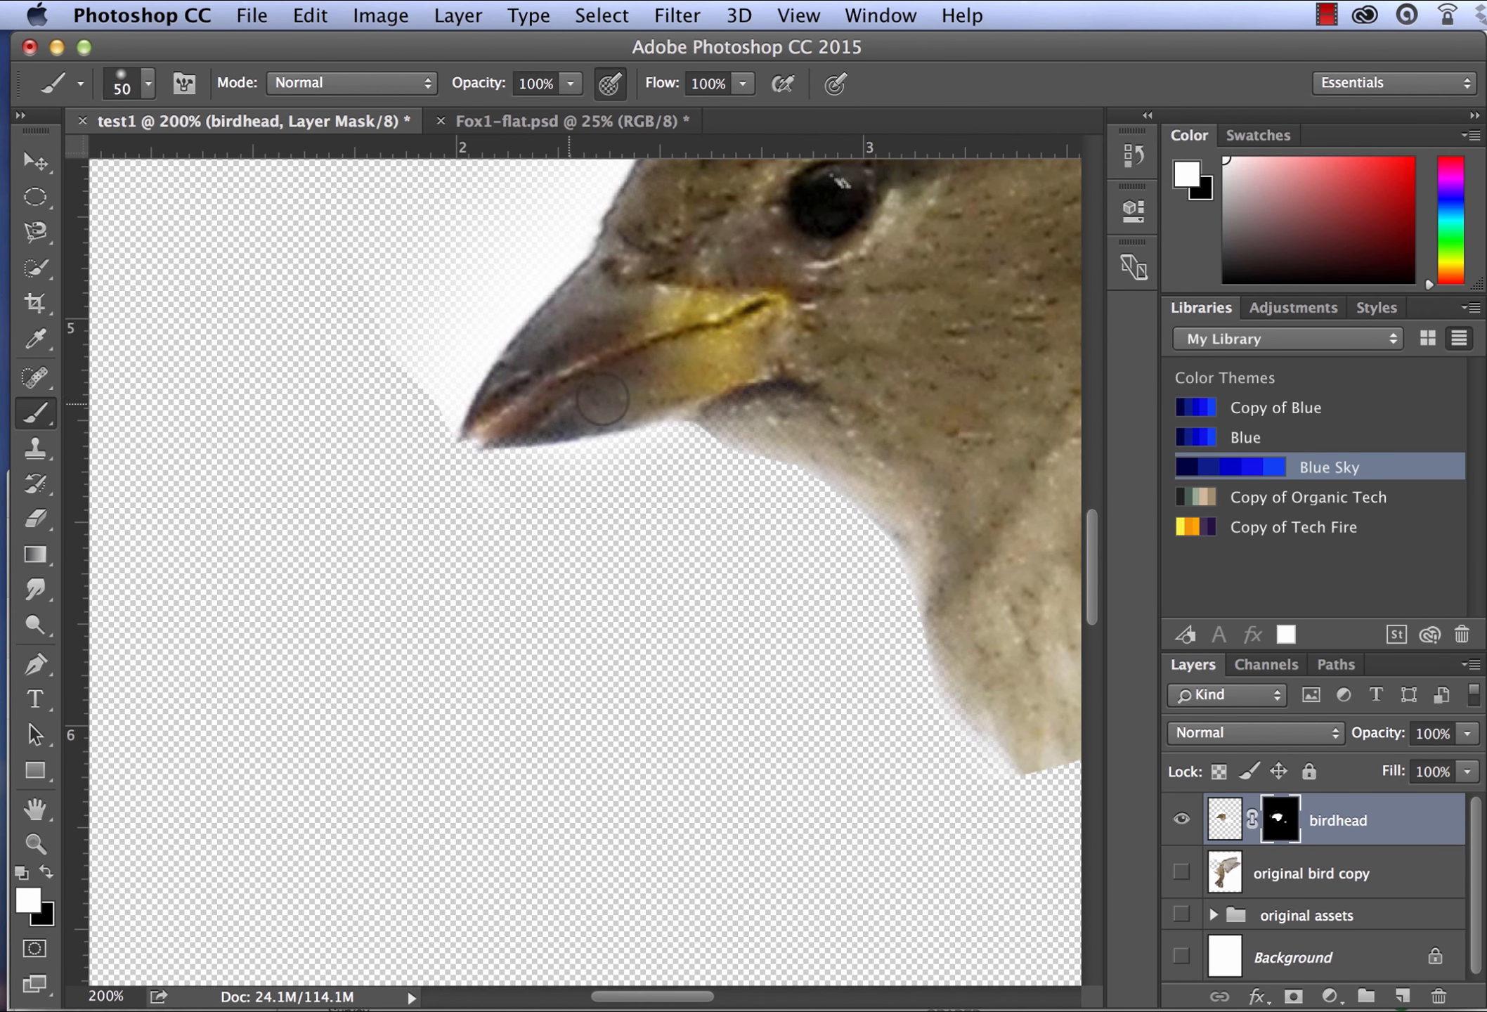
- Paint black on the mask with the 50 px brush to hide the white in front of the beak and along the forehead
scroll(498, 378, "up", 8)
scroll(498, 378, "right", 3)
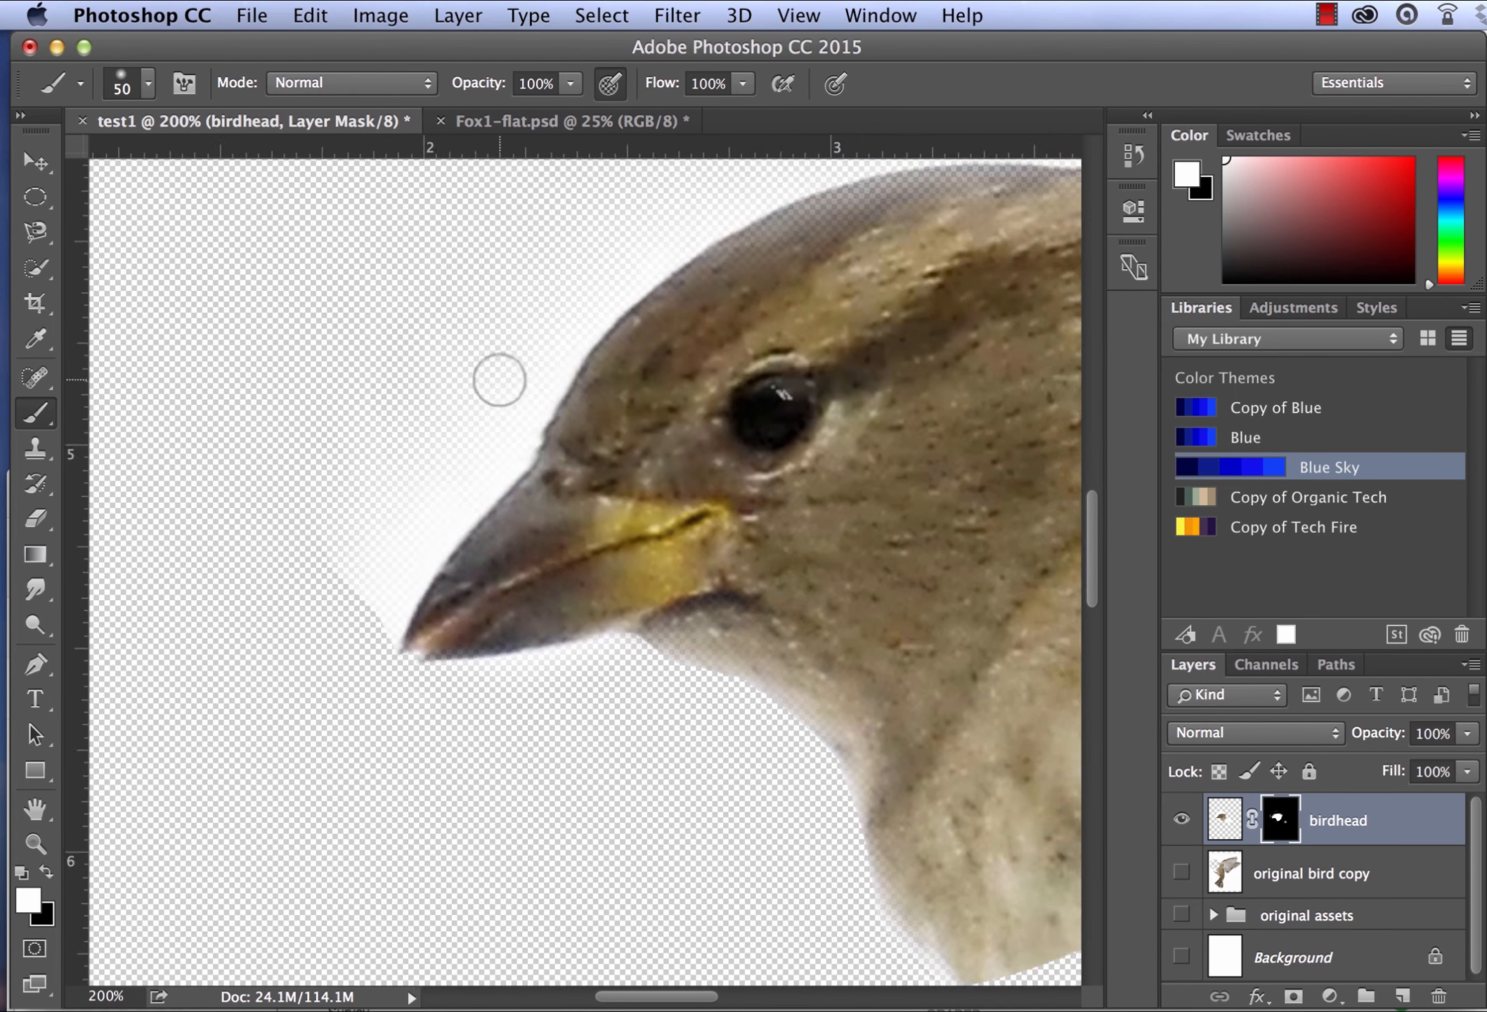
key("x")
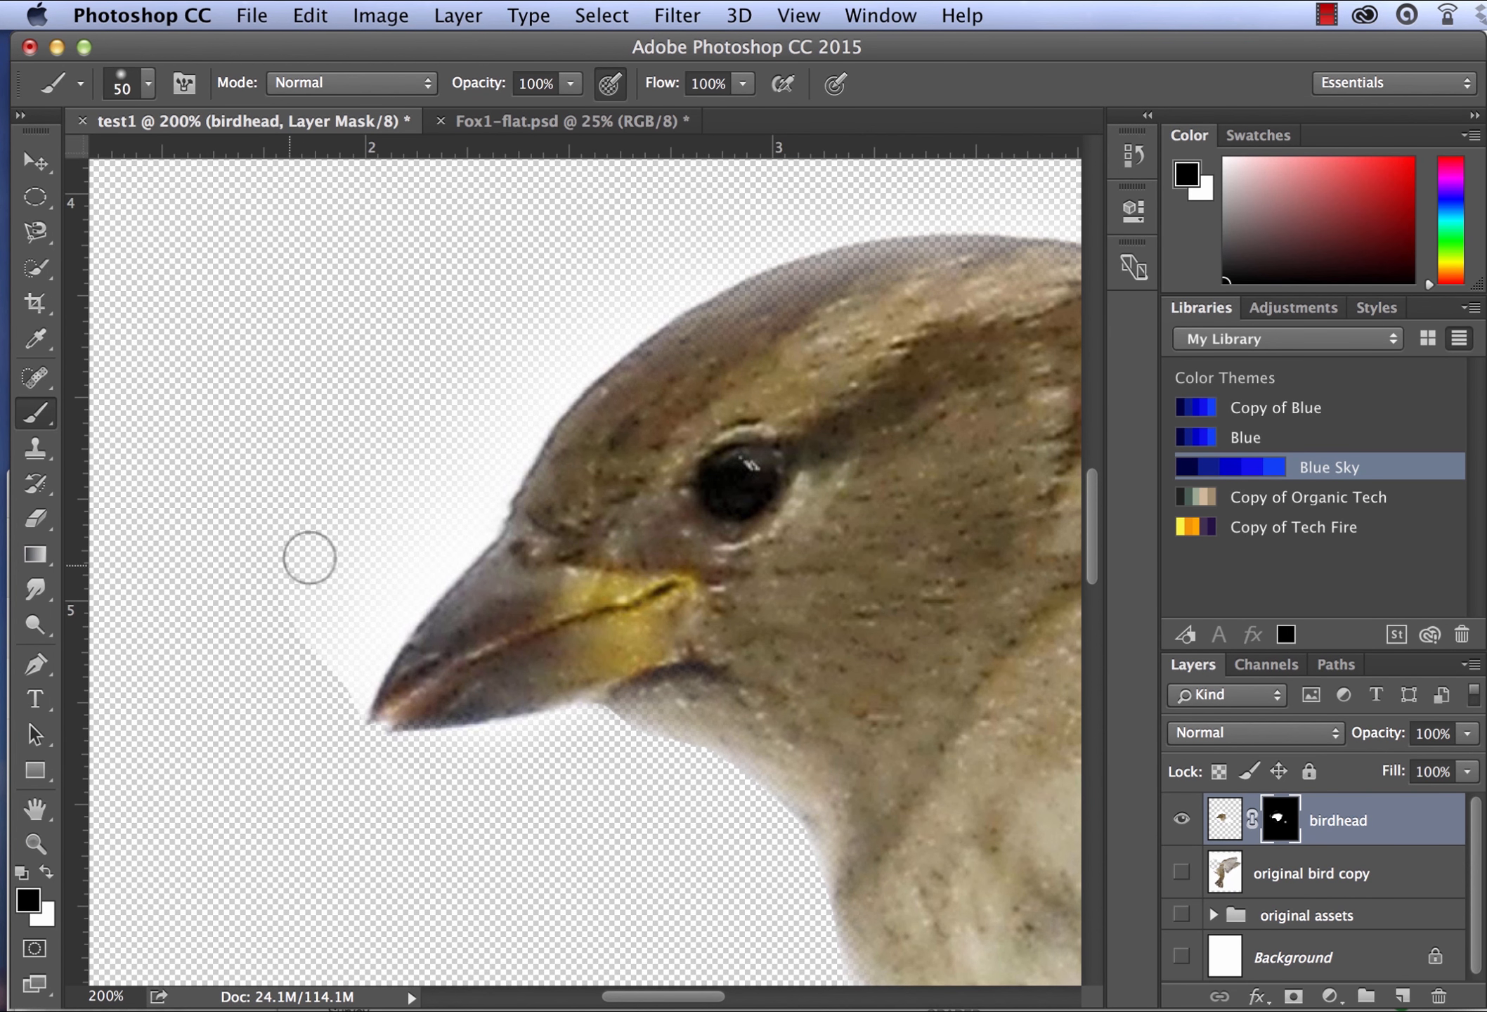
mouse_move(296, 674)
left_mouse_down()
mouse_move(335, 641)
mouse_move(334, 704)
mouse_move(445, 508)
mouse_move(425, 528)
mouse_move(368, 617)
mouse_move(498, 453)
mouse_move(372, 611)
mouse_move(339, 607)
mouse_move(547, 321)
left_mouse_up()
left_click_drag(1007, 371, 684, 552)
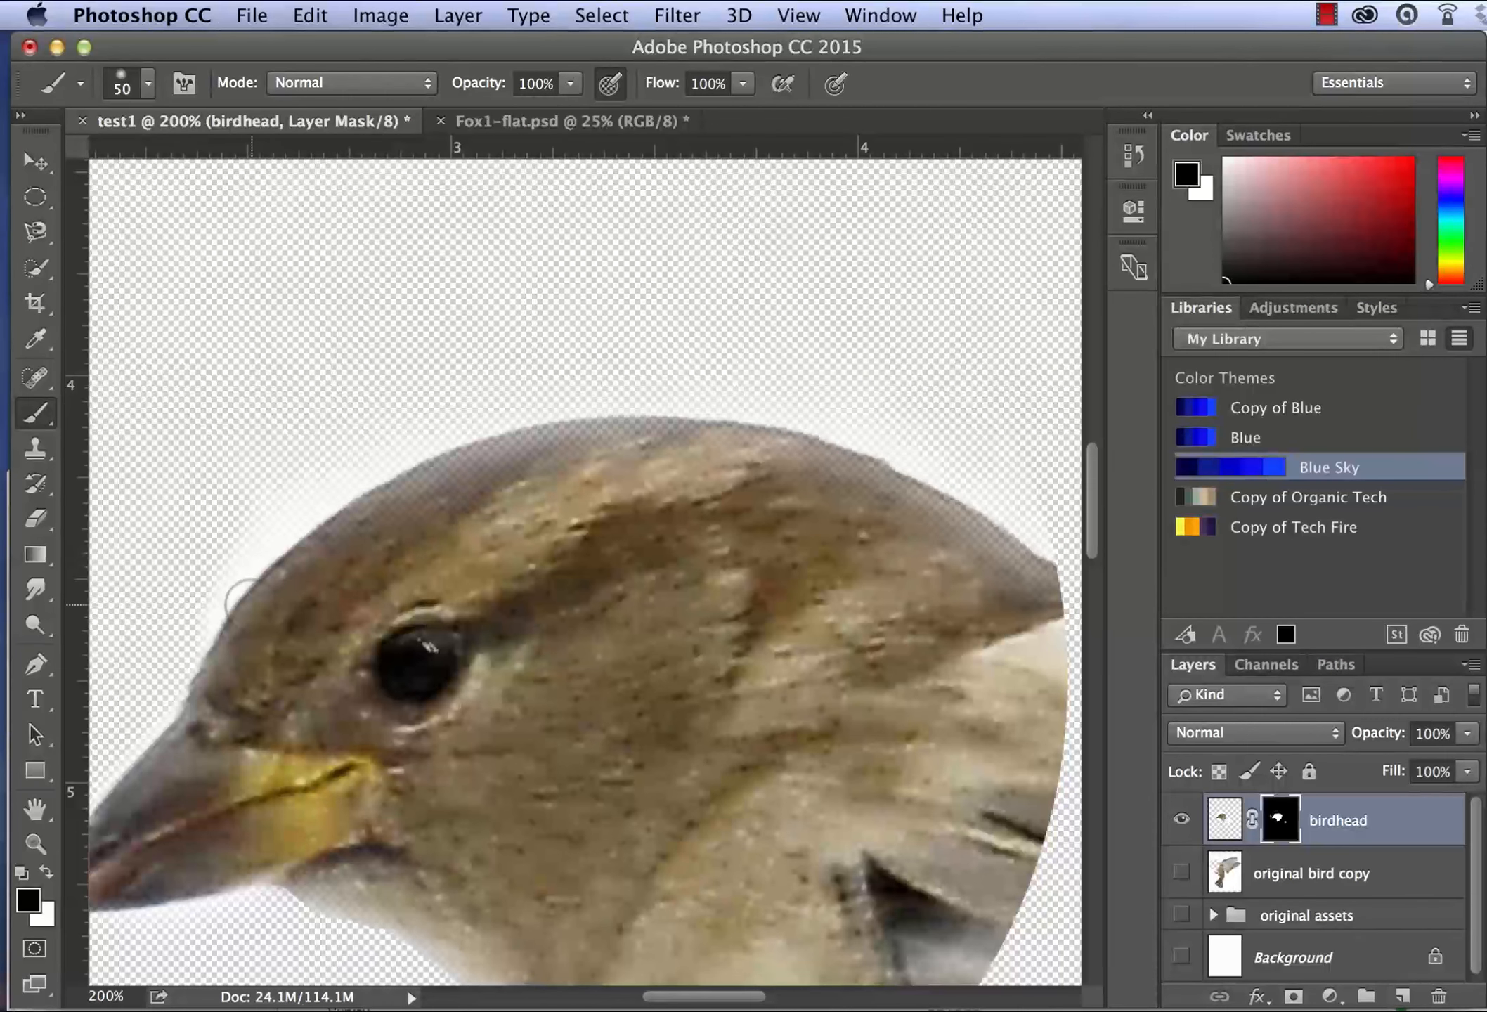
mouse_move(189, 601)
left_mouse_down()
mouse_move(238, 538)
mouse_move(362, 452)
left_mouse_up()
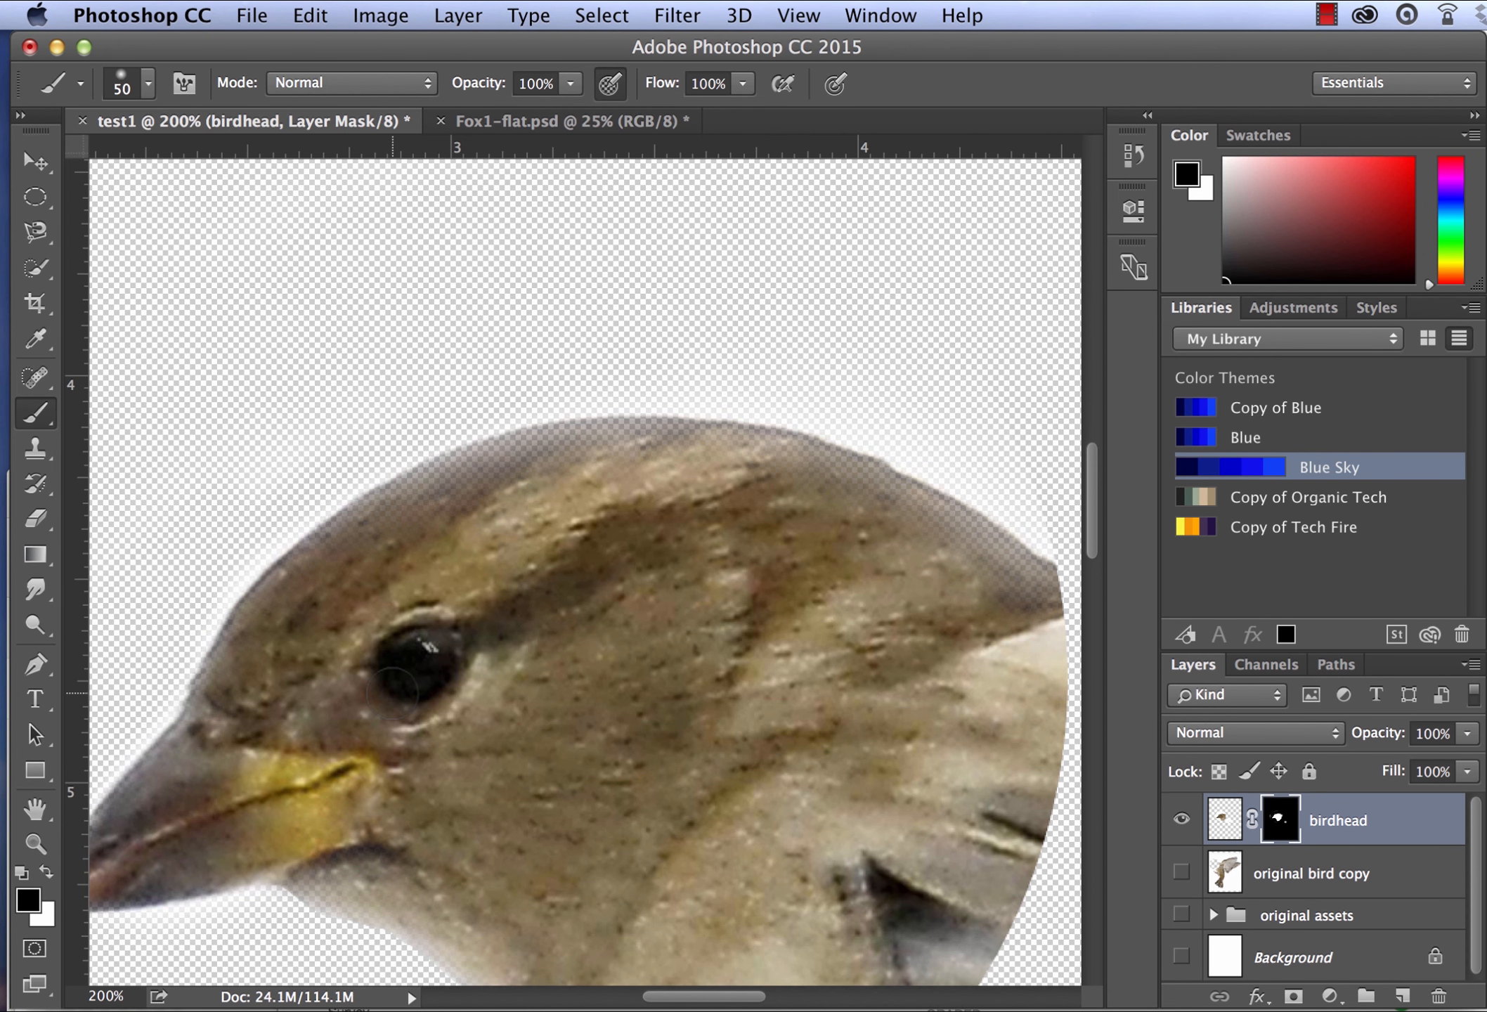
scroll(394, 703, "down", 5)
scroll(391, 694, "up", 3)
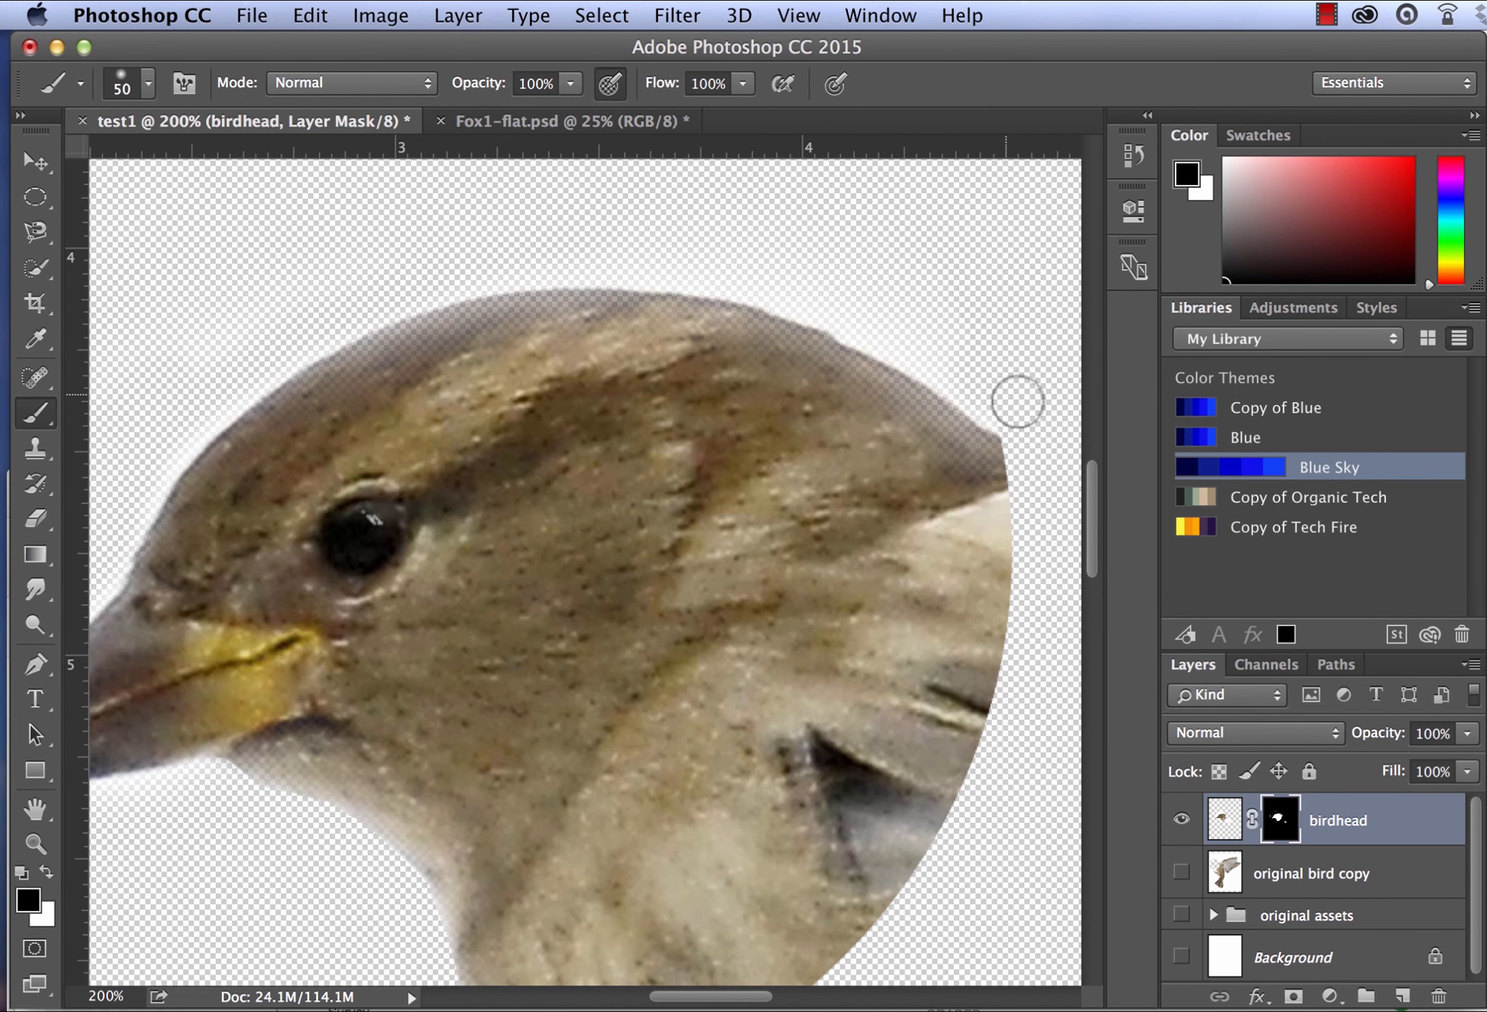
scroll(916, 489, "down", 5)
scroll(916, 489, "left", 3)
scroll(917, 488, "up", 4)
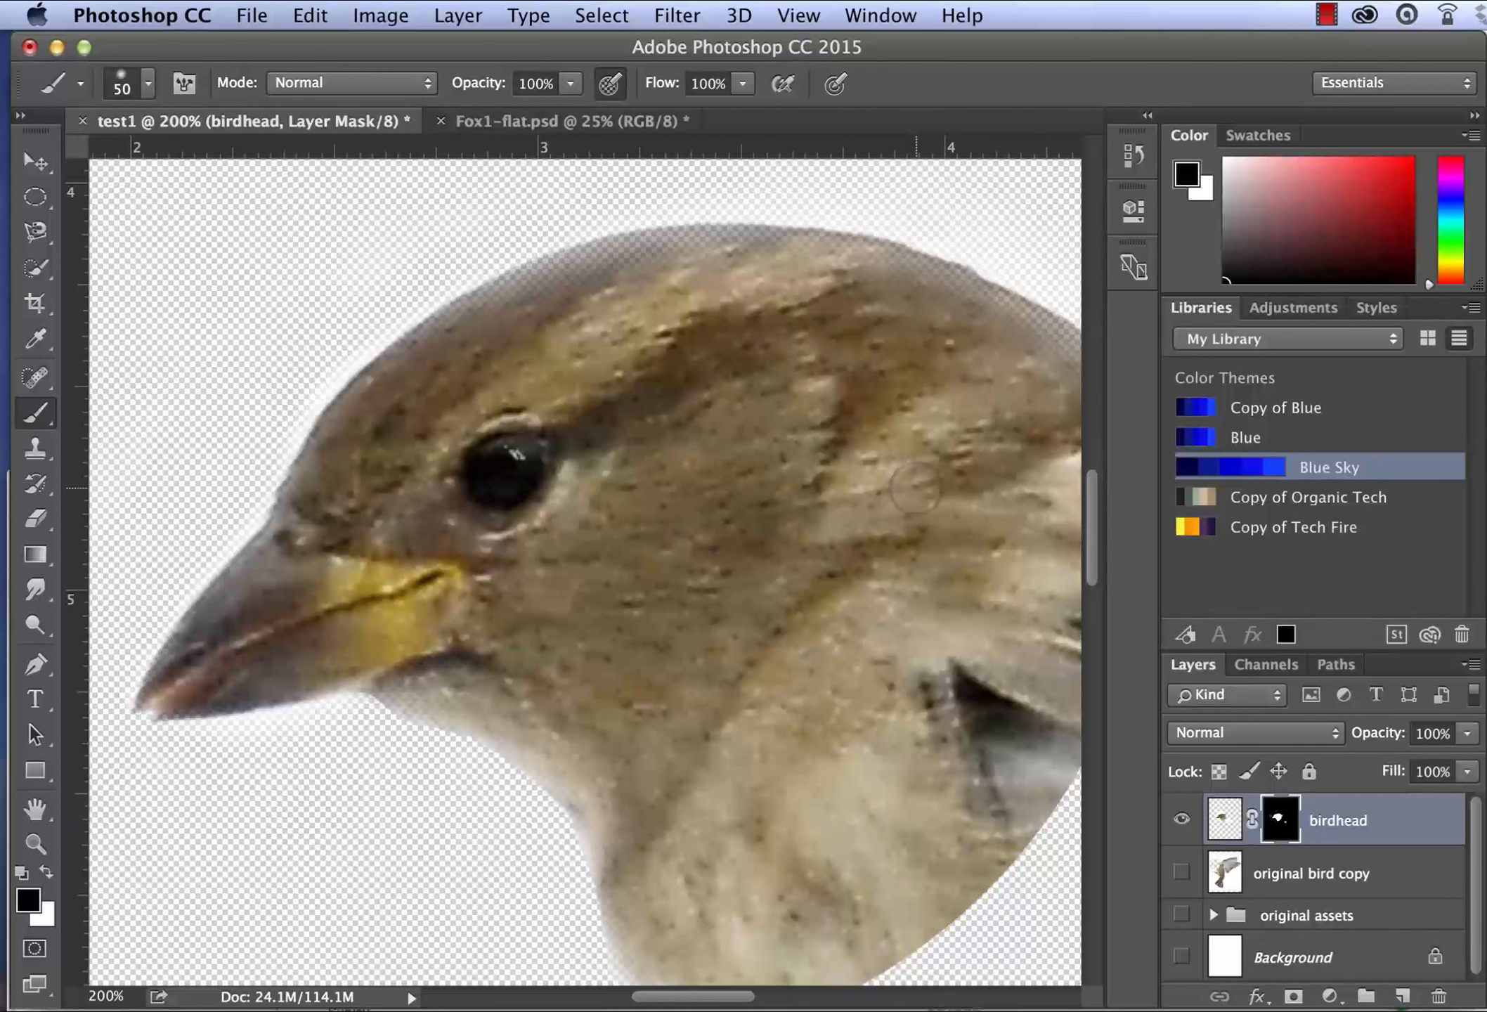
- Set the birdhead layer mask's feather to 2.9 px and its density to 50%
key("super+minus")
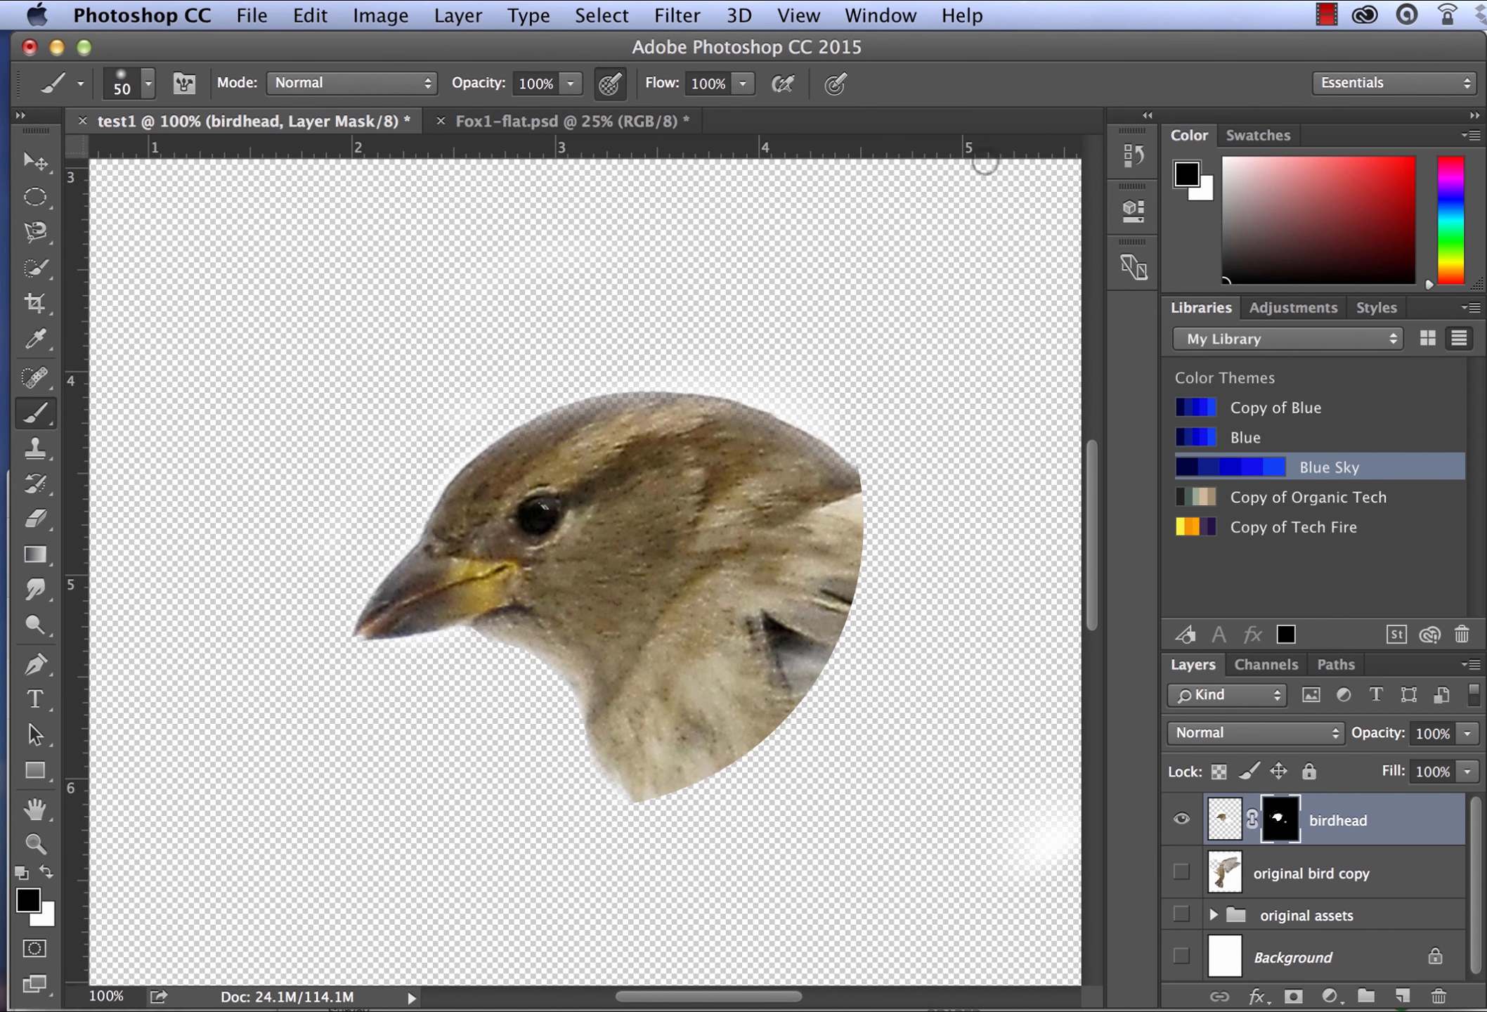
double_click(1287, 838)
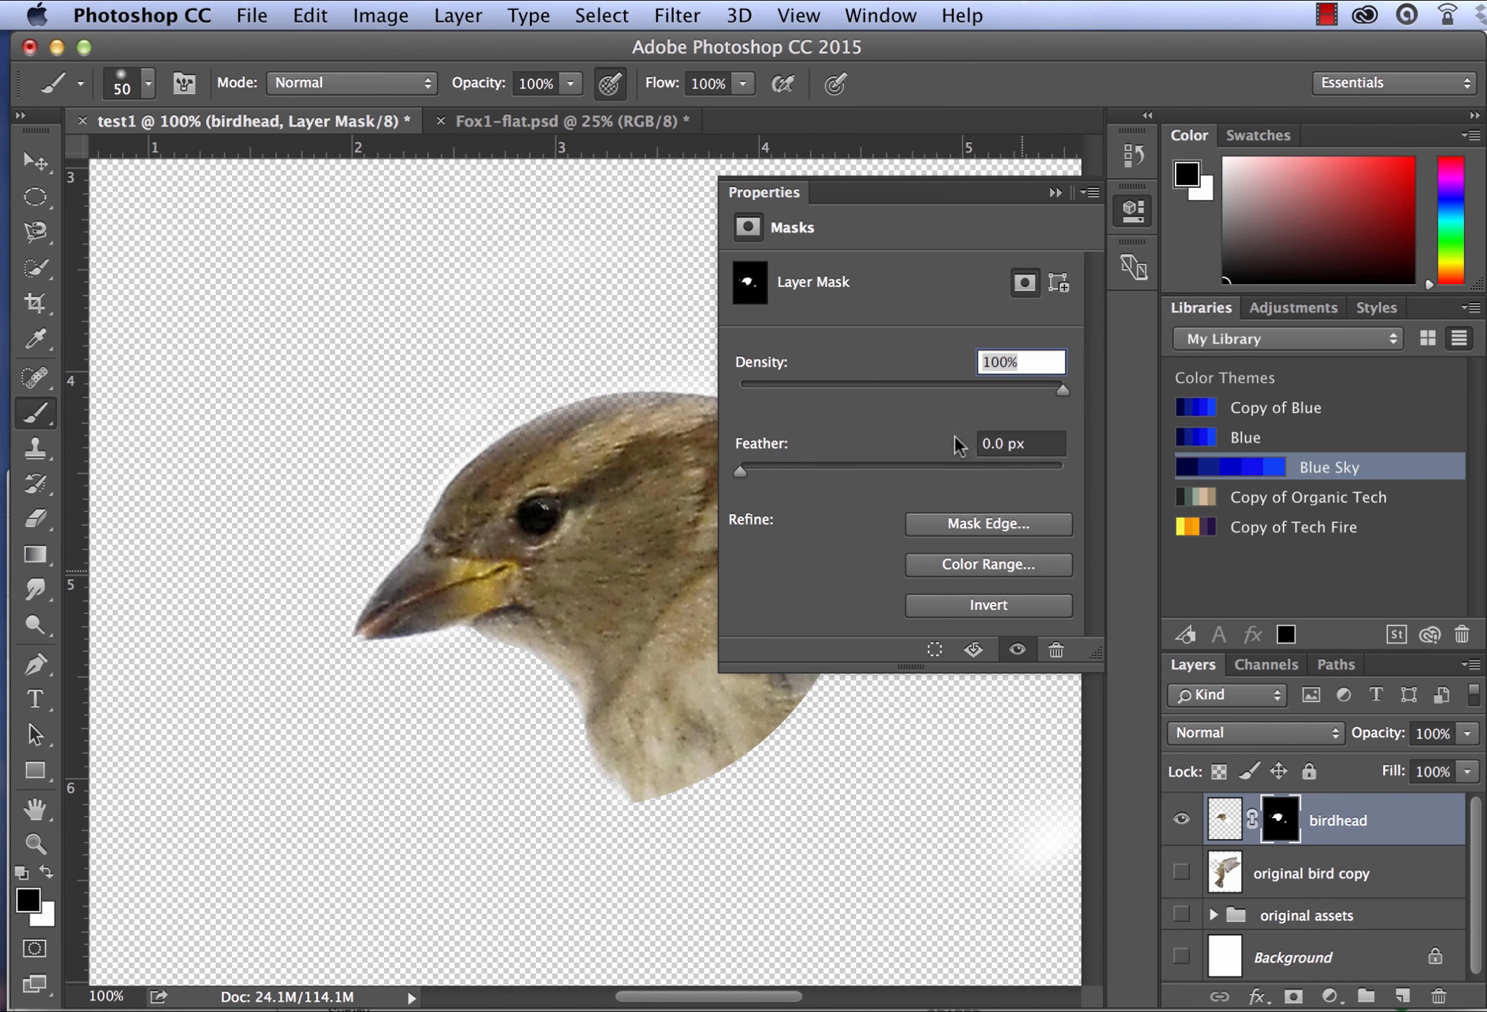
scroll(657, 484, "right", 5)
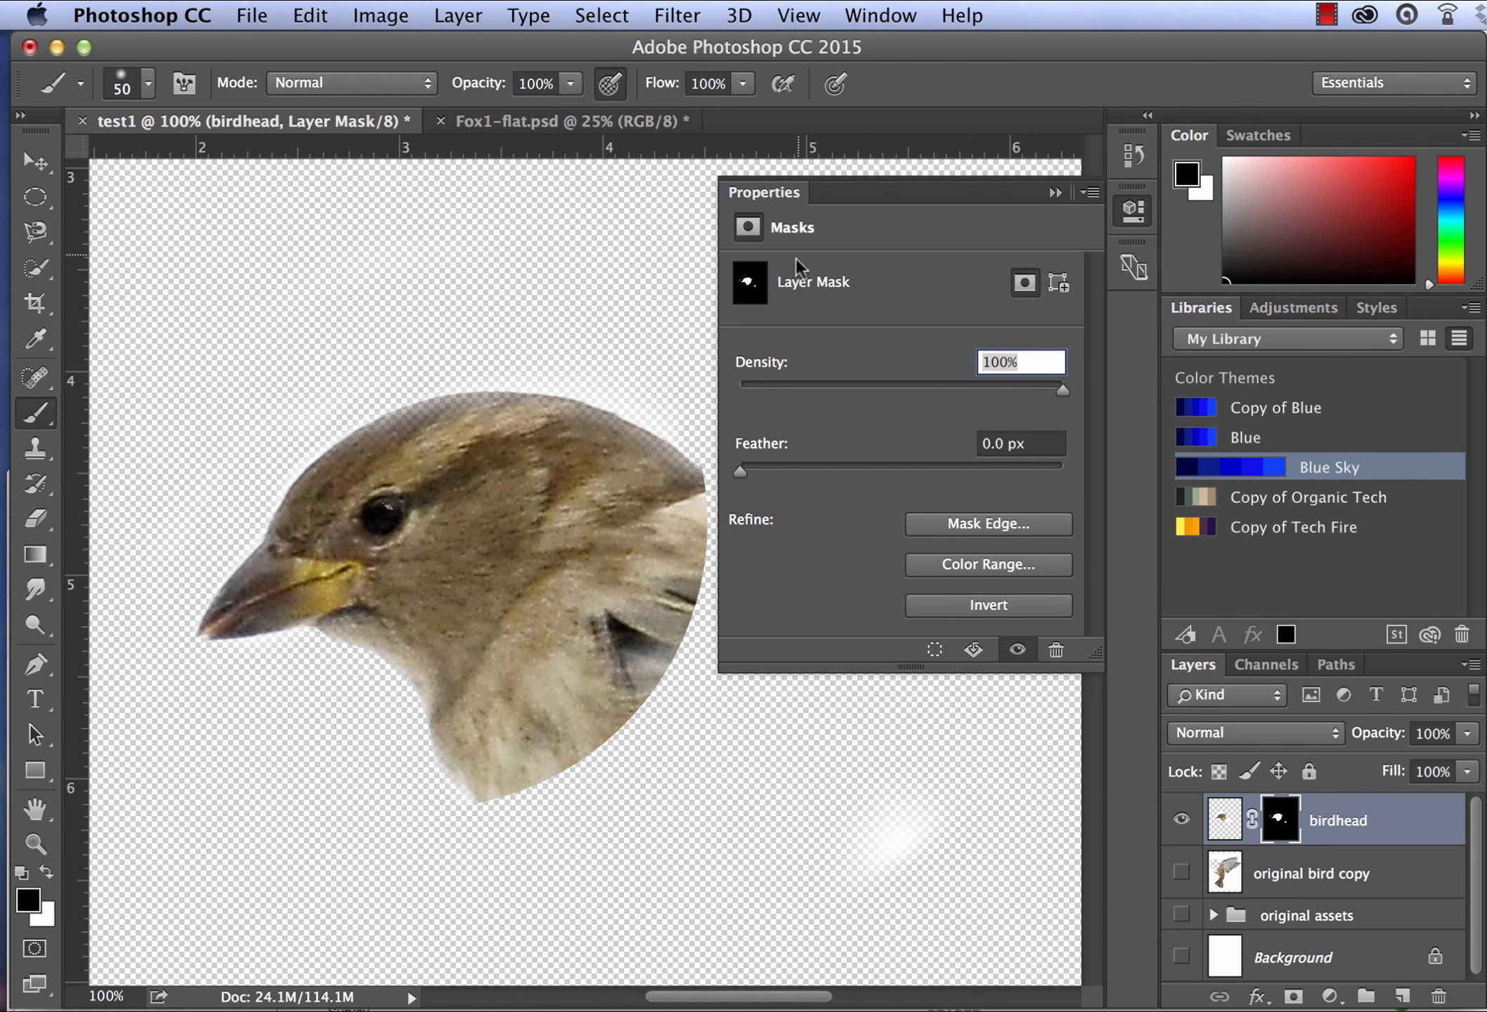
left_click(752, 292)
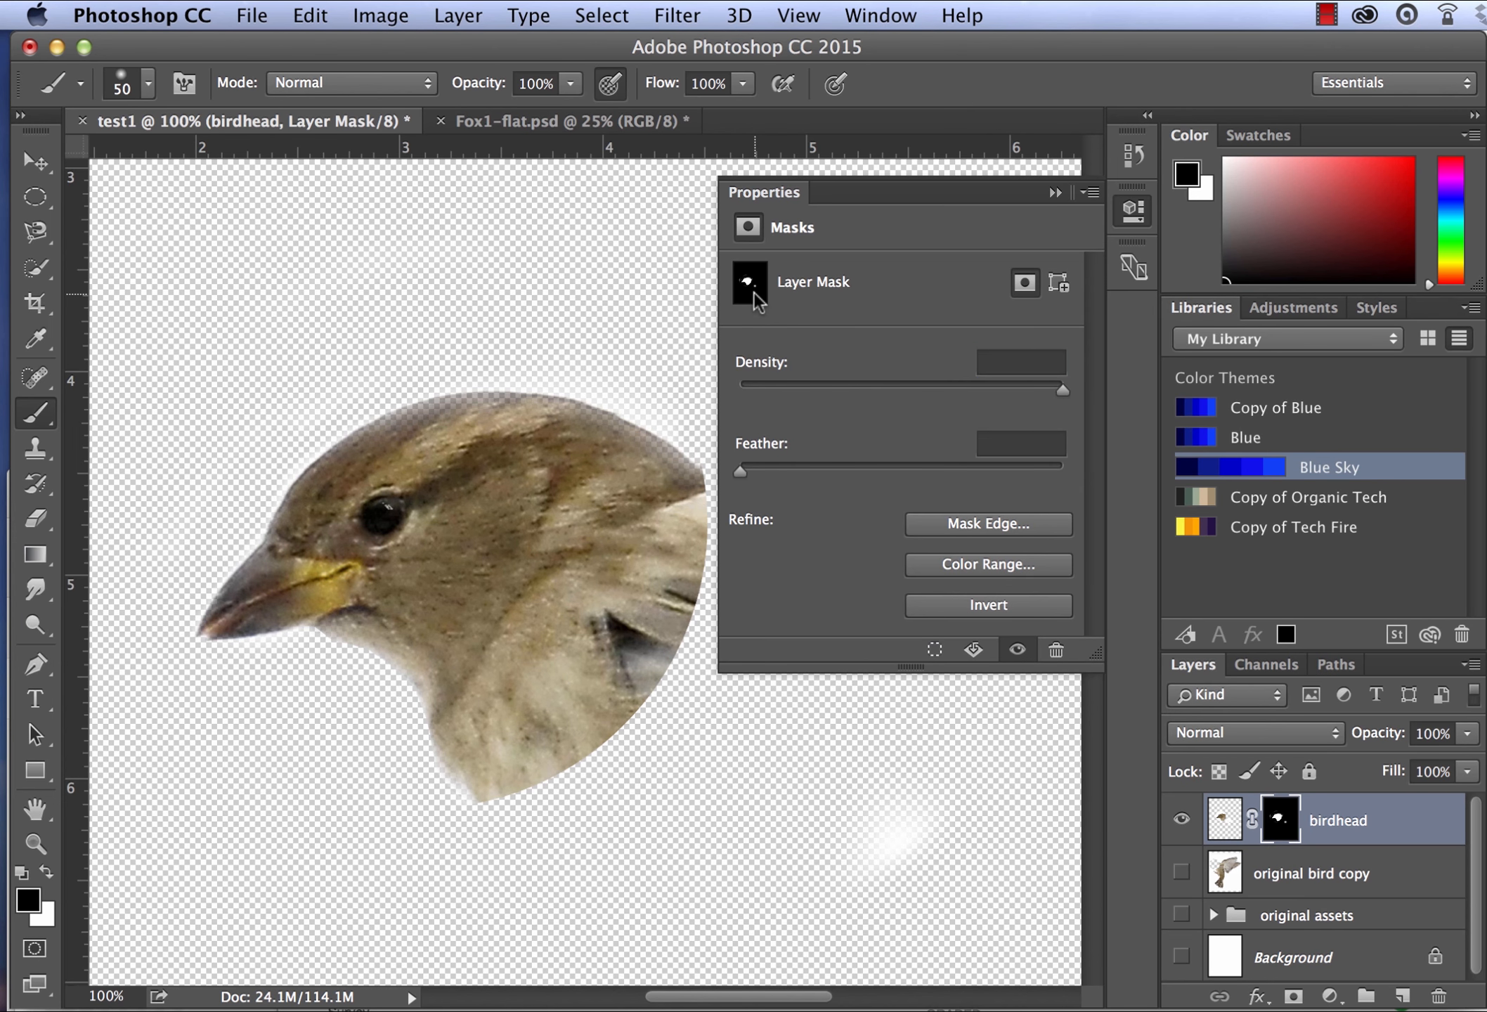
left_click(758, 468)
left_click_drag(899, 453, 790, 461)
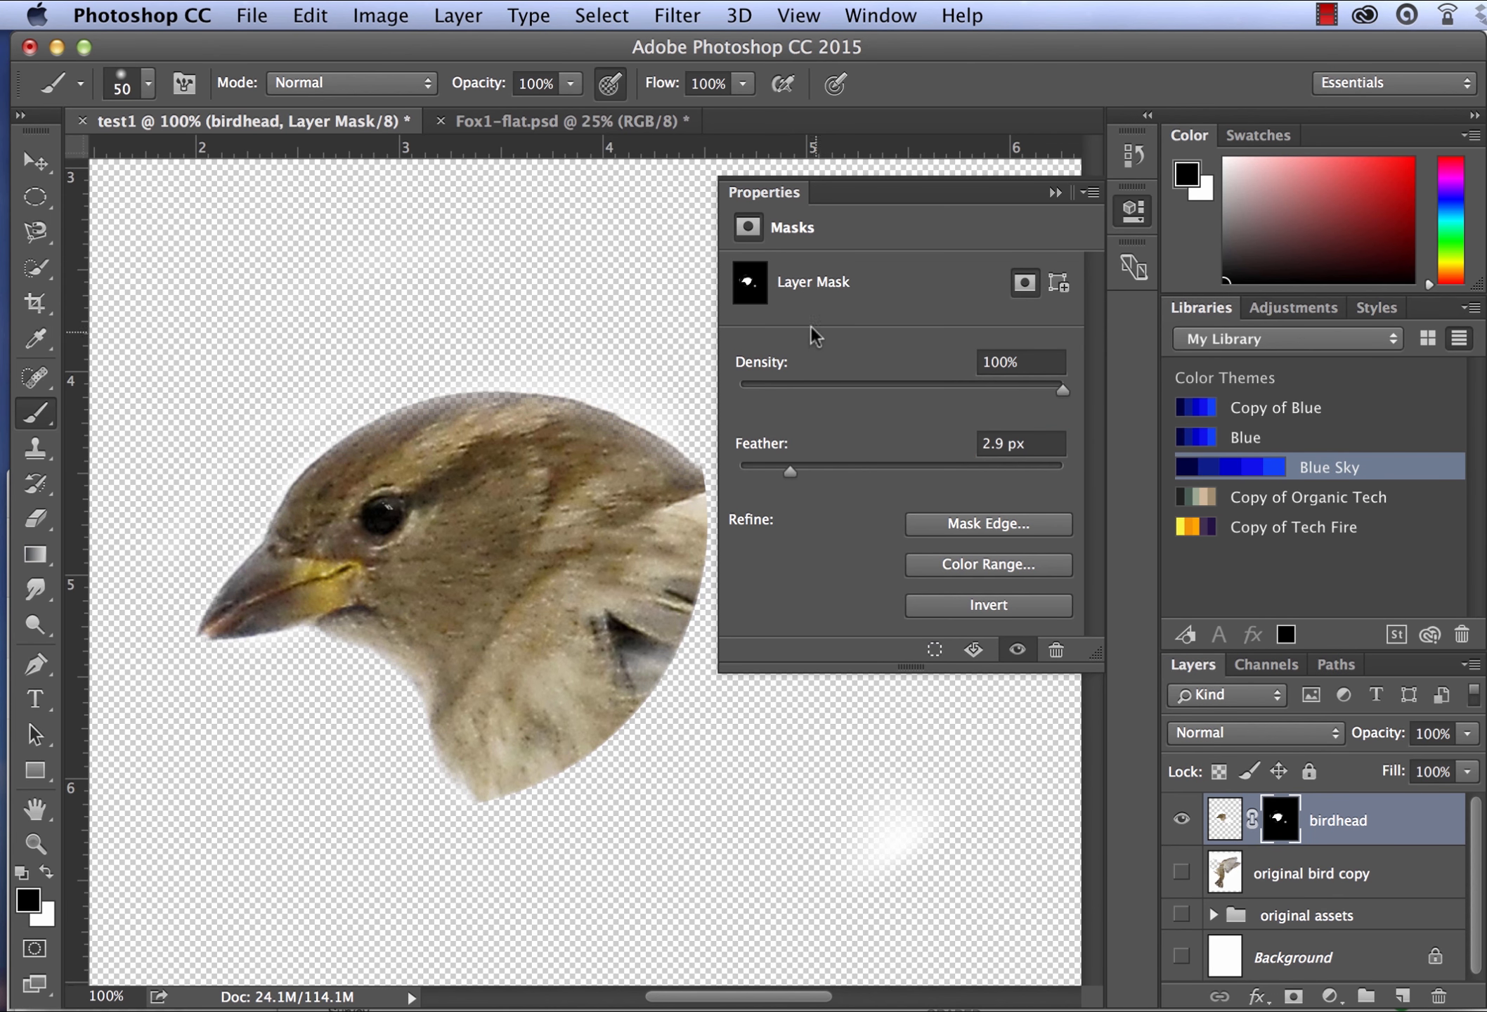
mouse_move(986, 388)
left_mouse_down()
mouse_move(911, 385)
mouse_move(926, 385)
left_mouse_up()
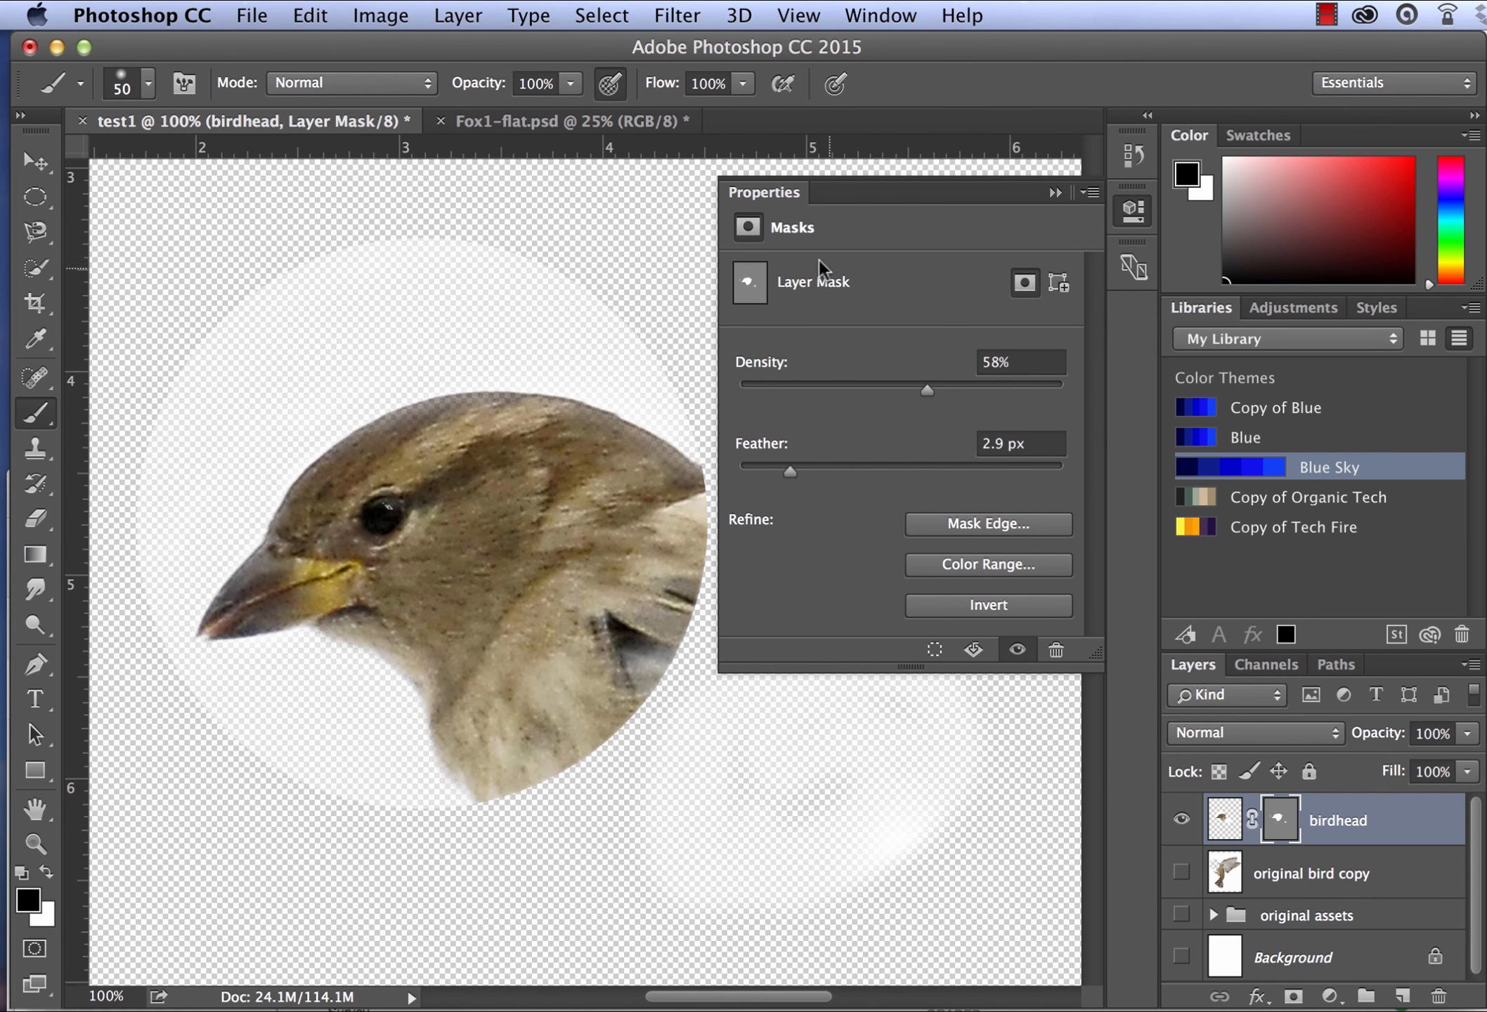
left_click_drag(920, 393, 900, 393)
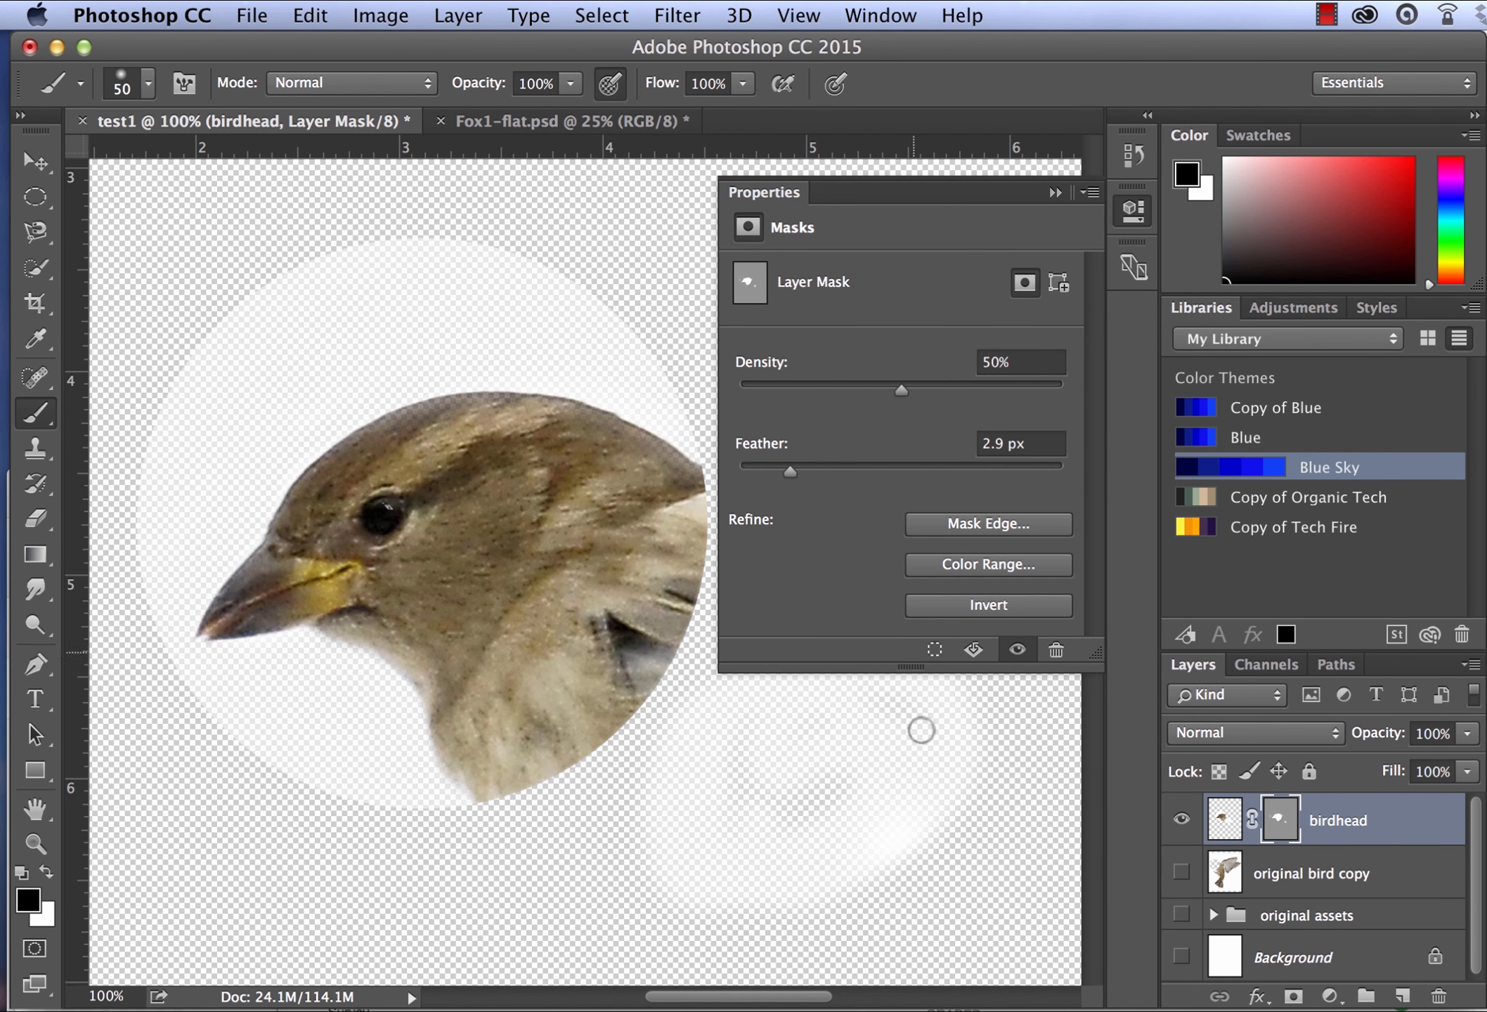
- Try a Shift Edge of -42% and a Smooth value of 28 in Refine Mask without applying them
left_click(962, 532)
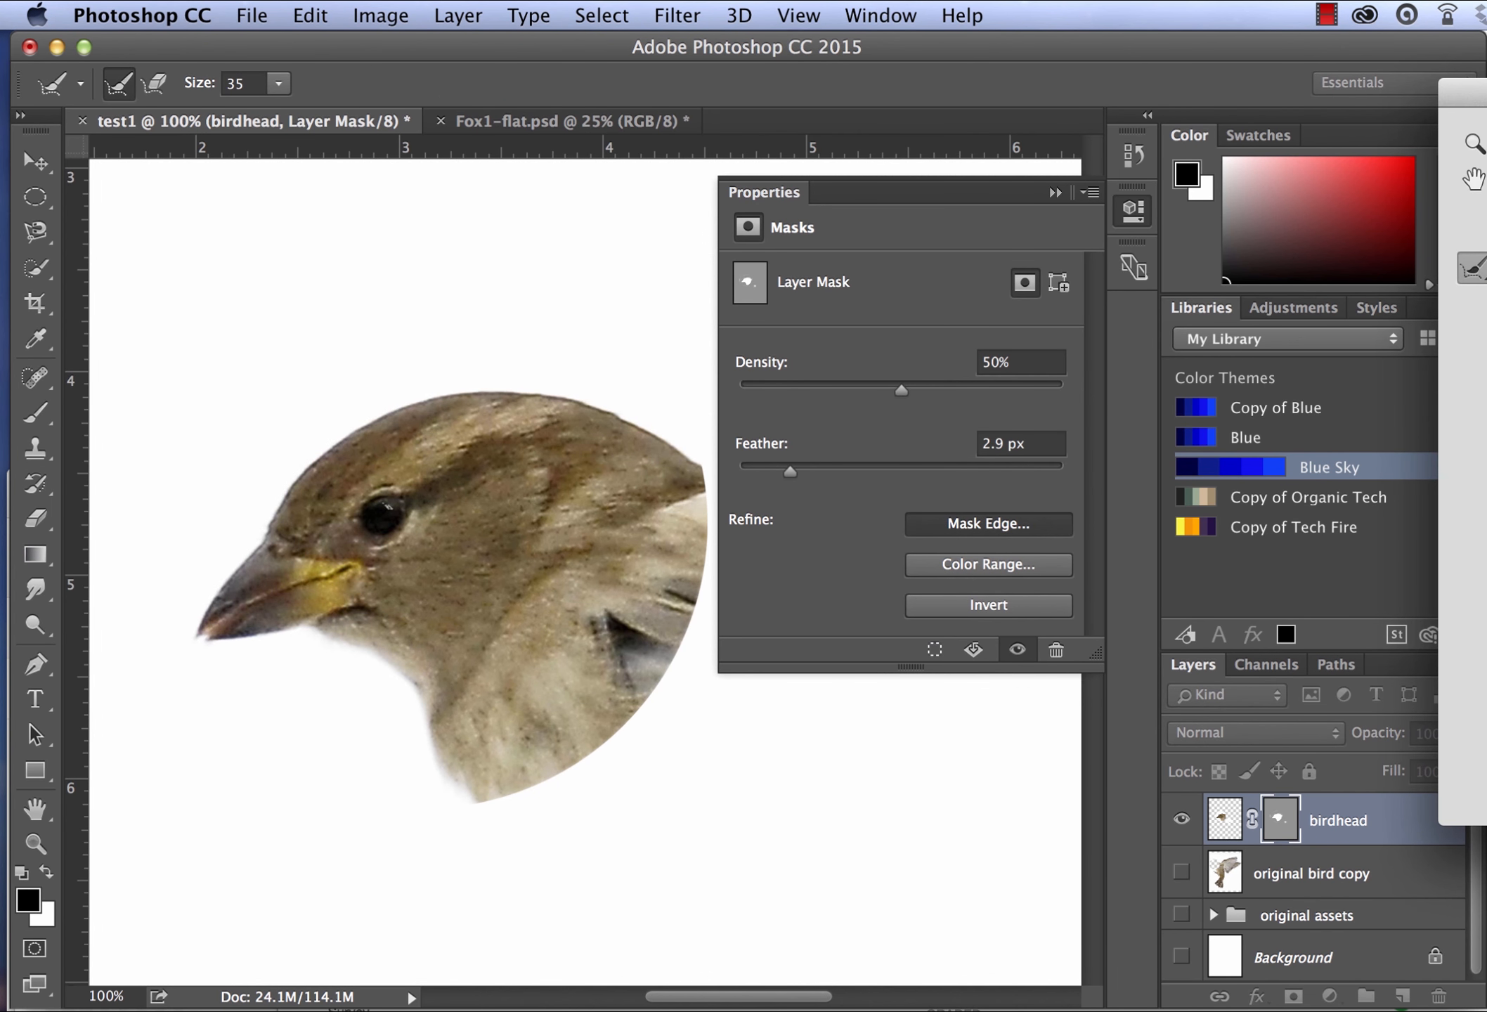
left_click_drag(1260, 21, 982, 105)
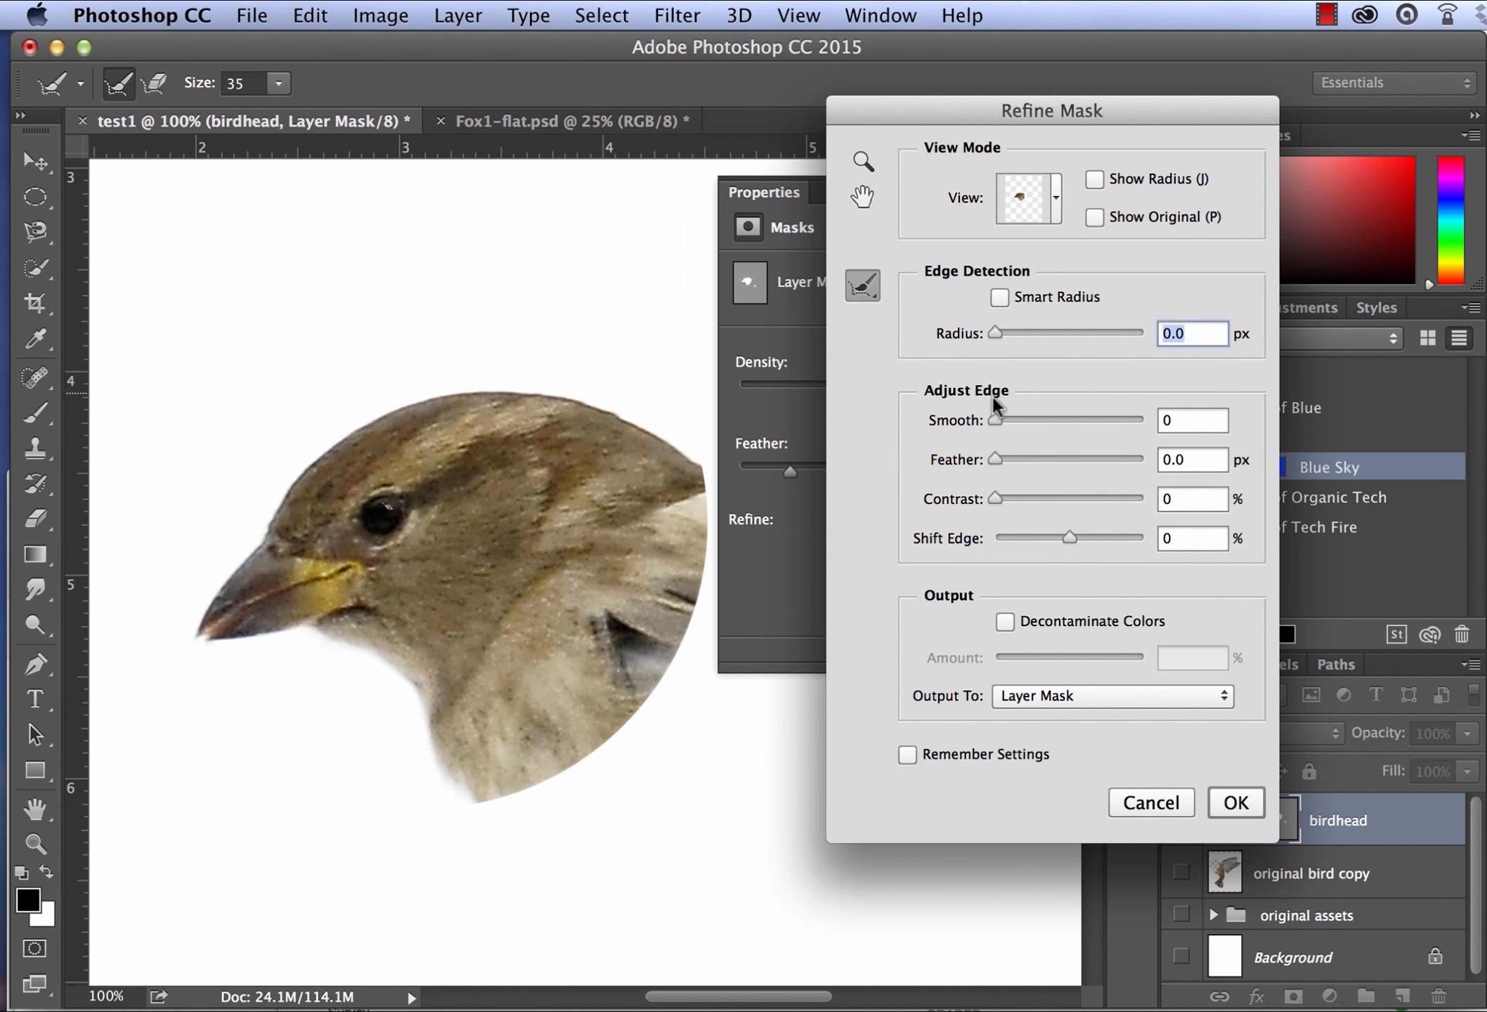
left_click(1073, 540)
left_click_drag(1060, 544, 1037, 542)
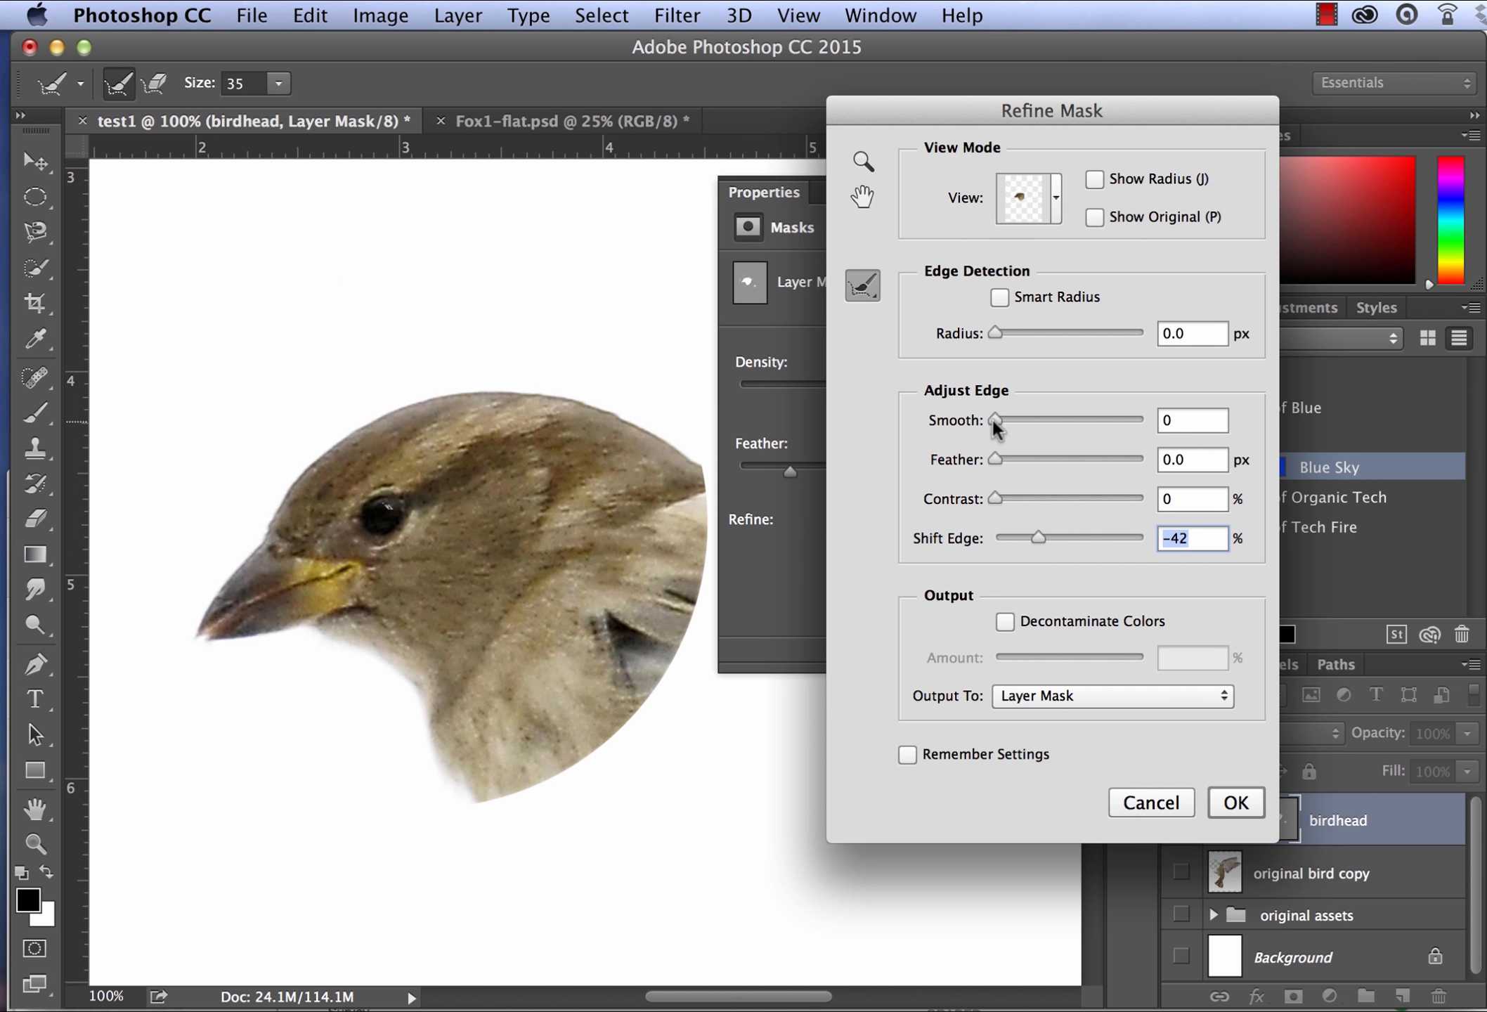
left_click_drag(995, 422, 1033, 423)
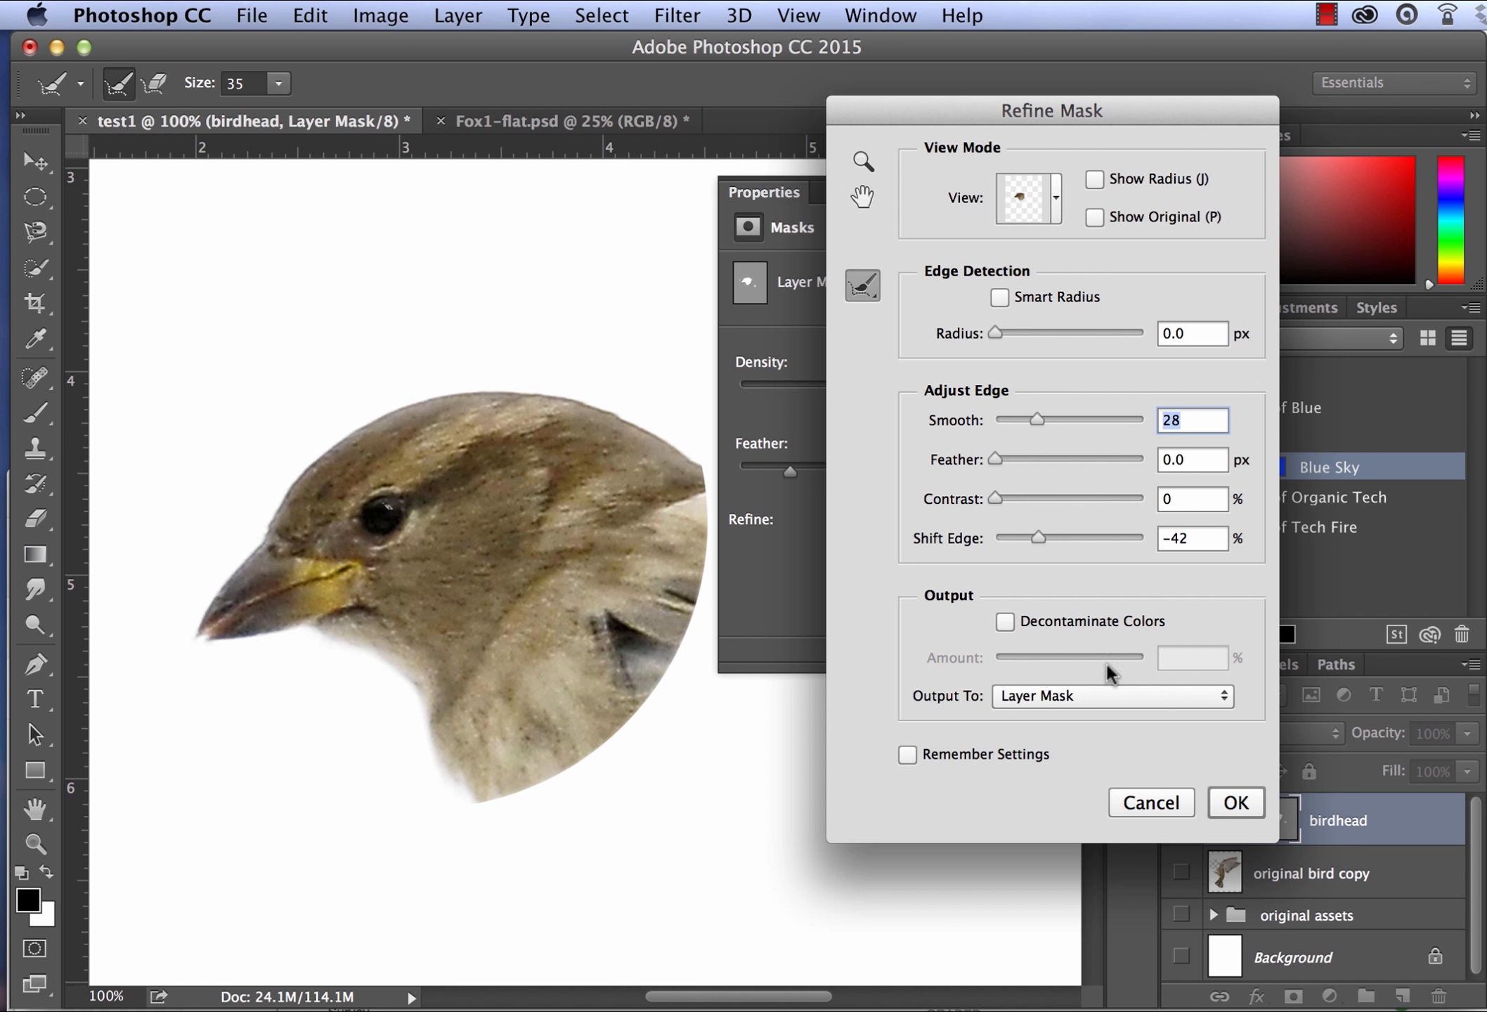
left_click(1151, 805)
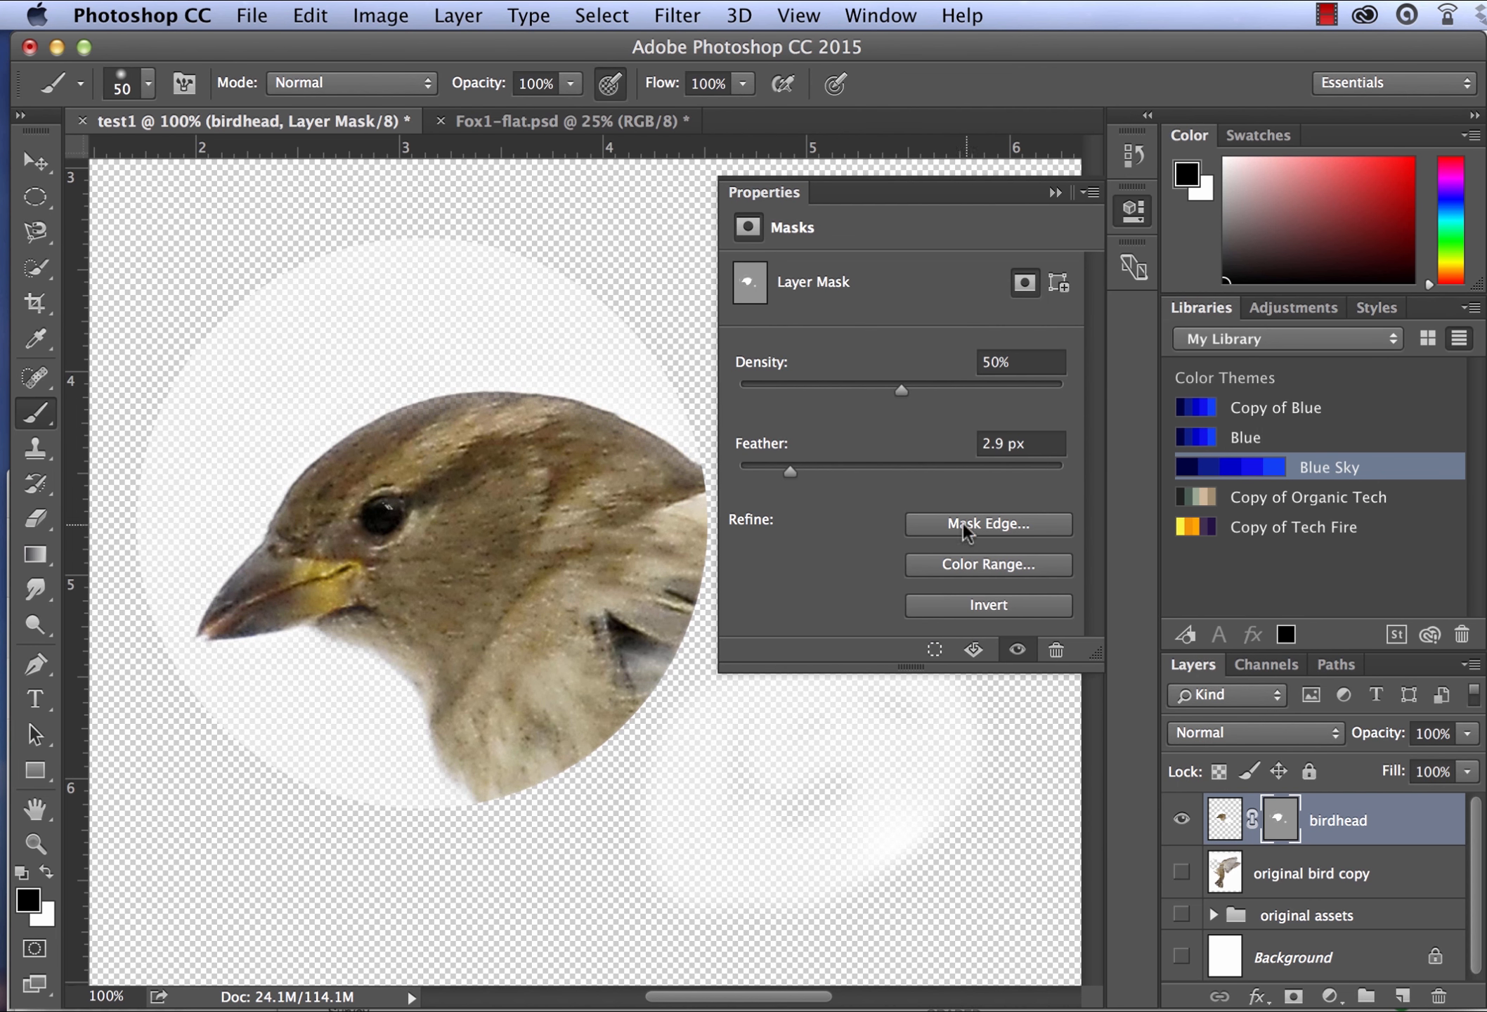
- Invert the birdhead layer mask and invert it back
left_click(970, 609)
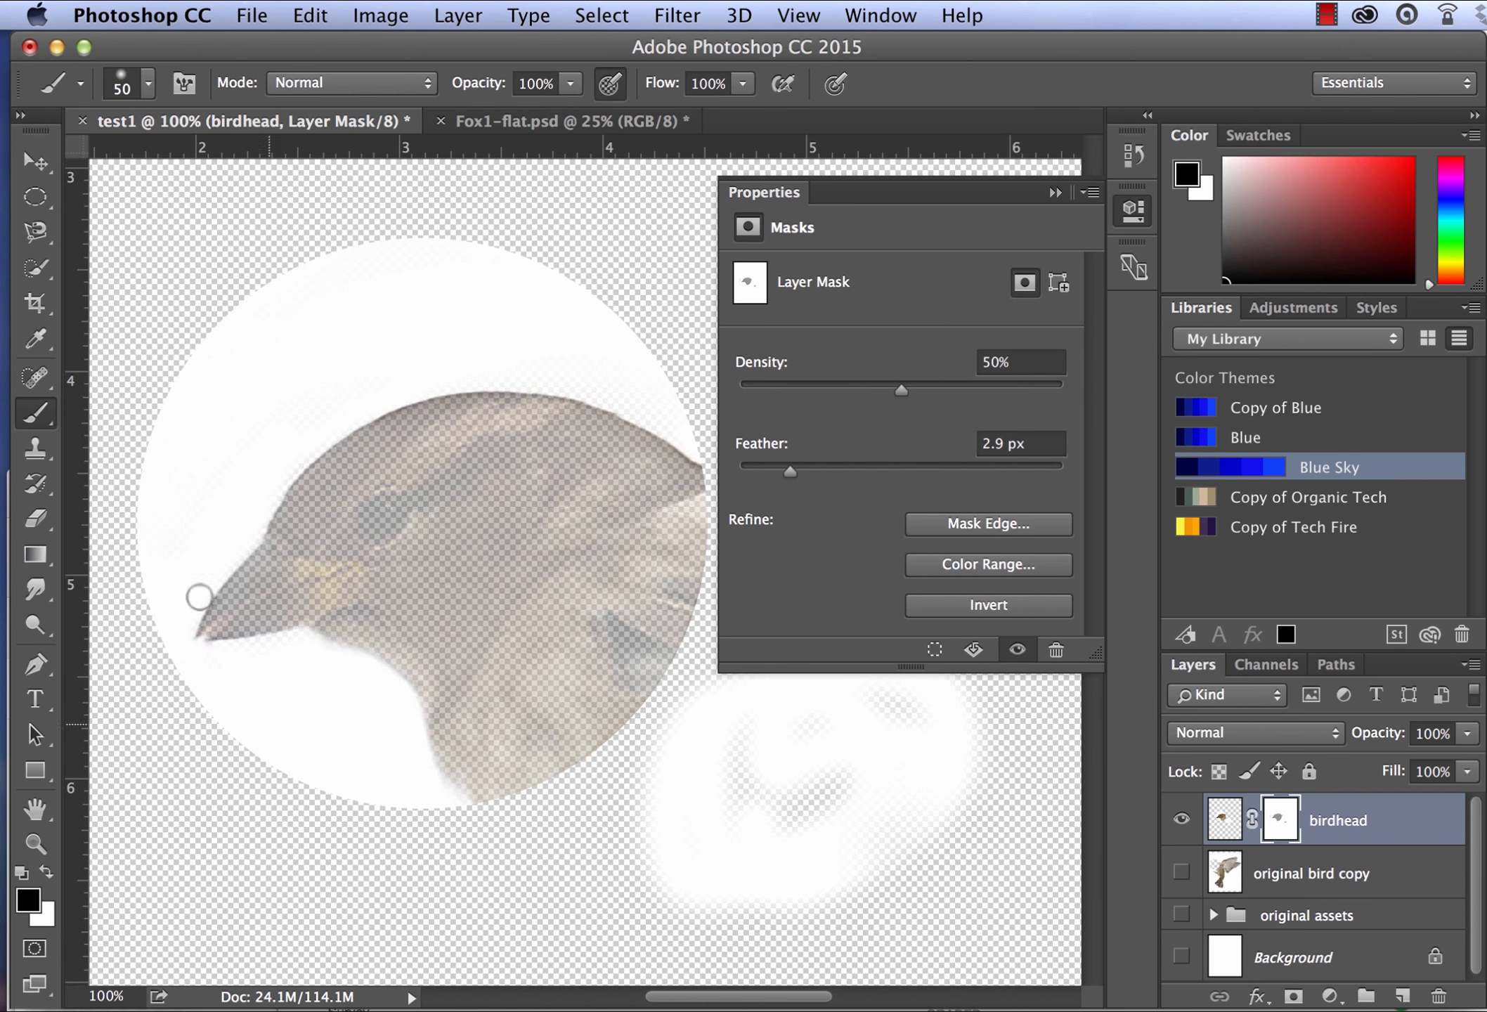
left_click(969, 606)
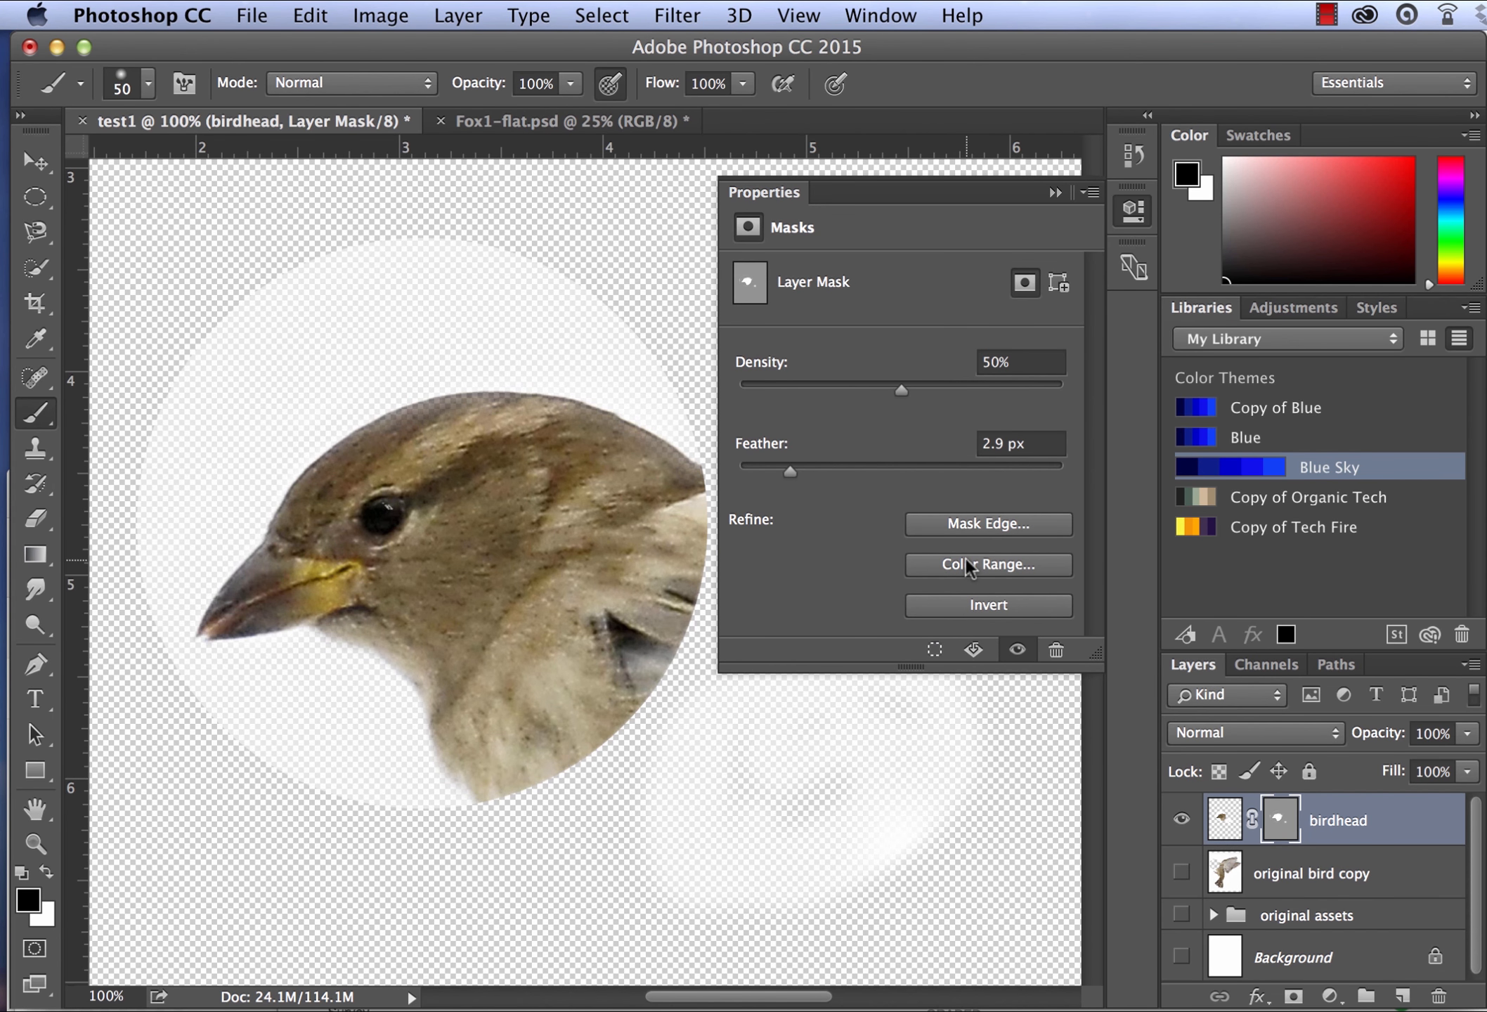
- Start a Color Range refinement of the birdhead layer mask and sample the dark colour of the bird's eye
left_click(966, 561)
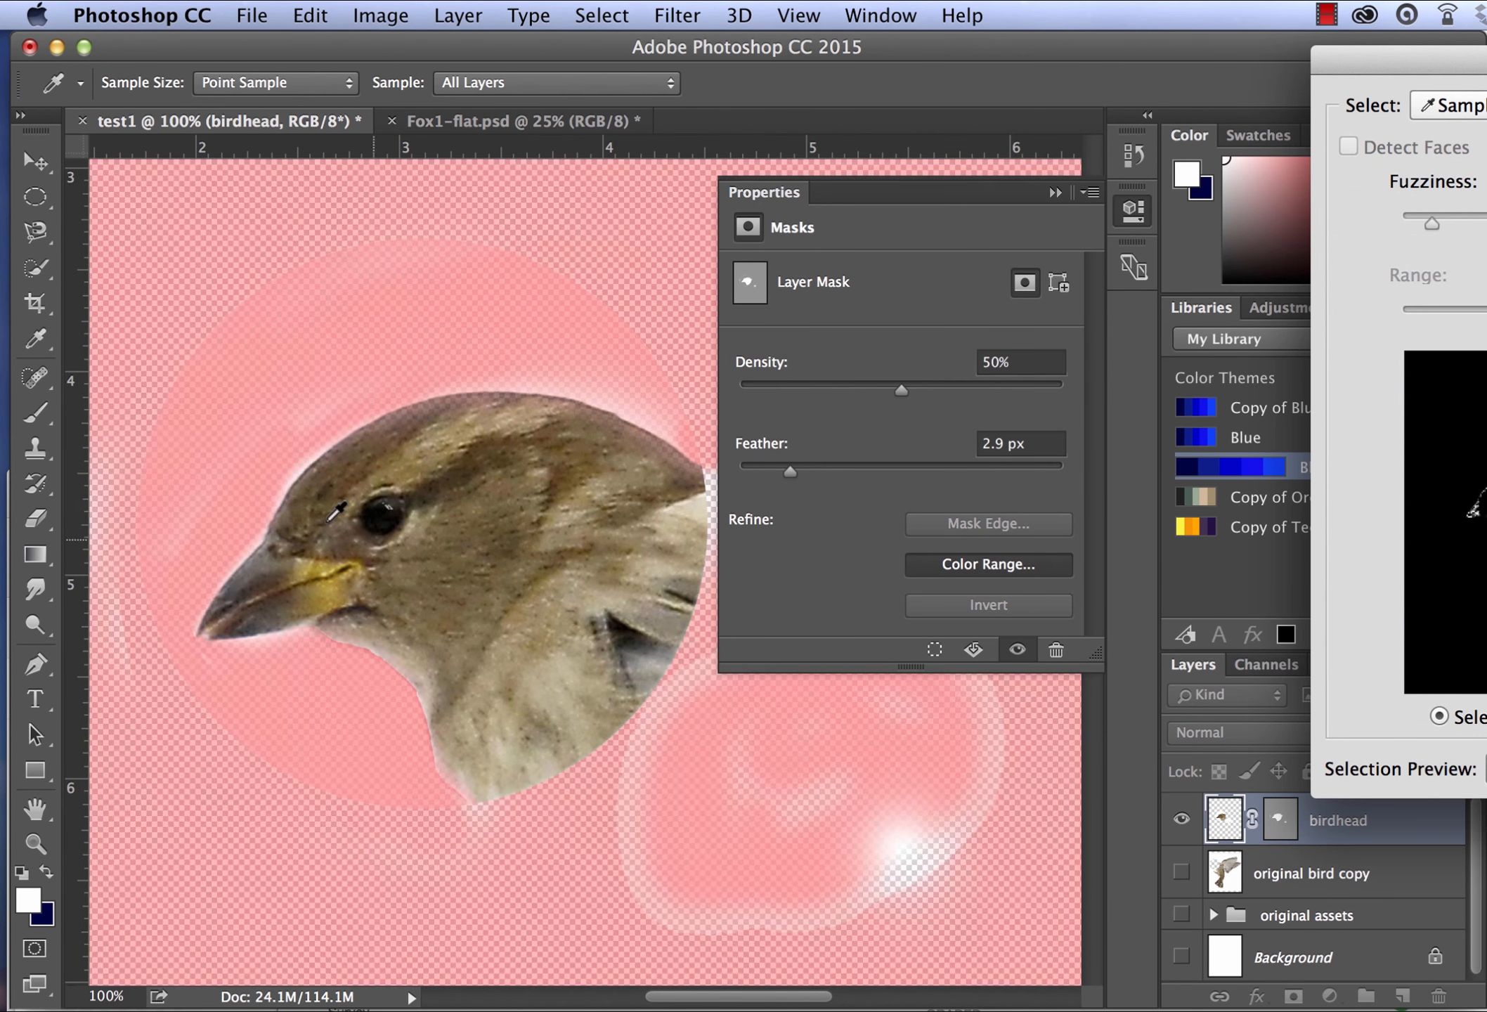
left_click(383, 500)
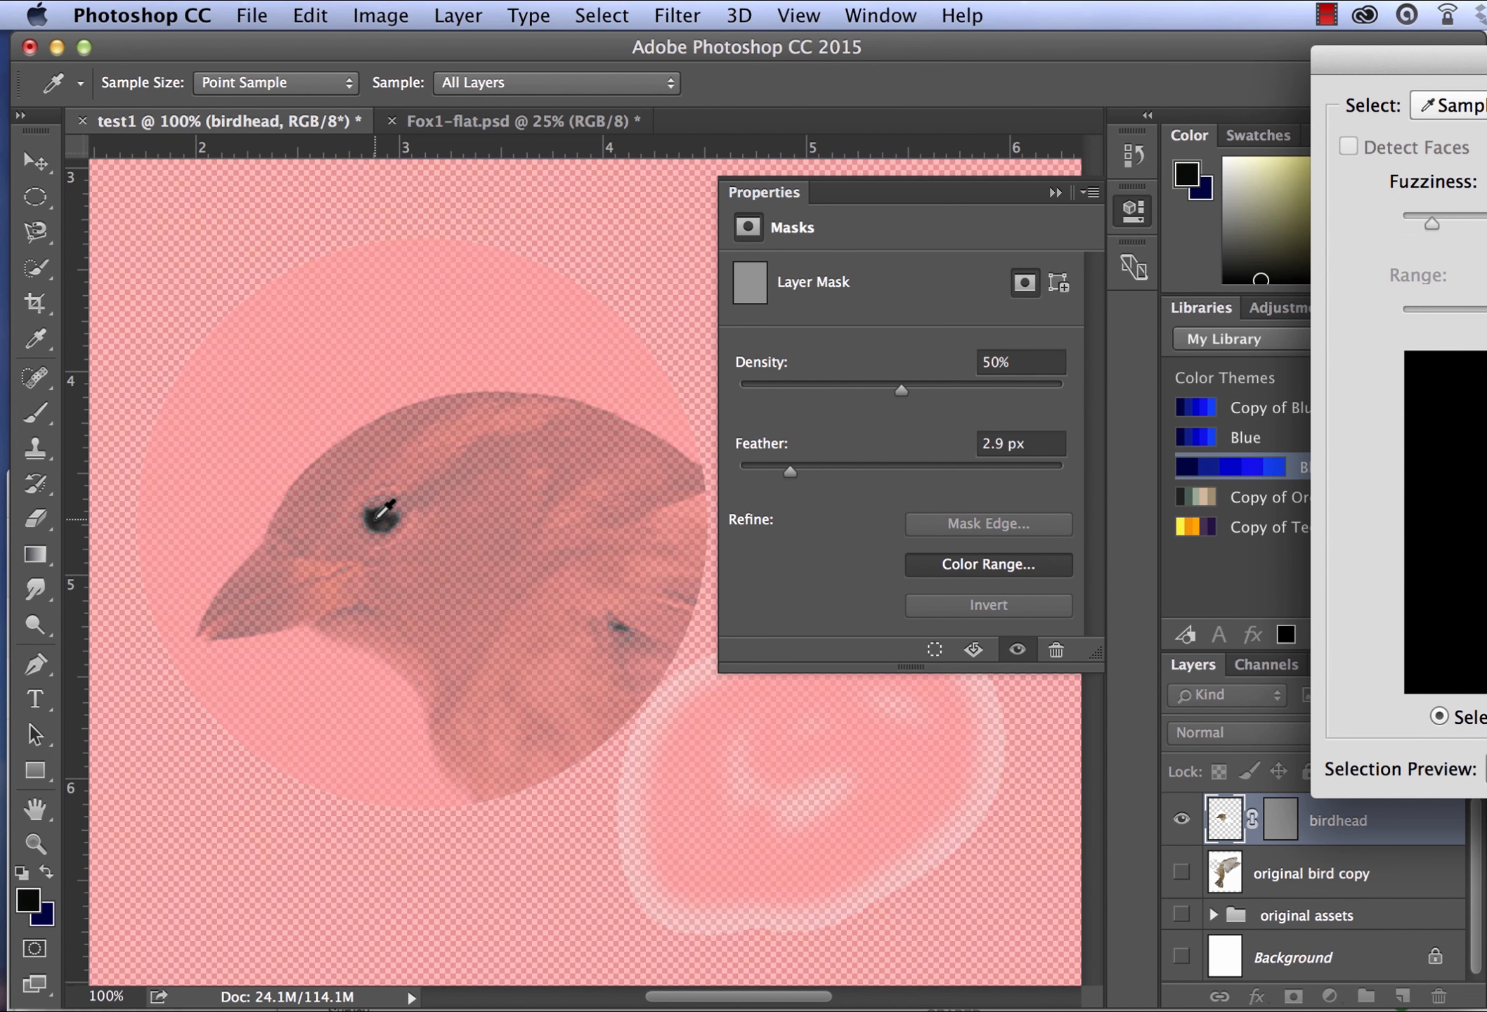
left_click_drag(382, 514, 398, 497)
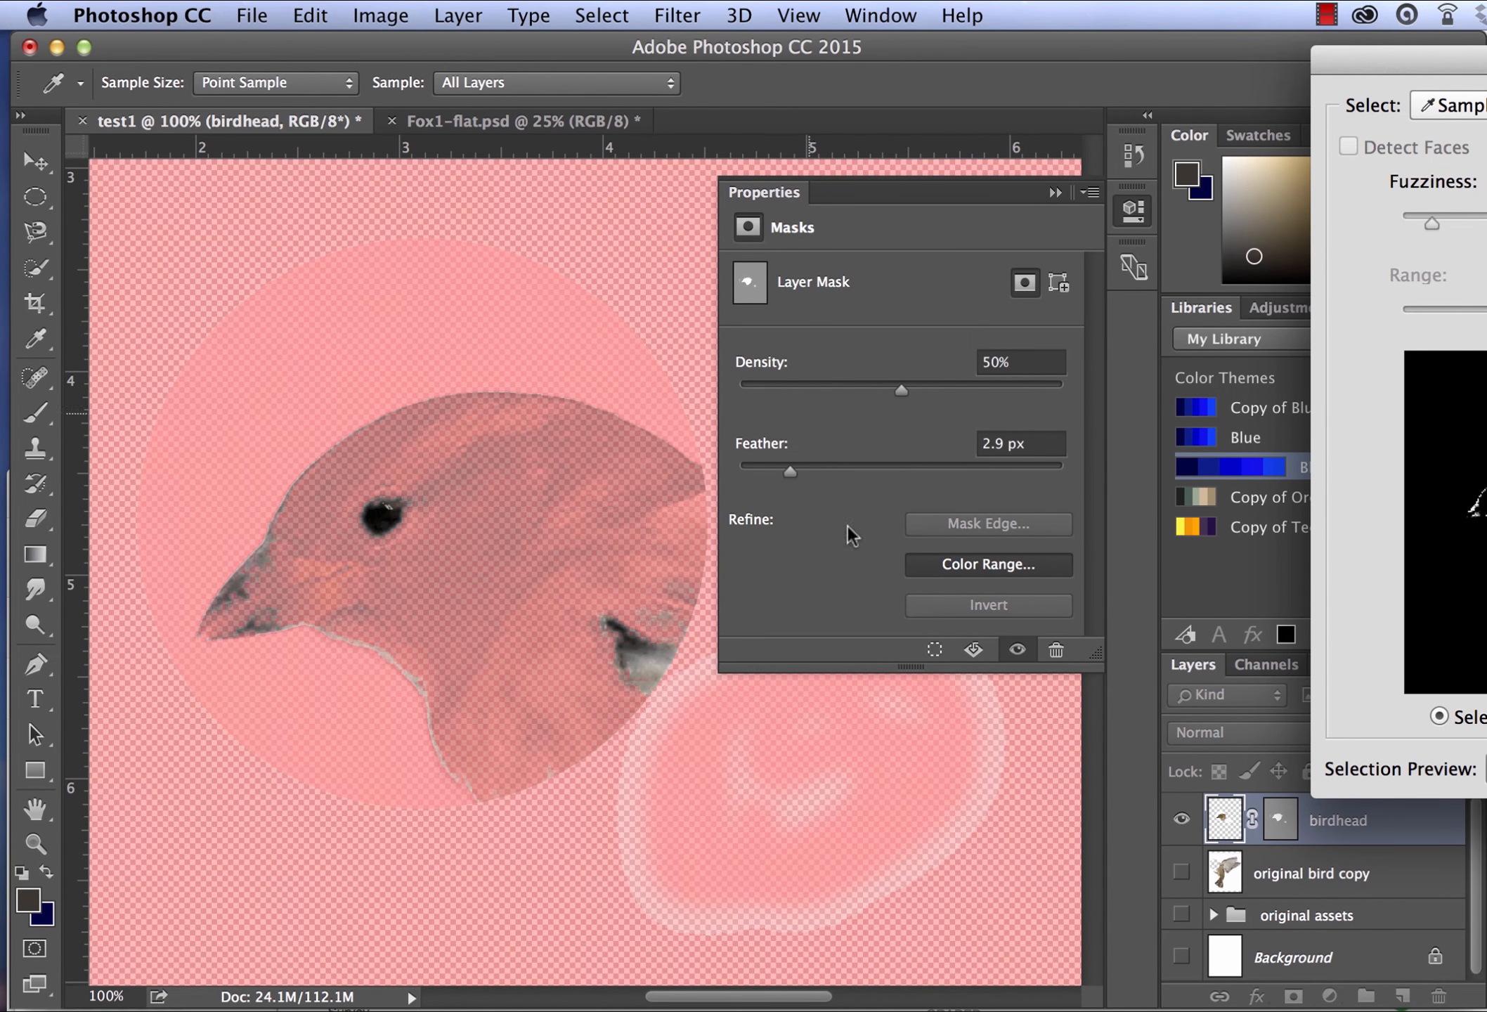
left_click_drag(1422, 69, 813, 55)
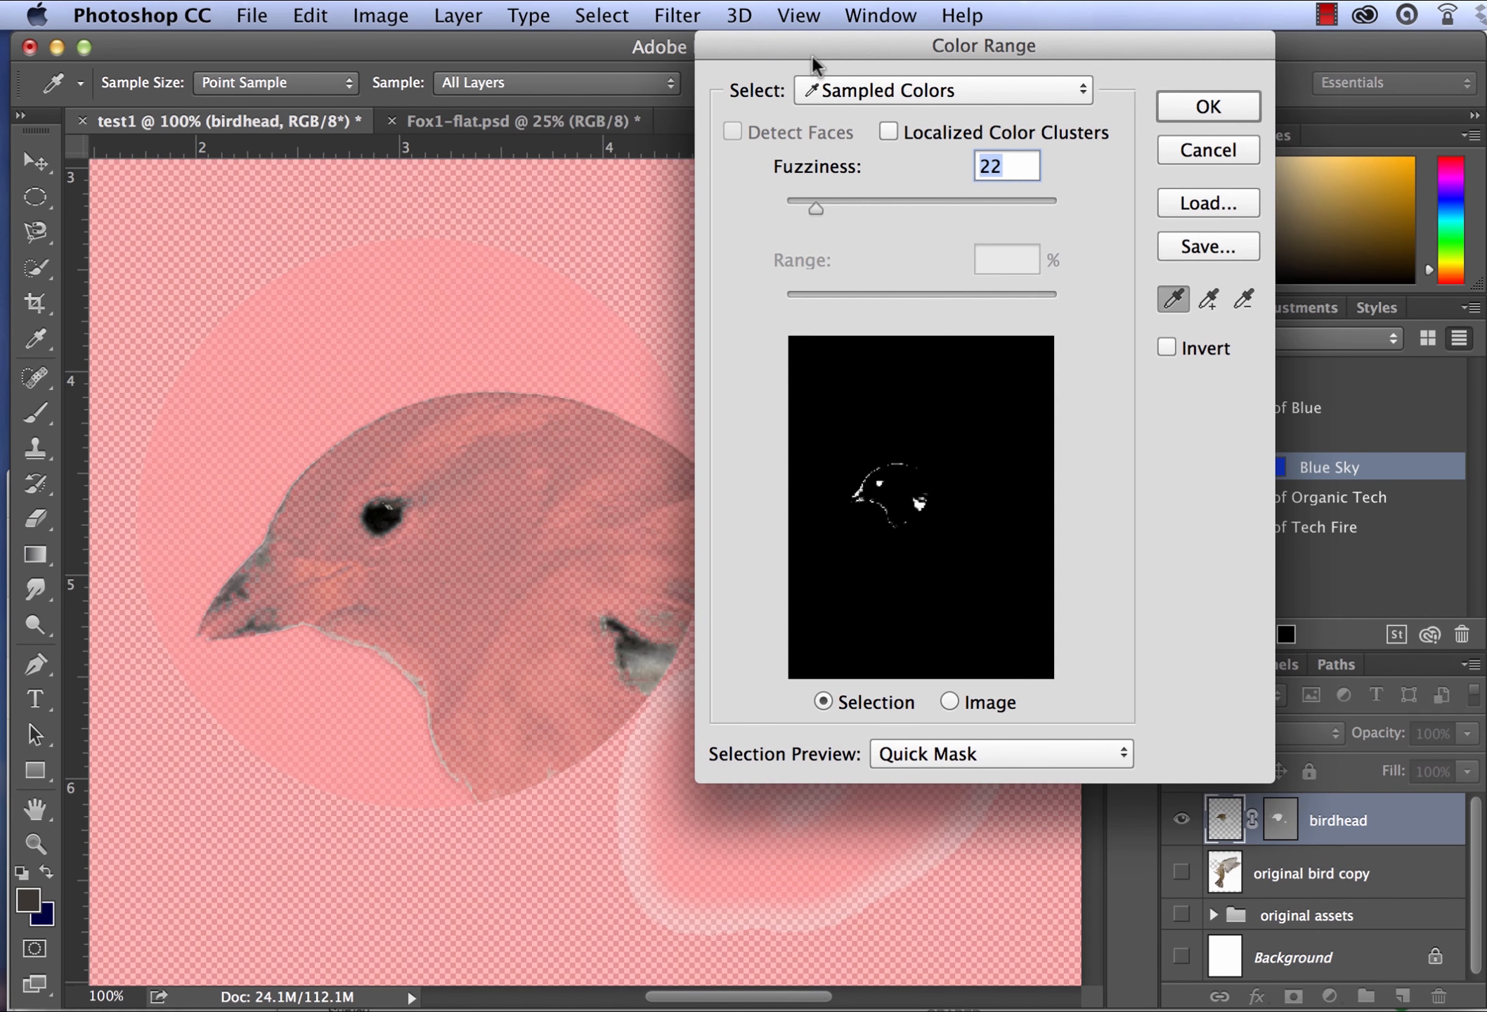
left_click(386, 515)
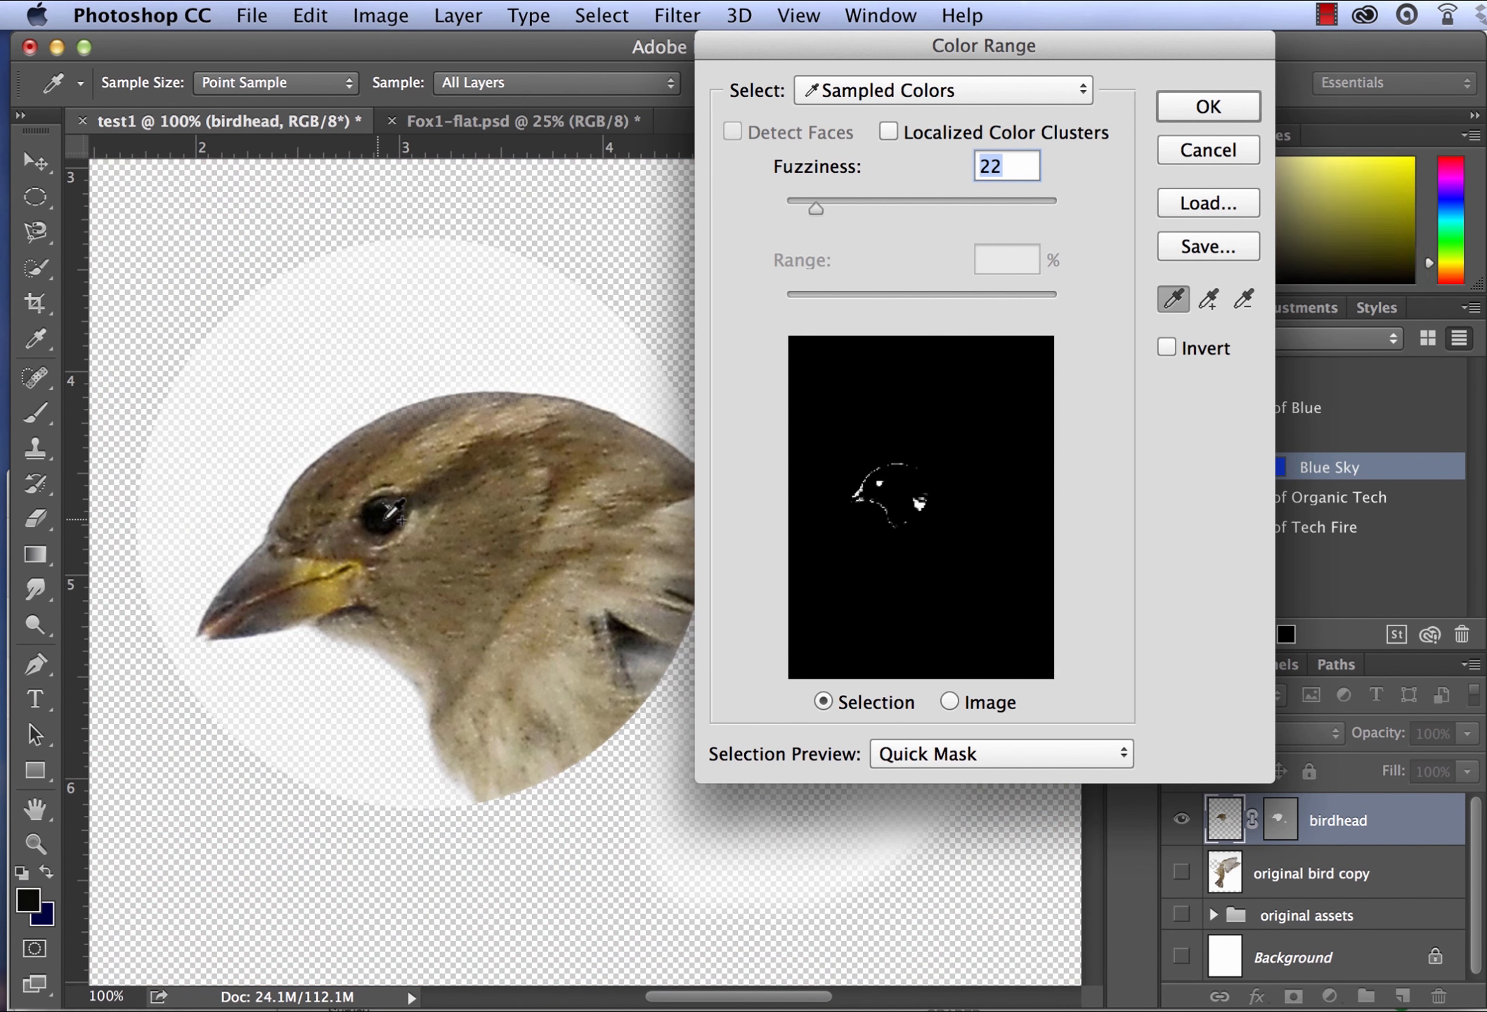
- Sample the brown feathers above and behind the eye, raise the Fuzziness slightly, and apply the colour range to the birdhead mask
left_click(495, 475, "shift")
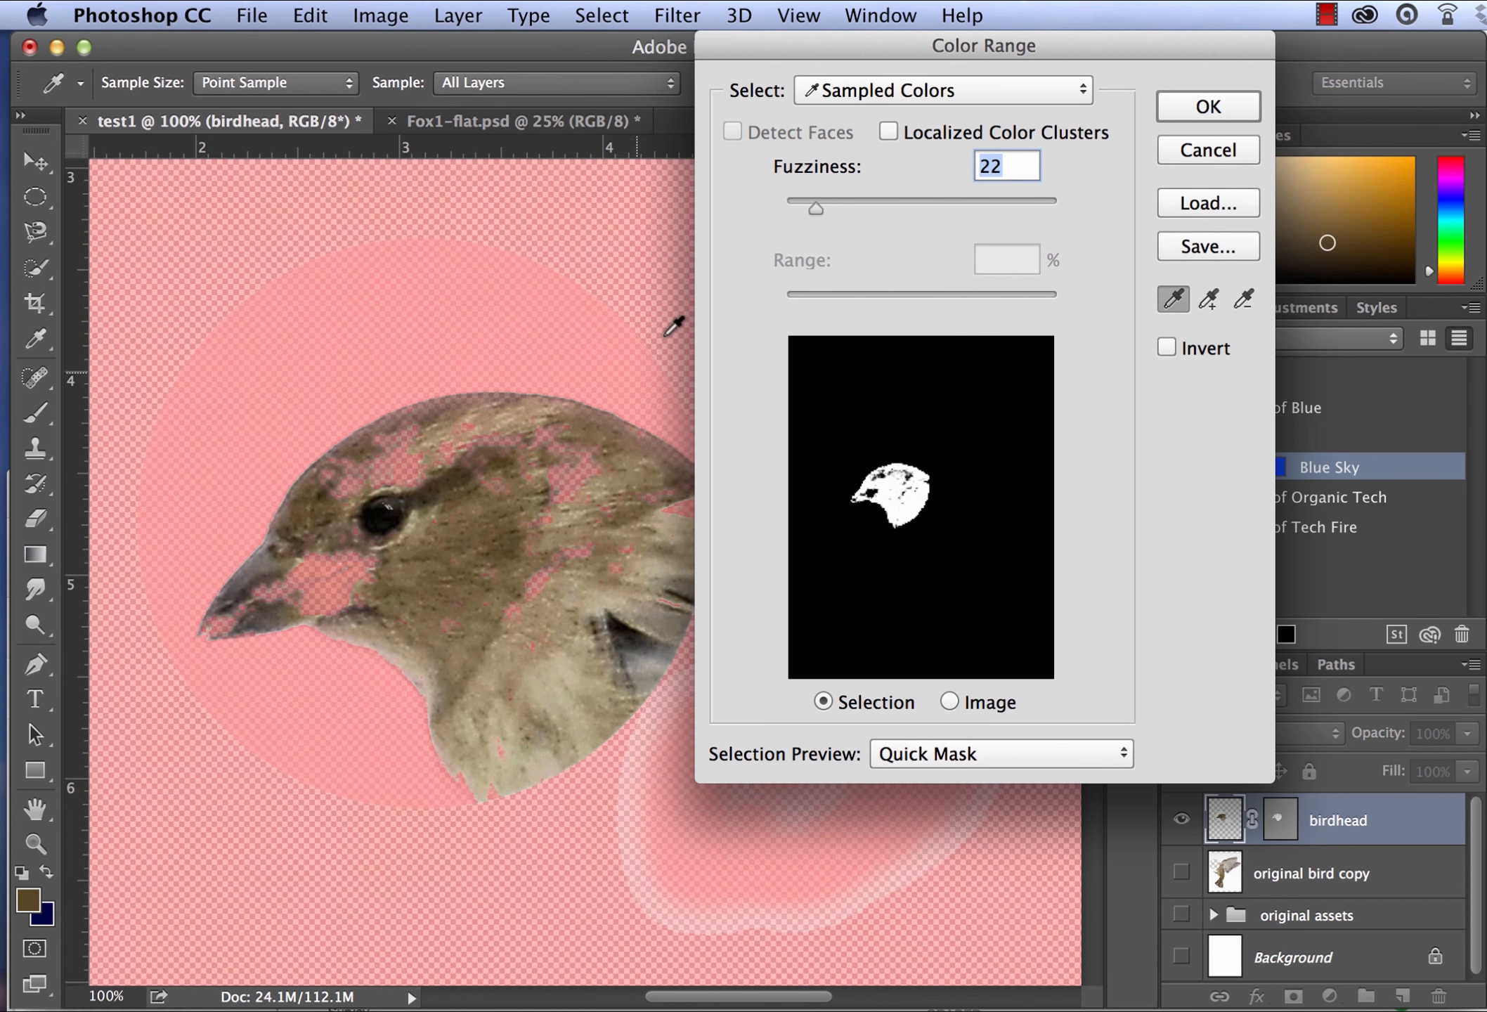
left_click_drag(815, 208, 839, 209)
left_click(1197, 105)
key("b")
key("d")
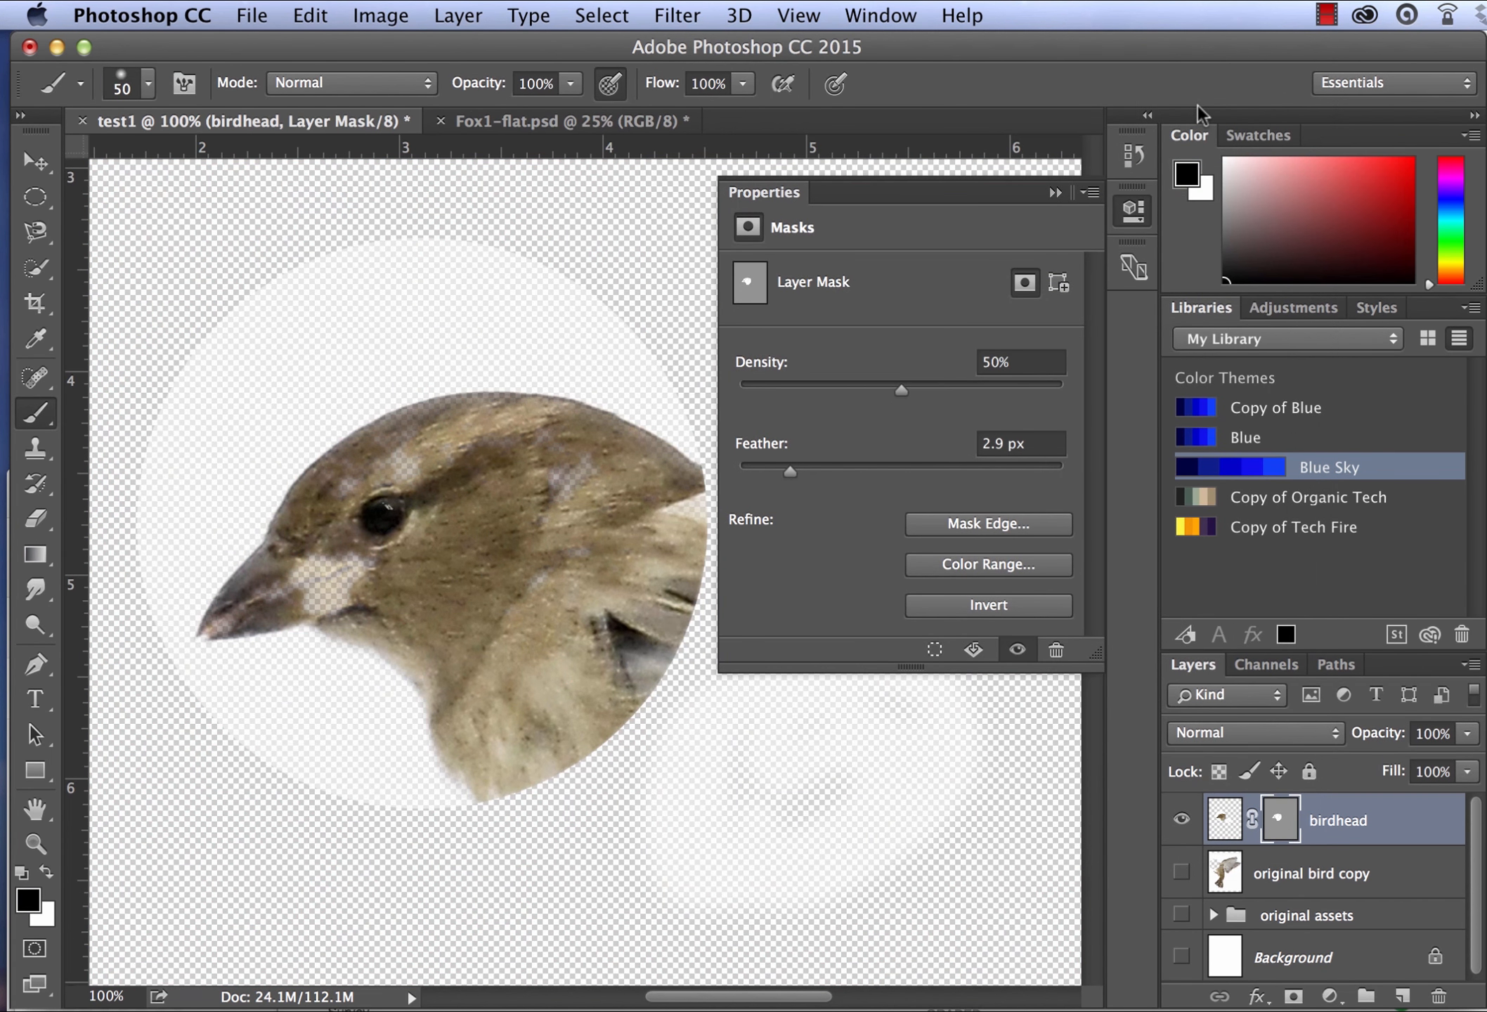